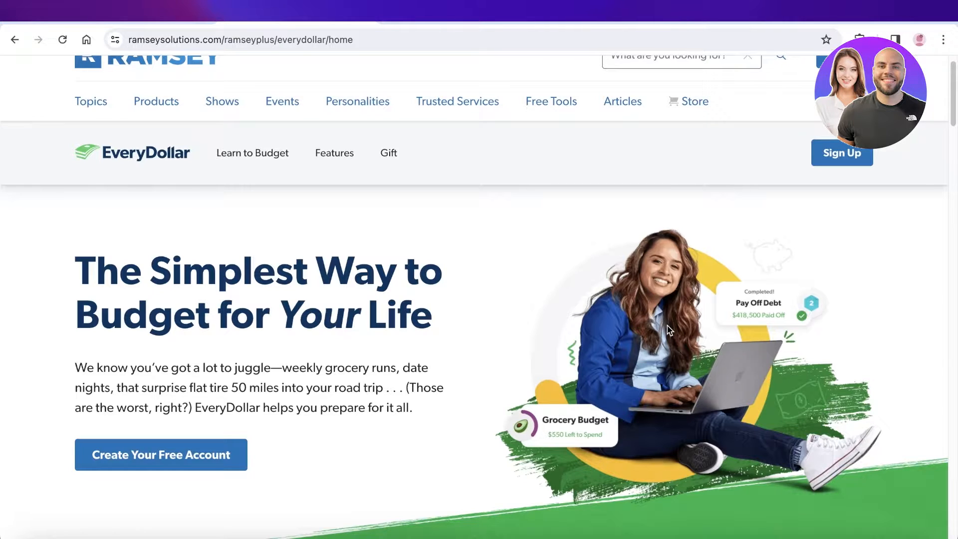
Examine the EveryDollar home page, covering its budgeting benefits, getting-started steps and the Free versus Premium feature comparison
scroll(666, 325, "down", 1)
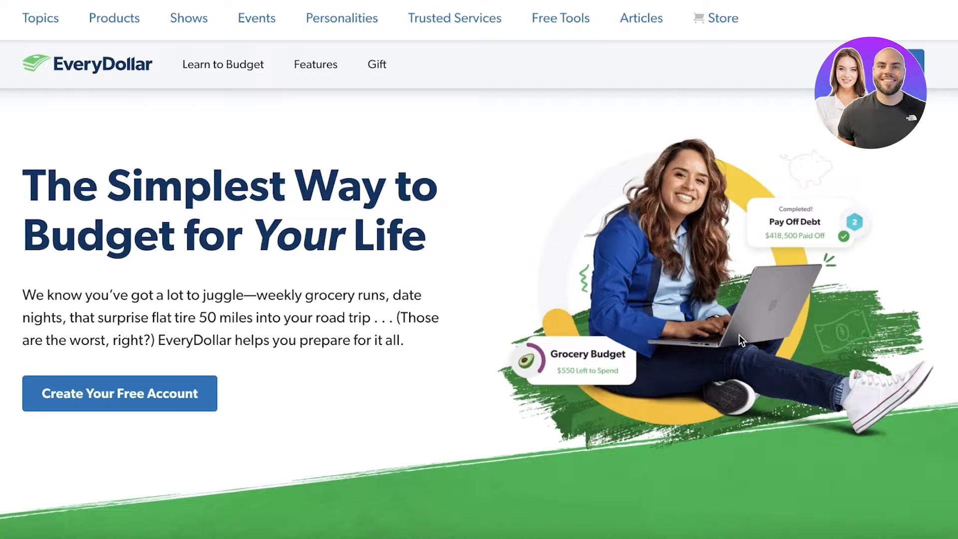
scroll(734, 336, "down", 1)
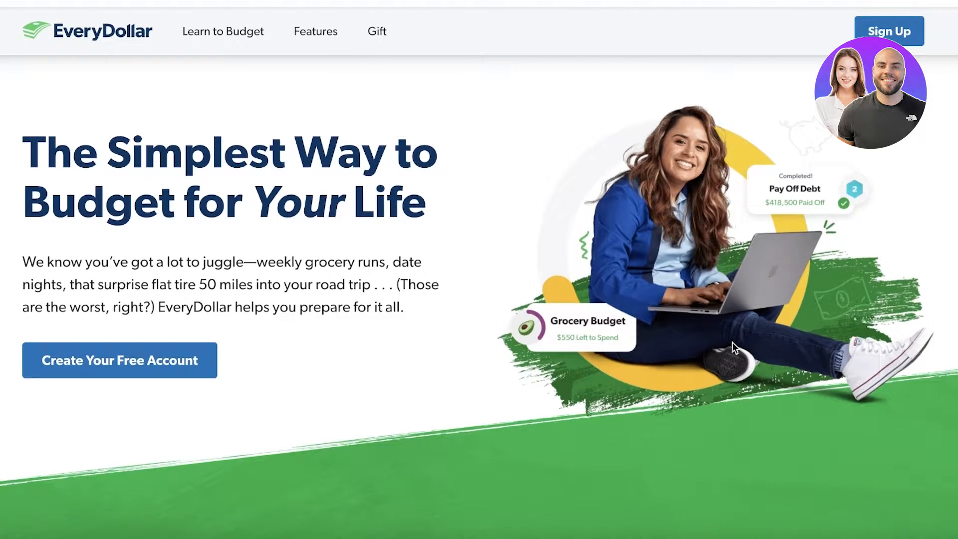
scroll(731, 343, "down", 1)
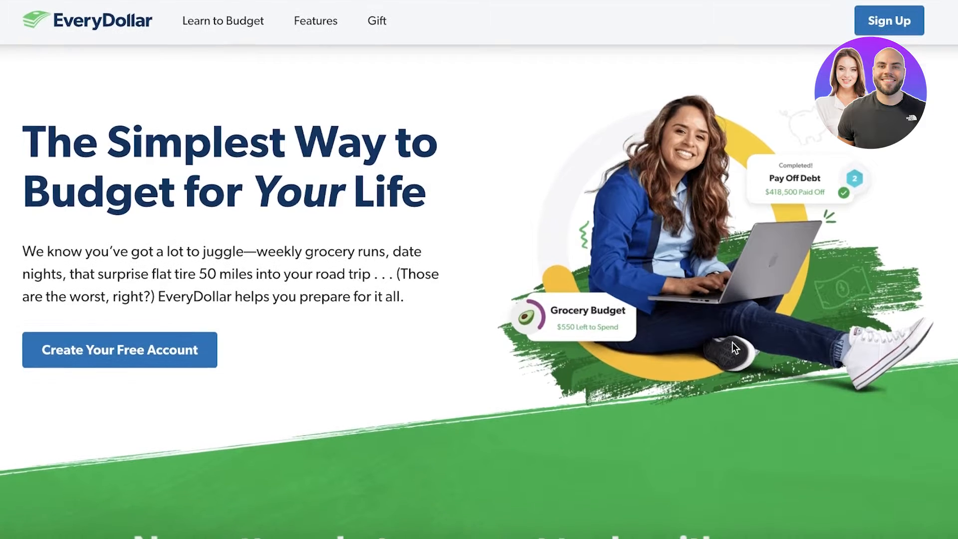
scroll(730, 349, "down", 10)
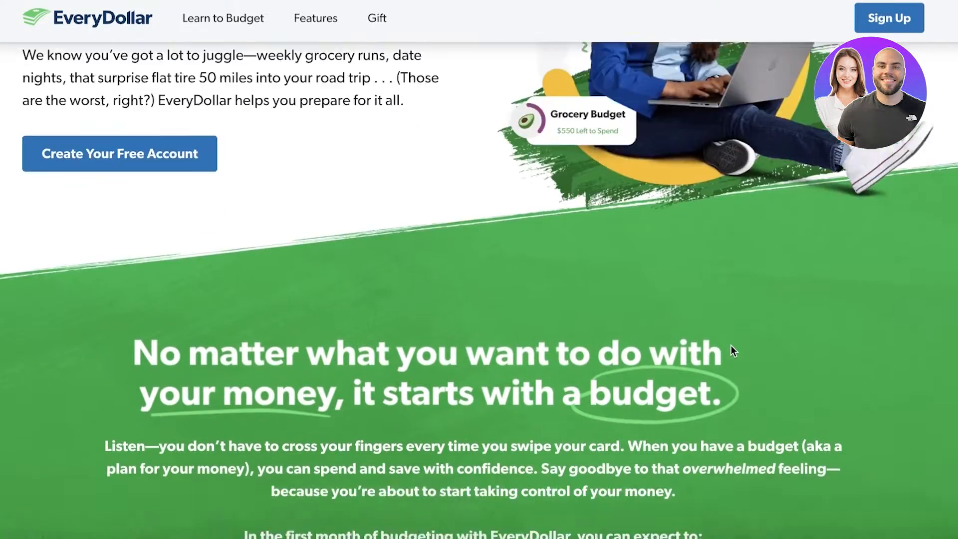
scroll(731, 346, "down", 3)
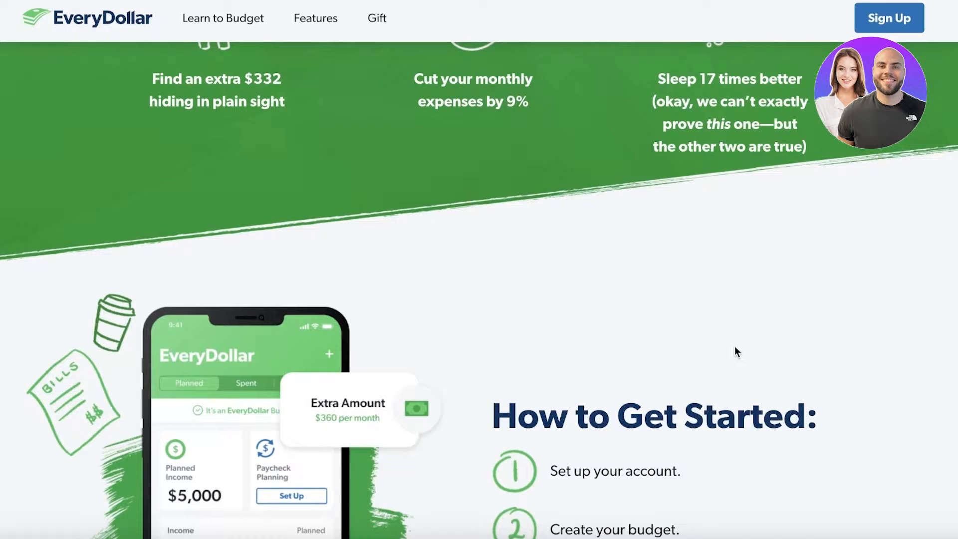
scroll(734, 349, "up", 4)
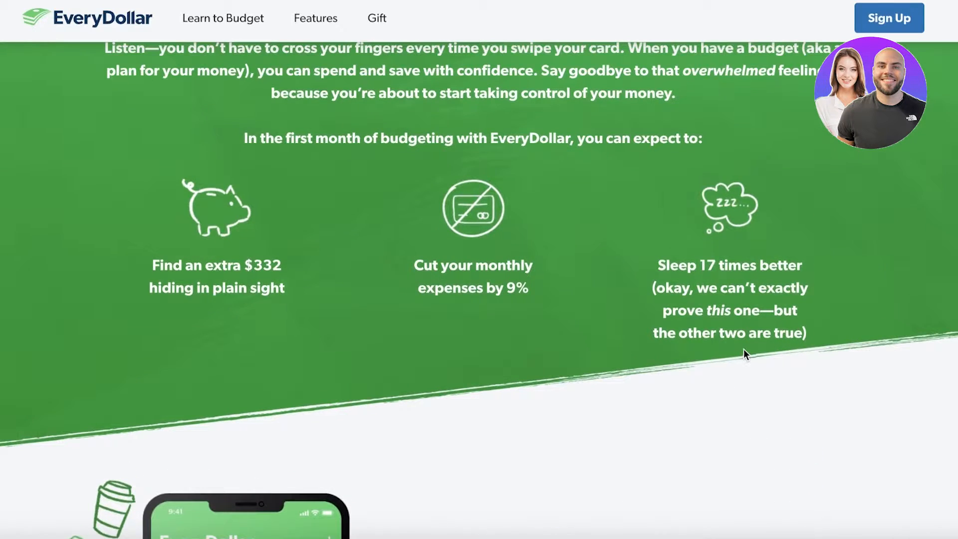
scroll(746, 345, "down", 10)
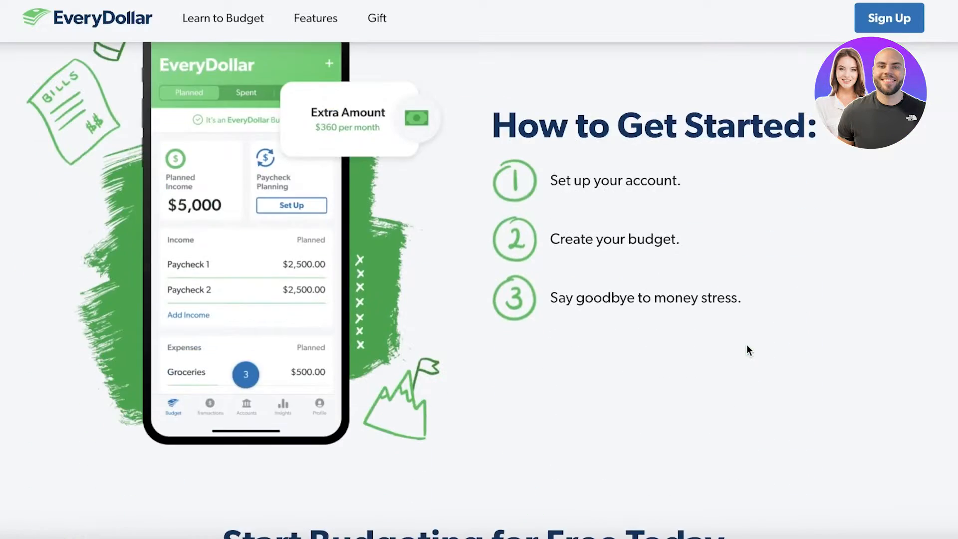
scroll(746, 344, "down", 5)
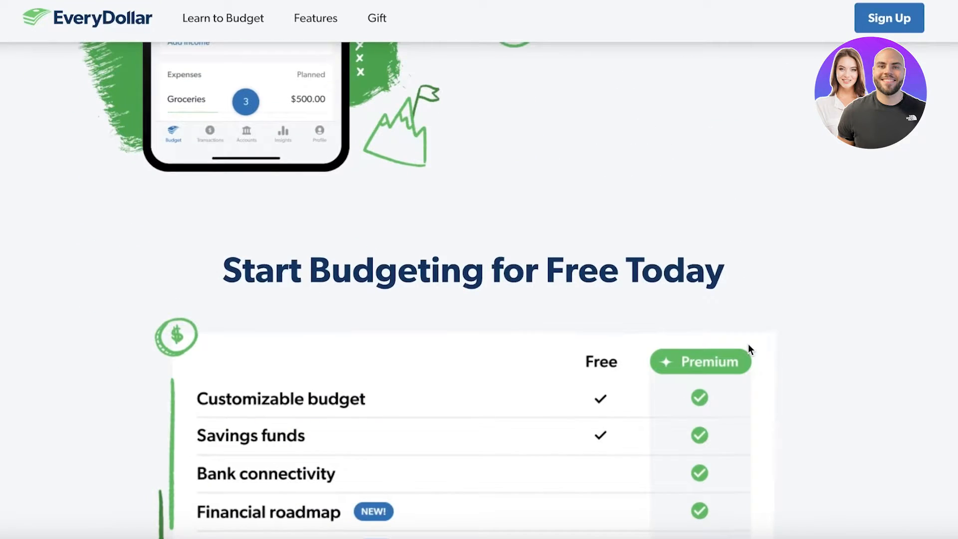
scroll(744, 356, "down", 3)
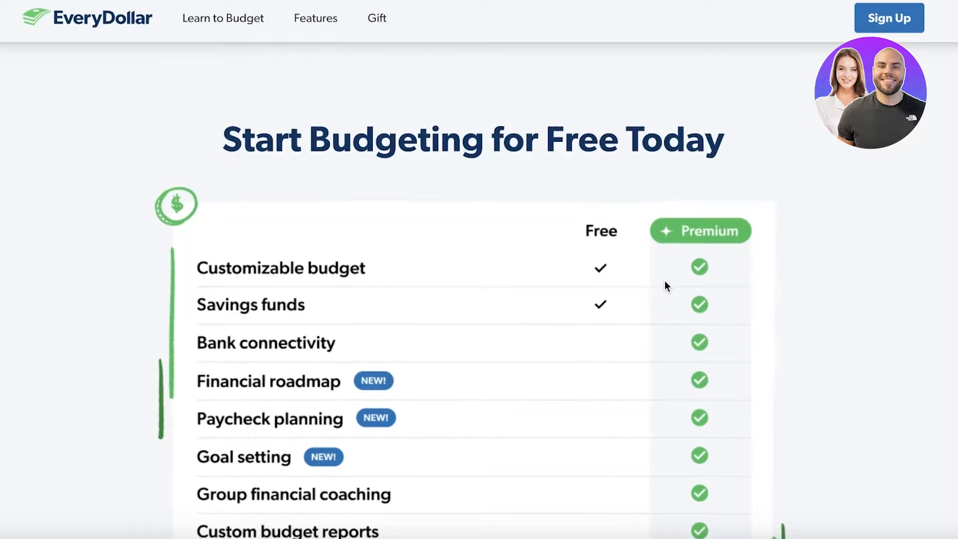
scroll(661, 290, "down", 1)
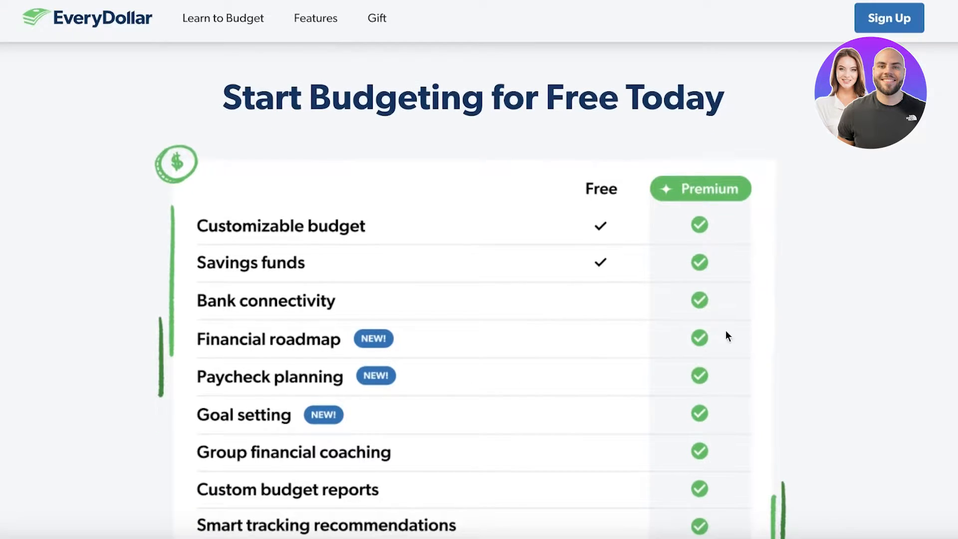
scroll(778, 331, "down", 3)
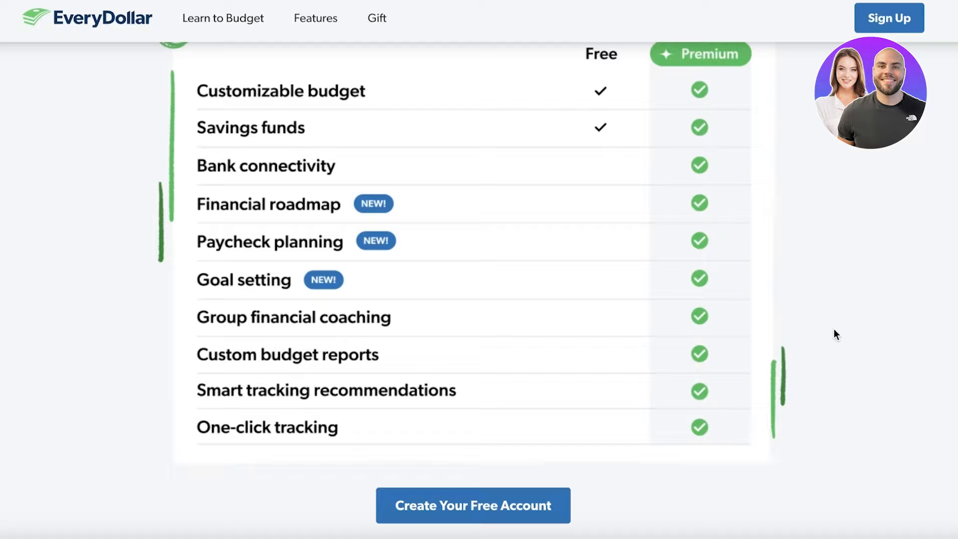
scroll(834, 330, "down", 1)
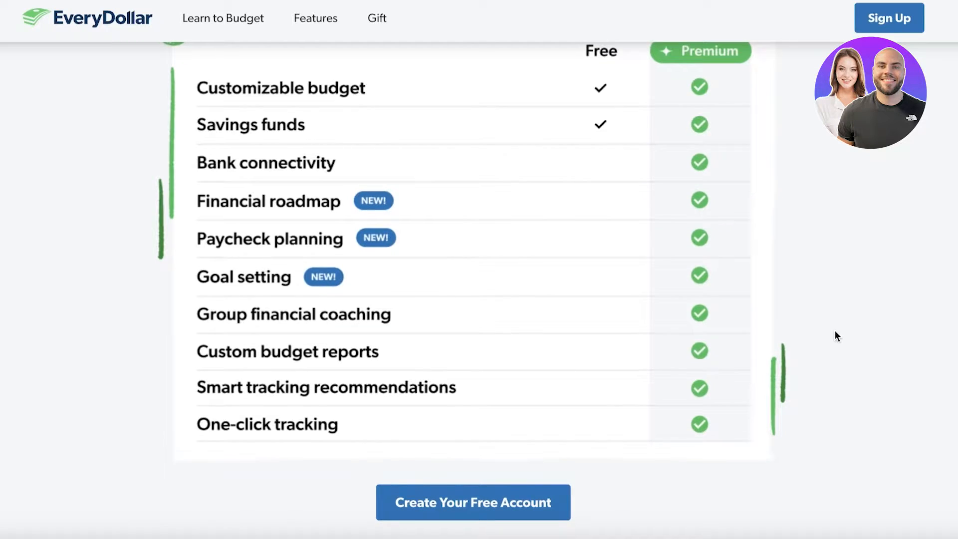
scroll(835, 330, "down", 15)
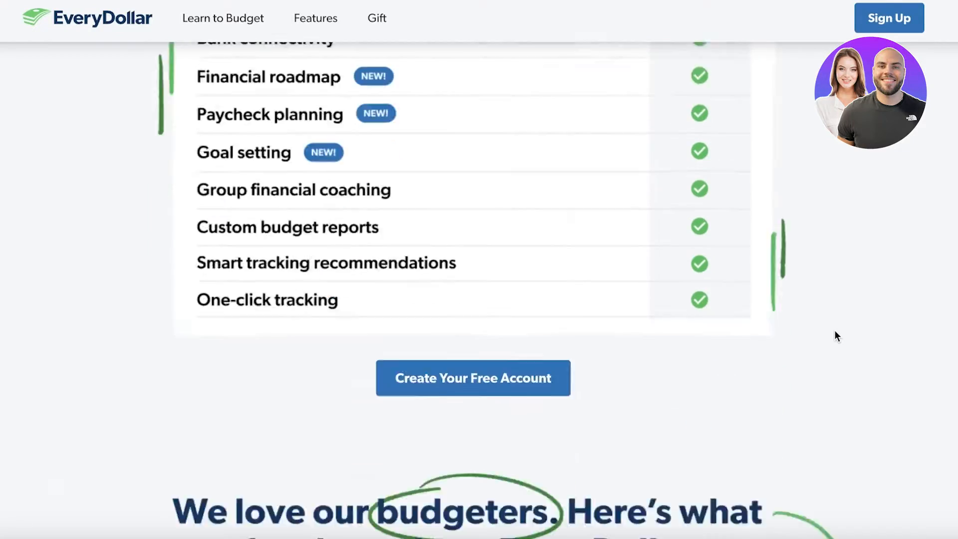
Open the EveryDollar account sign-up form from the home page
scroll(834, 331, "up", 10)
scroll(835, 331, "up", 15)
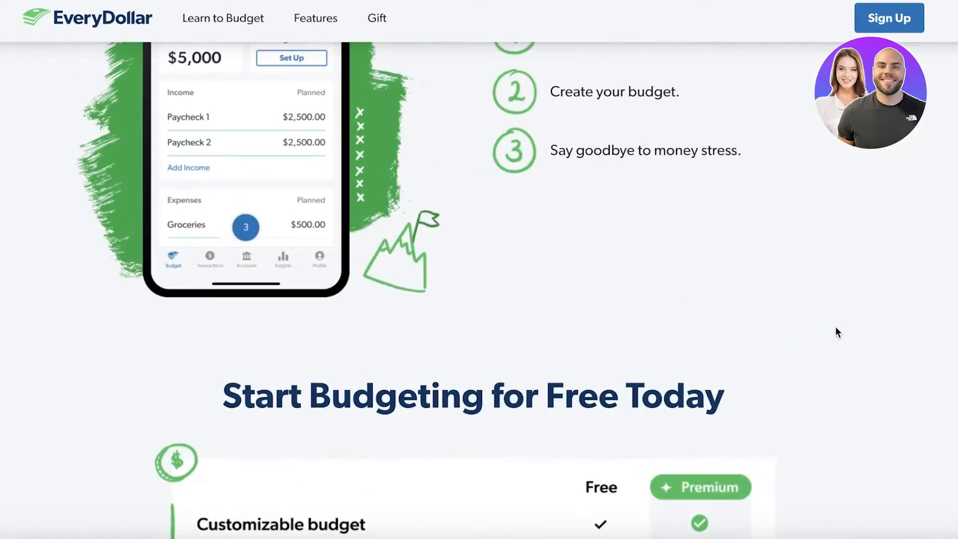
scroll(826, 345, "up", 6)
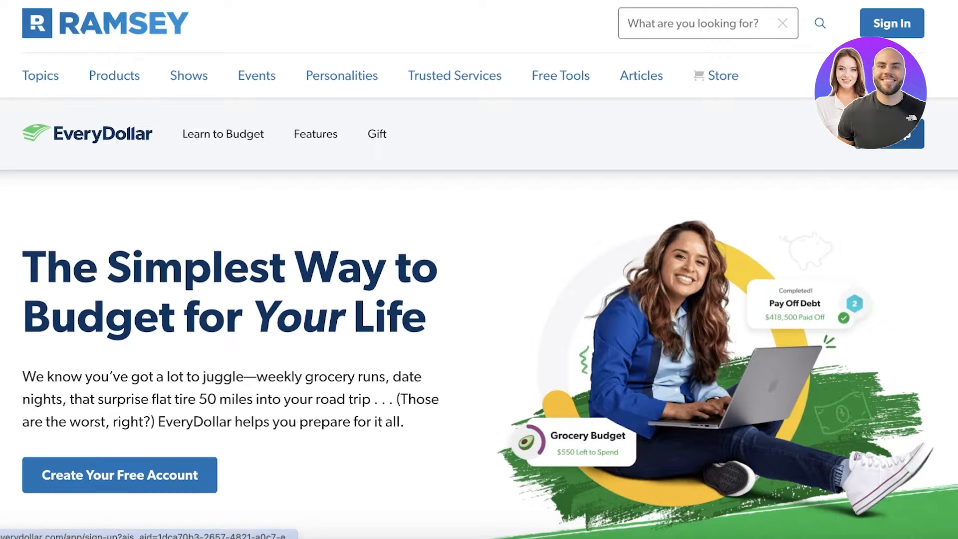
left_click(893, 134)
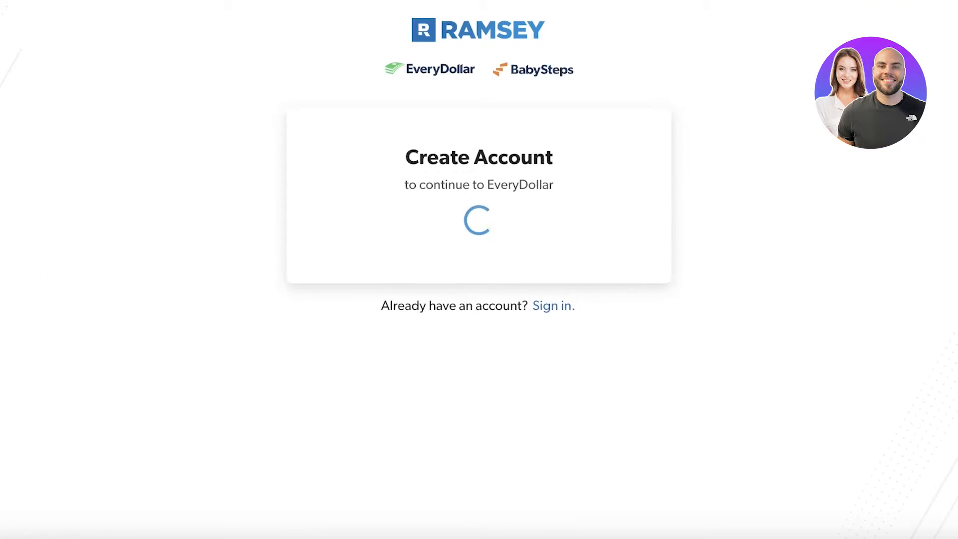
Try to create the EveryDollar account with the prefilled e-mail and password, checking the sign-in form in between
left_click(532, 360)
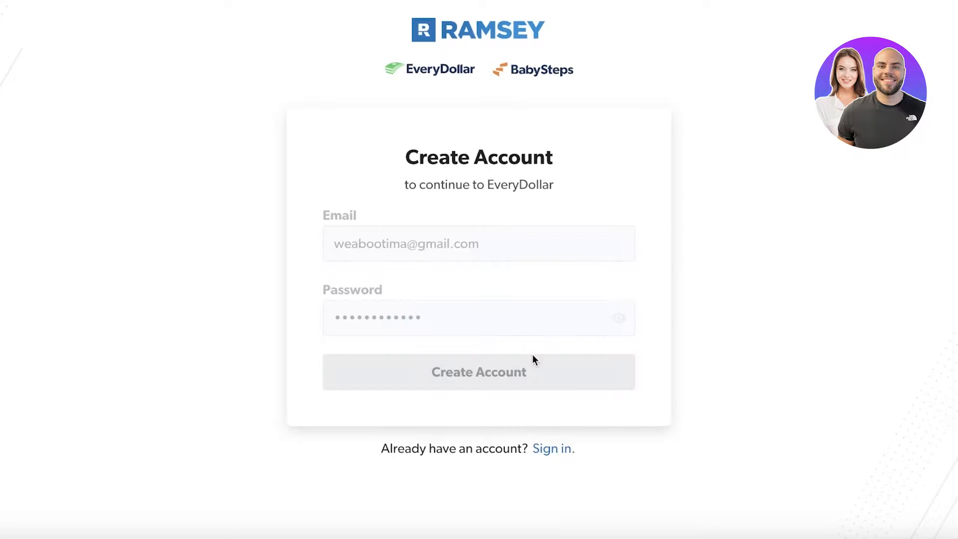
left_click(566, 510)
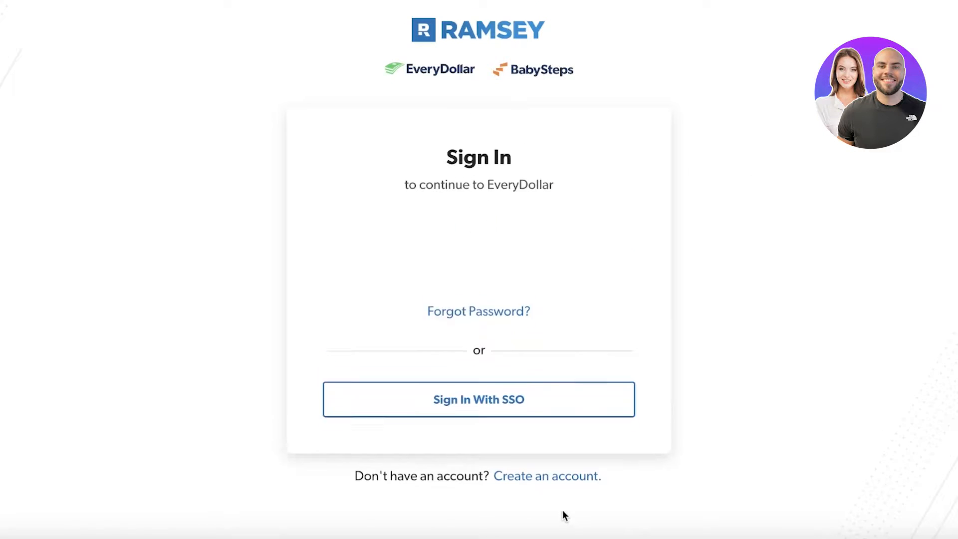
scroll(492, 329, "down", 3)
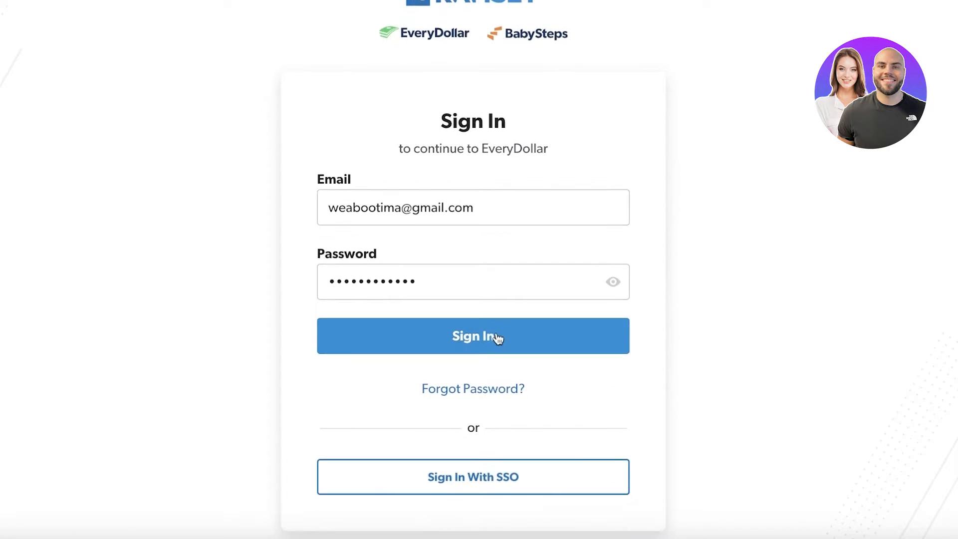
left_click(539, 514)
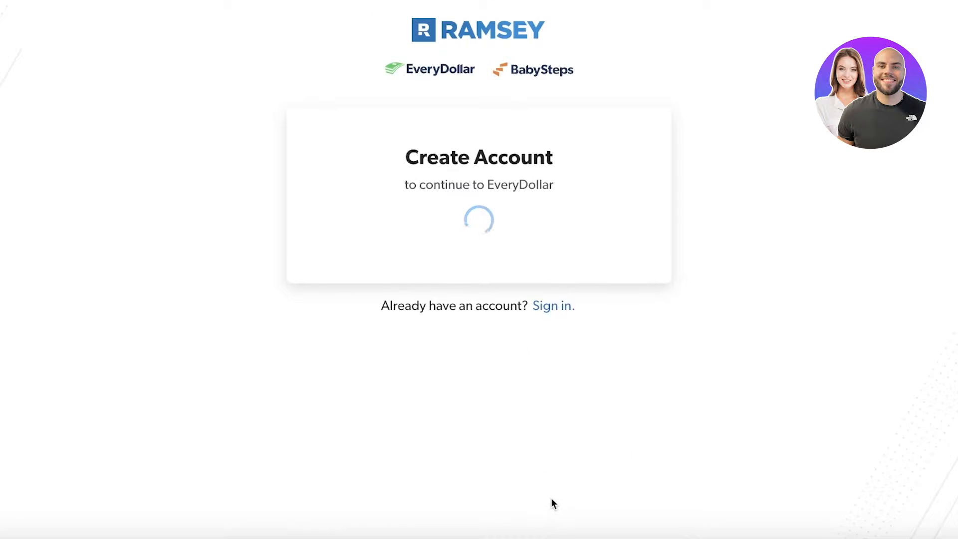
left_click(470, 373)
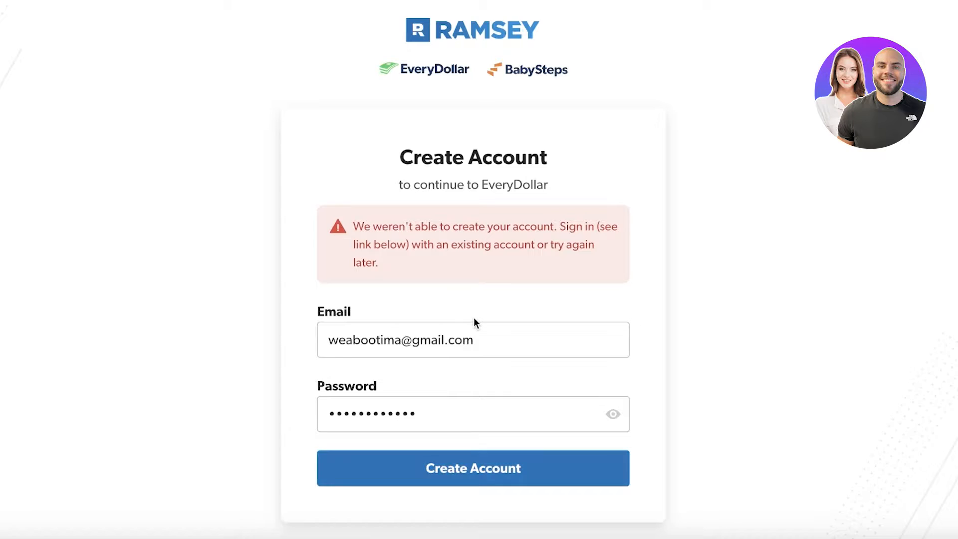
Replace the e-mail and password in the Create Account form with a different e-mail address and a new password, and submit it
triple_click(471, 330)
type("ba")
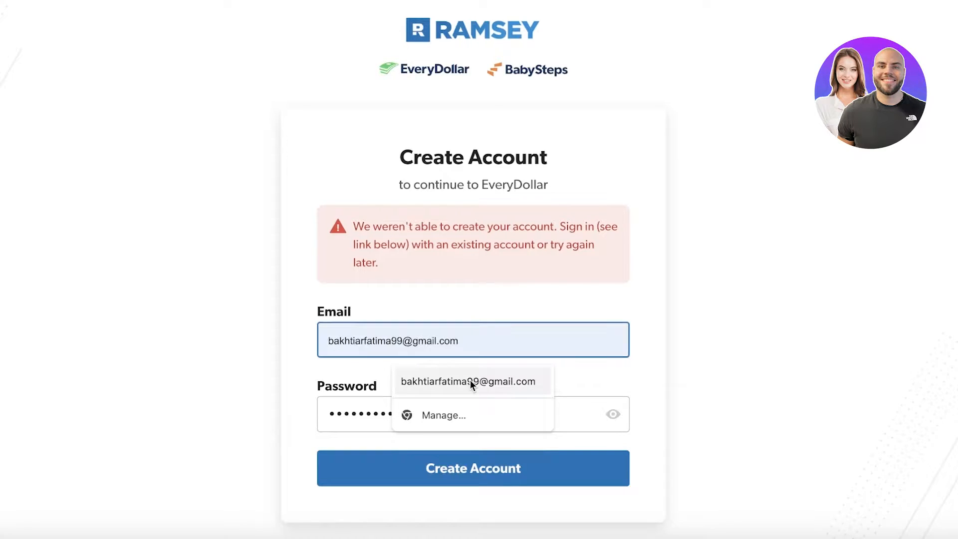
left_click(451, 396)
triple_click(449, 411)
type("••••••")
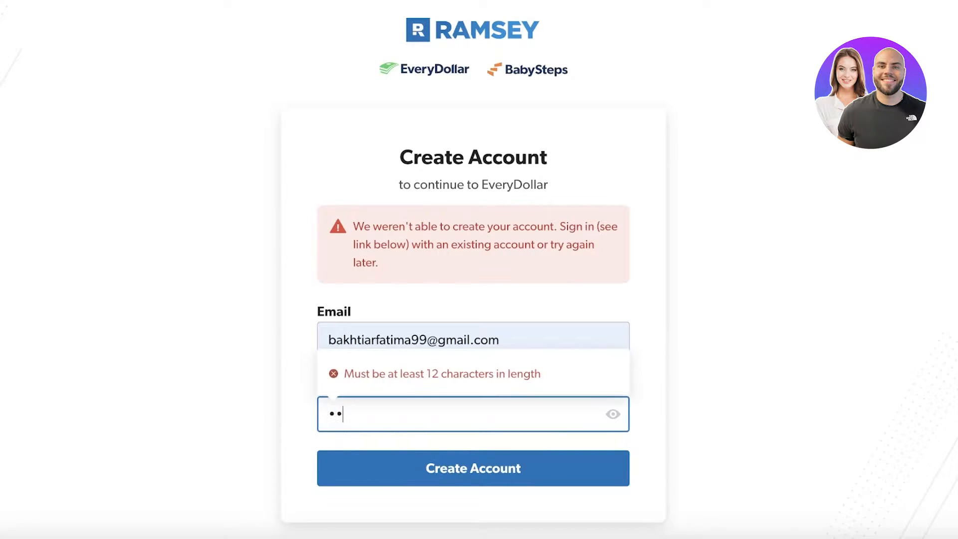
type("••••••")
scroll(464, 411, "down", 1)
left_click(469, 428)
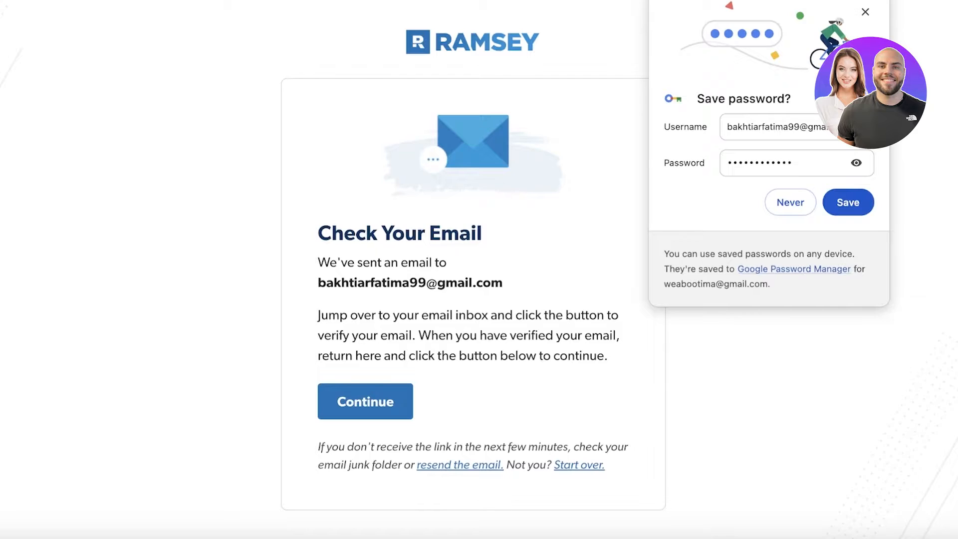
Open Gmail in a new browser tab and switch to the inbox of the e-mail address used for the sign-up
key("ctrl+t")
type("gma")
key("Return")
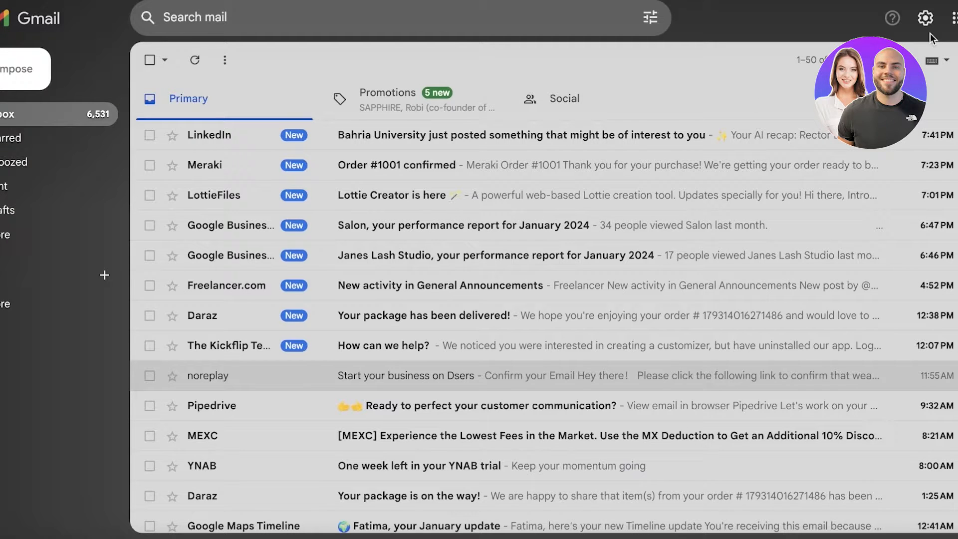
left_click(953, 18)
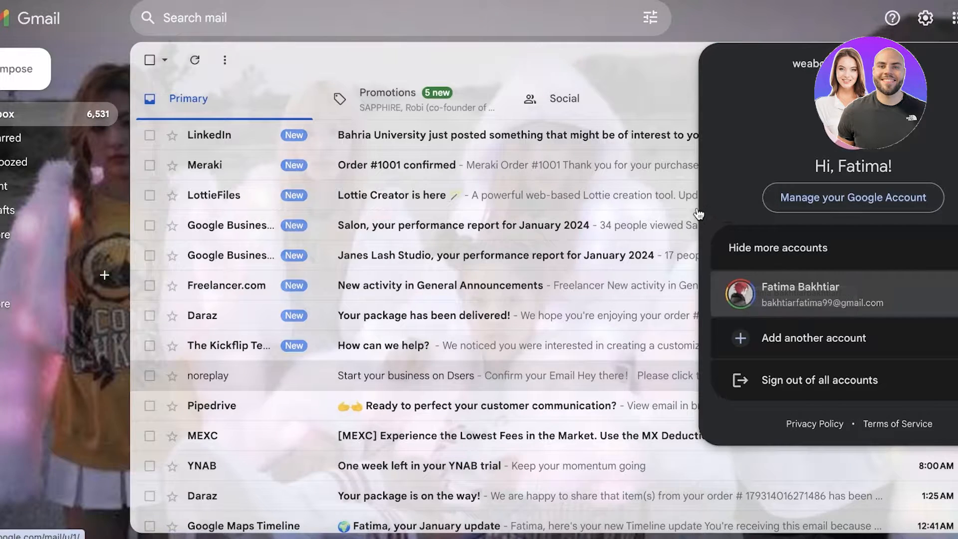
left_click(813, 302)
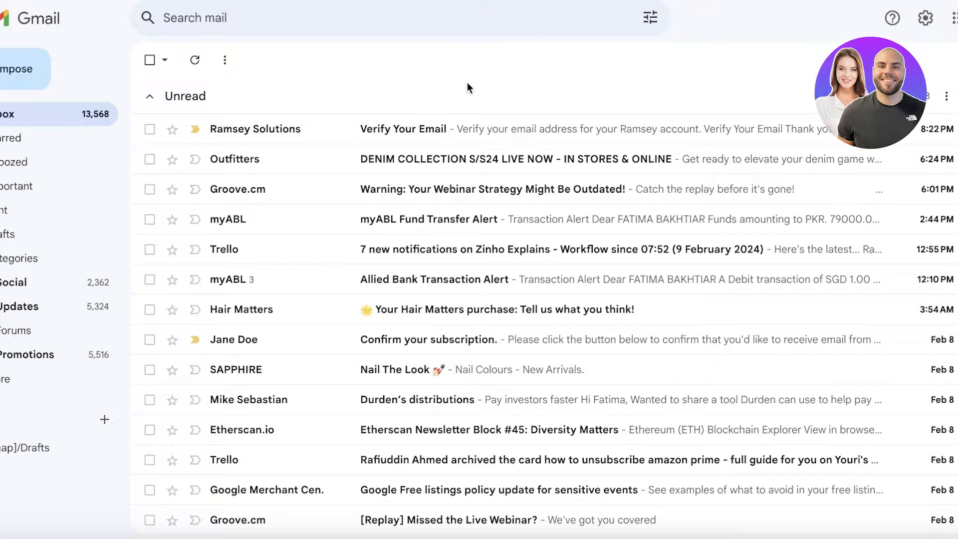
Open the "Verify Your Email" message from Ramsey Solutions and verify the e-mail address through it
left_click(400, 120)
scroll(540, 417, "down", 4)
left_click(551, 400)
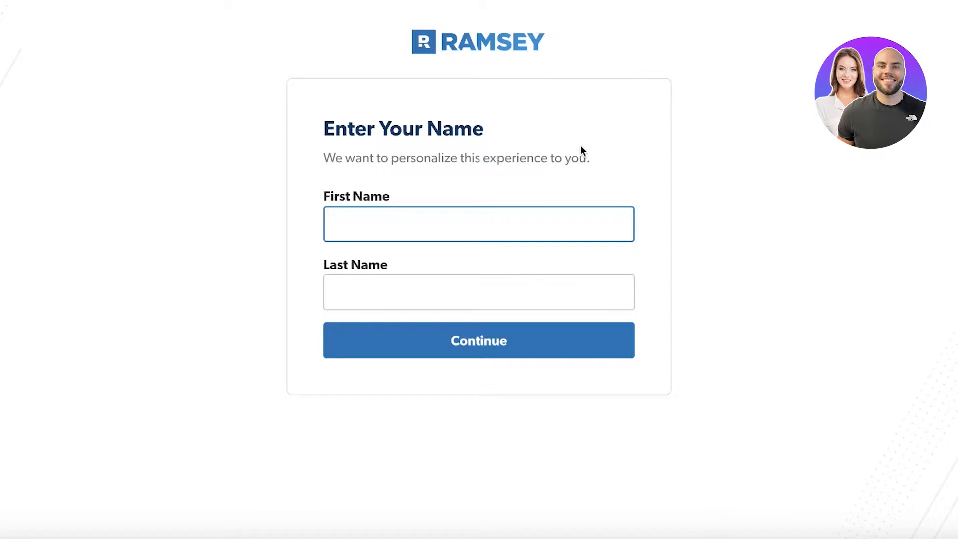
Fill in the first name and last name for the new account and continue
type("Jane")
left_click(548, 304)
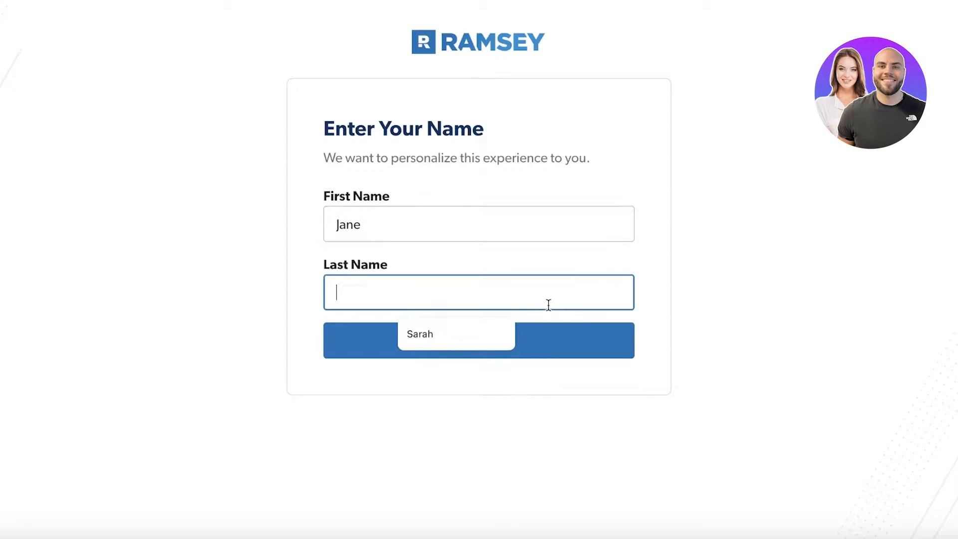
type("Doe")
key("Tab")
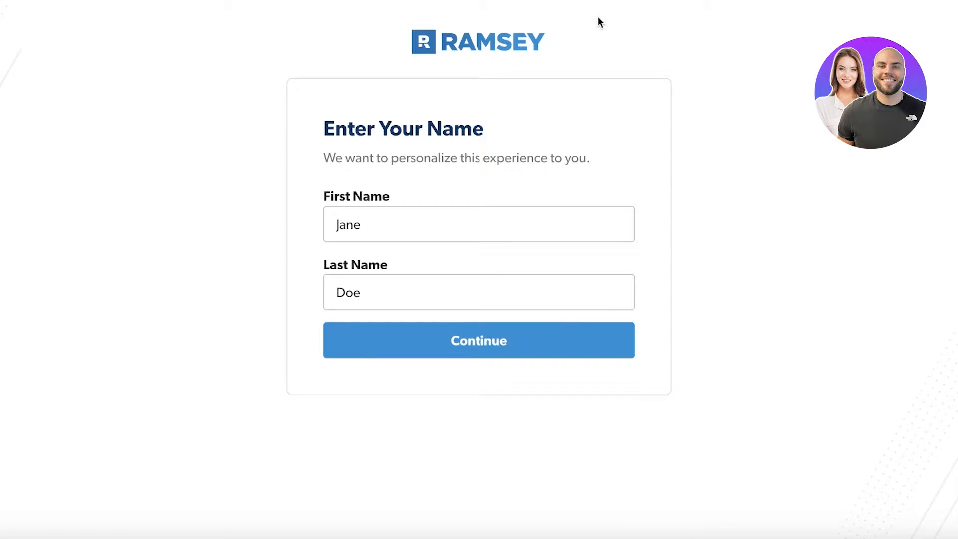
key("Return")
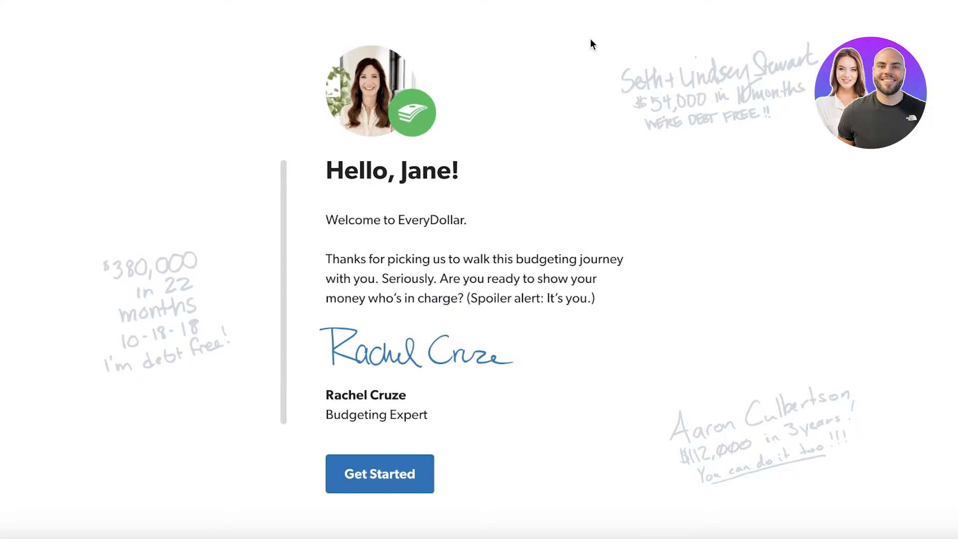
Start the EveryDollar setup, skip the onboarding questions and dismiss the 14-day Premium trial offer
left_click(426, 474)
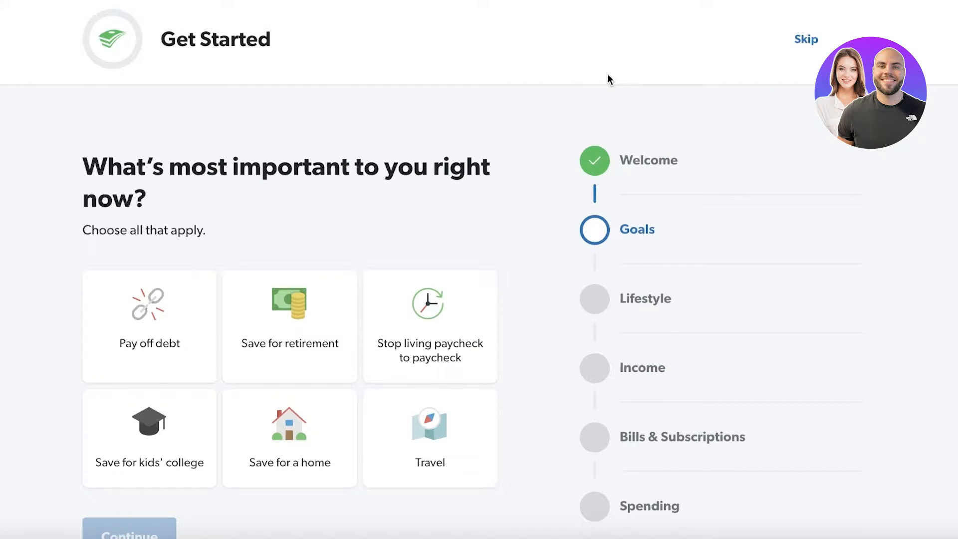
left_click(804, 41)
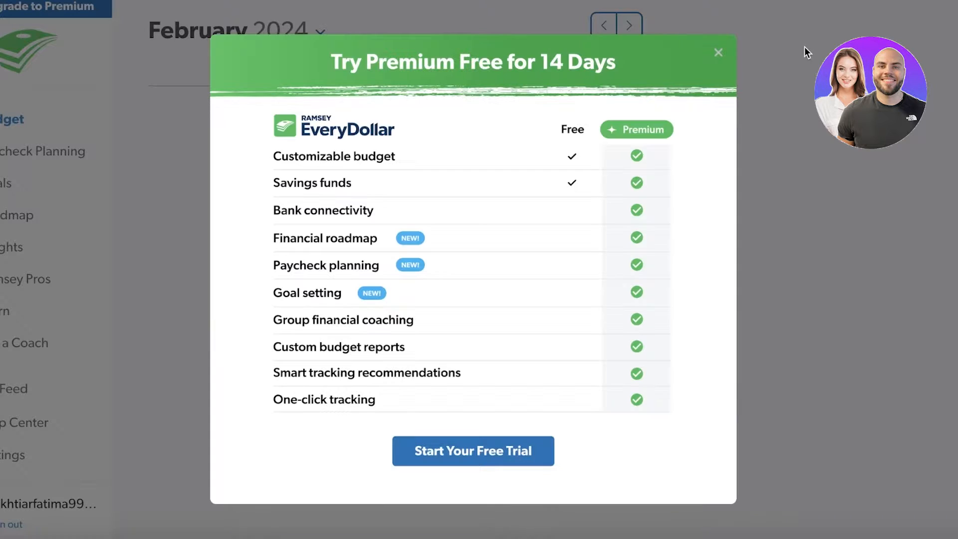
left_click(717, 53)
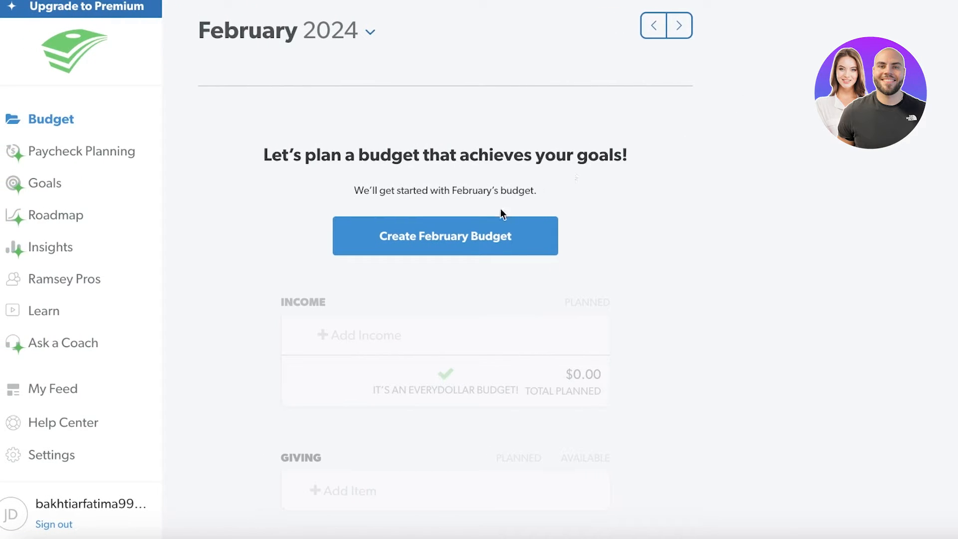
Check the available budget months and stay on February 2024
left_click(270, 30)
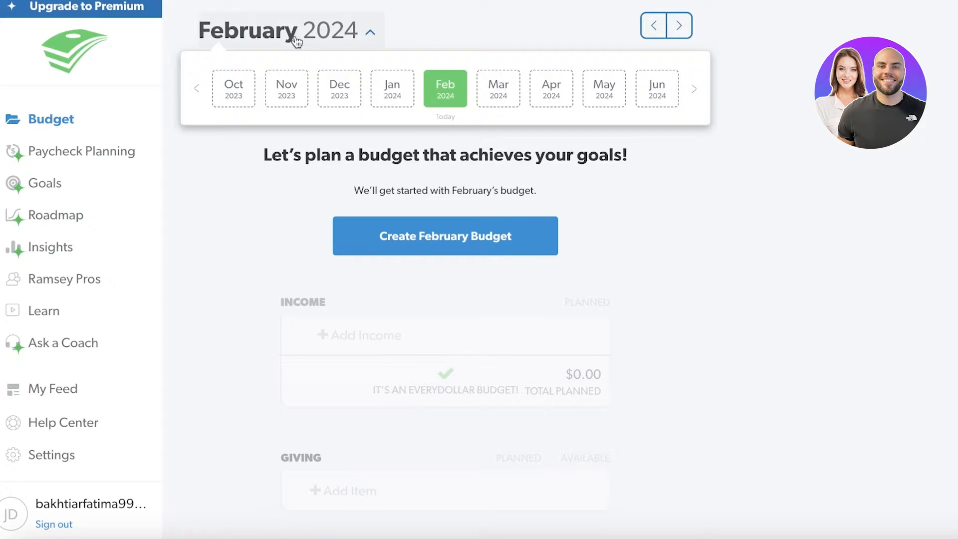
left_click(457, 88)
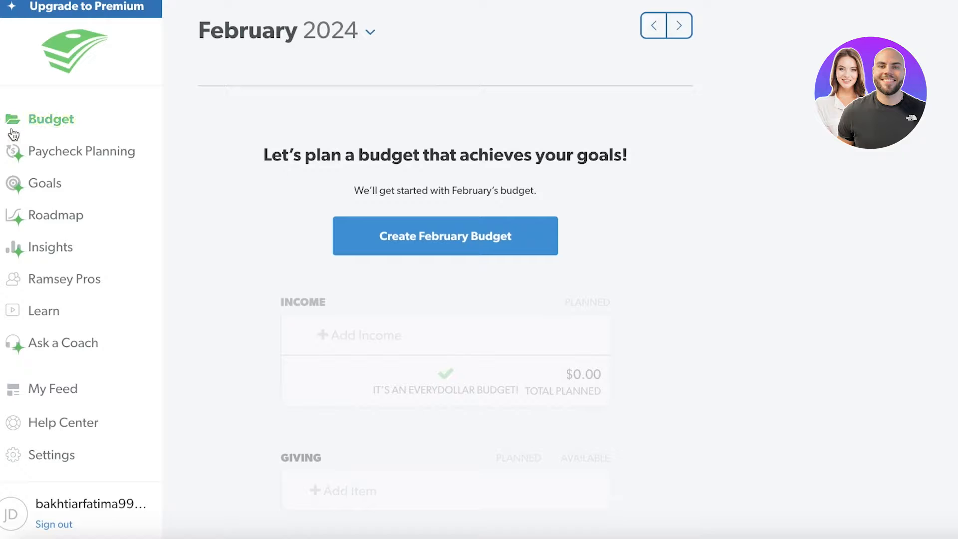
Open the Ramsey Pros page and look through the listed insurance services
left_click(38, 280)
scroll(255, 280, "down", 15)
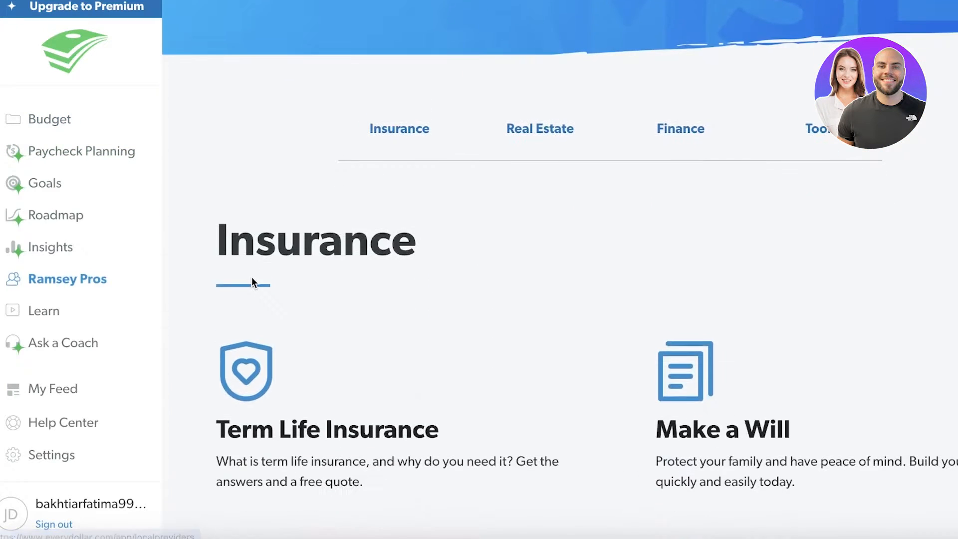
scroll(473, 274, "up", 15)
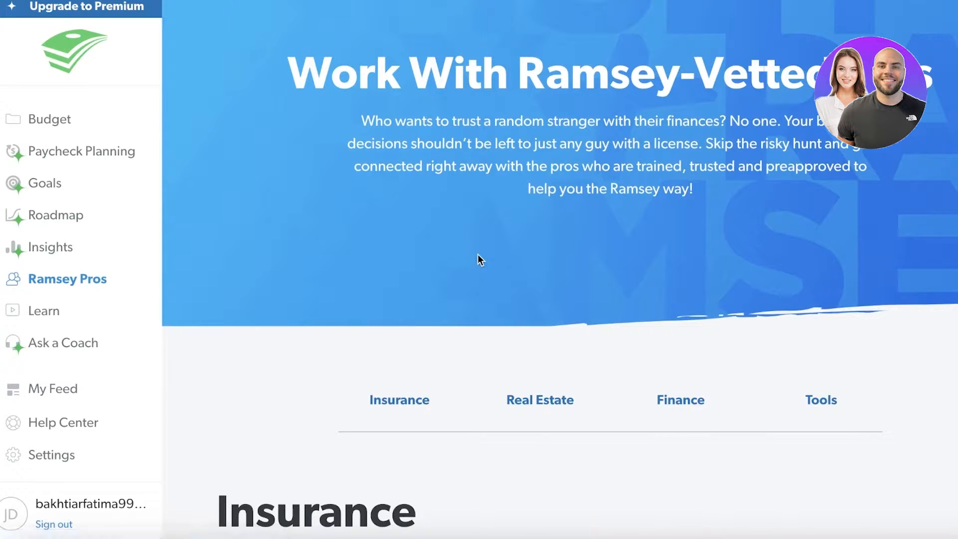
scroll(478, 254, "down", 10)
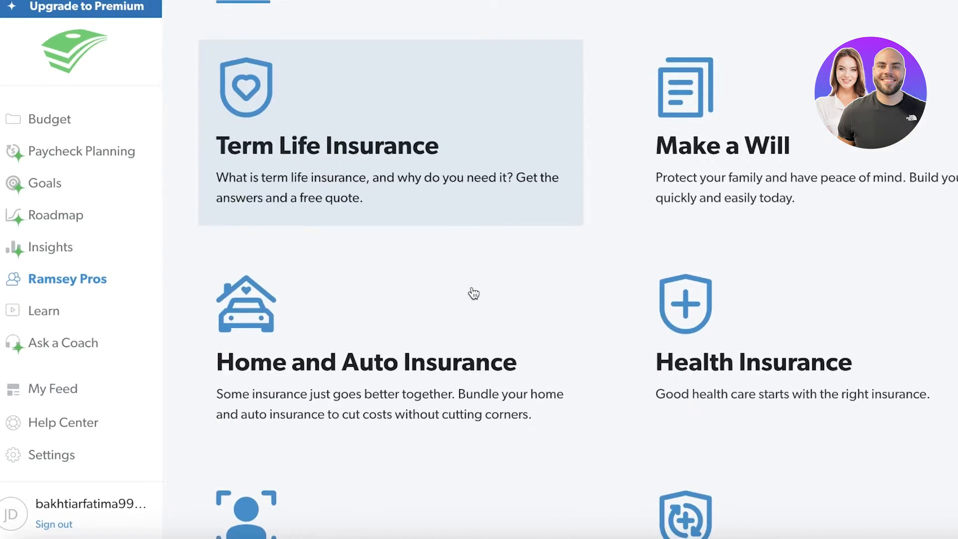
scroll(474, 293, "down", 5)
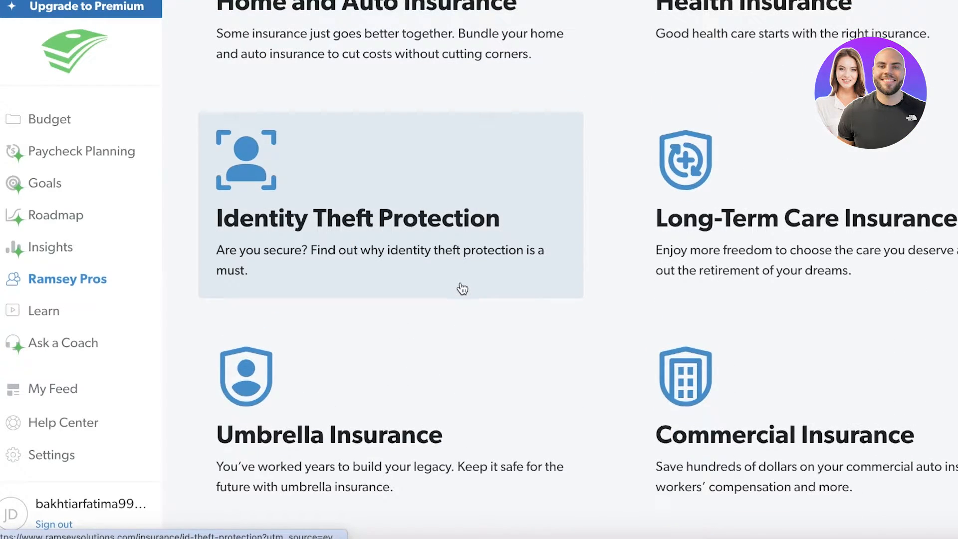
scroll(454, 289, "down", 2)
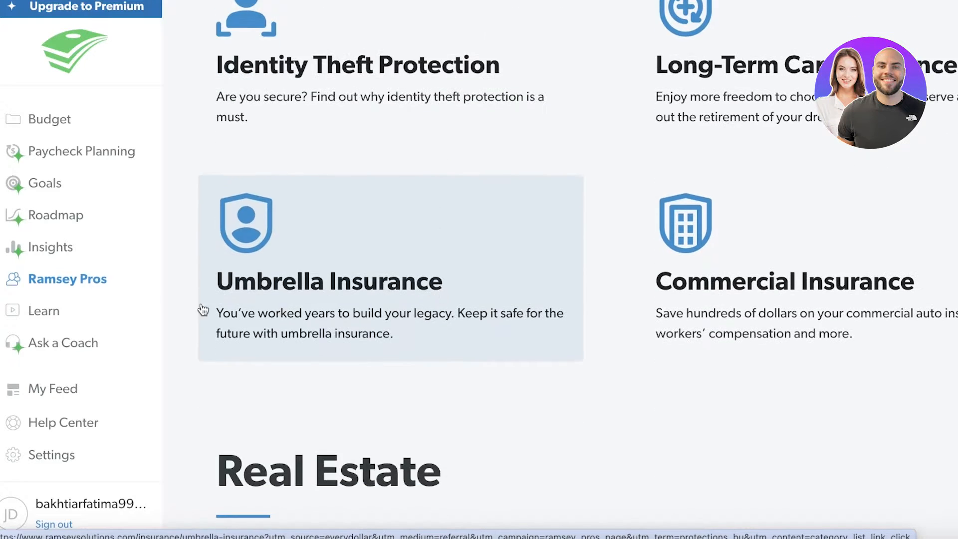
View the Learn page with its how-to videos, check My Feed and close the feed again
left_click(88, 313)
left_click(52, 379)
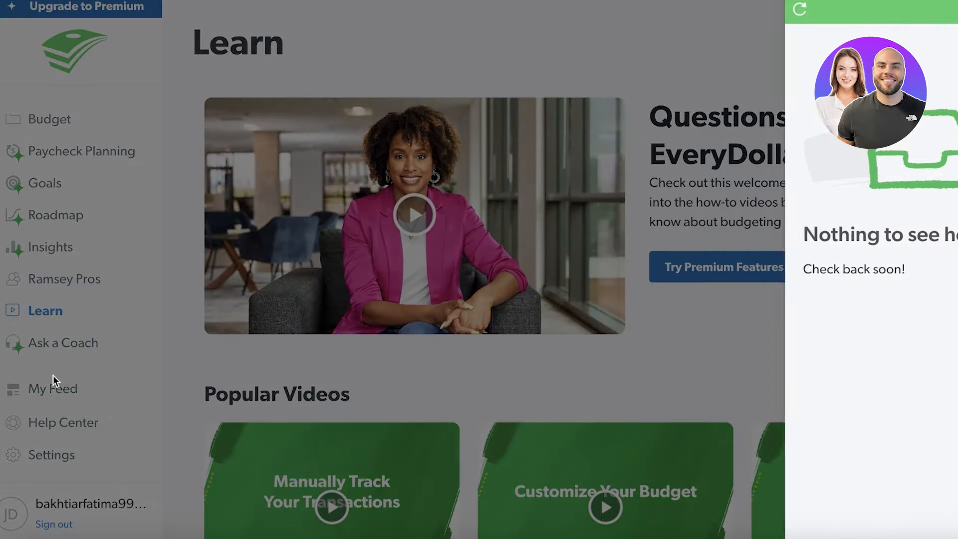
left_click(62, 184)
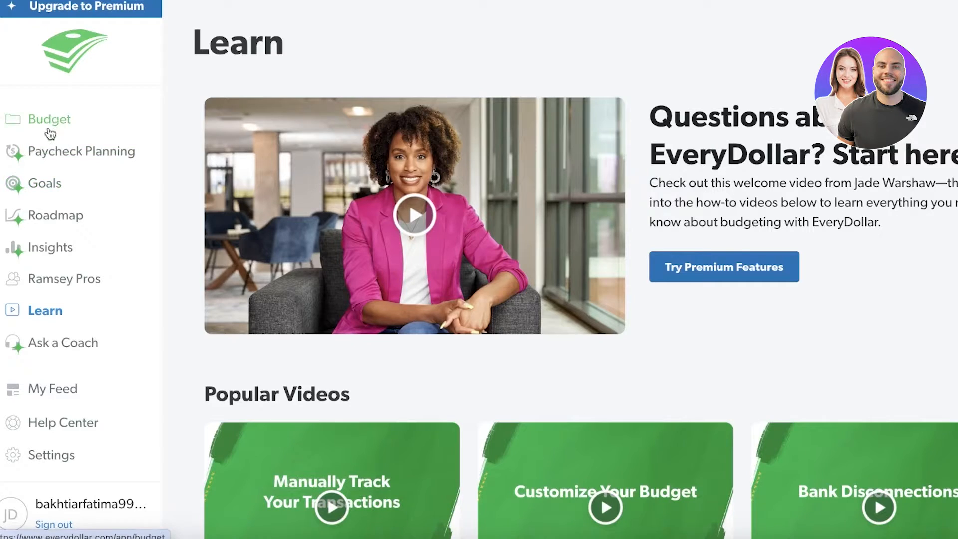
Return to the Budget page and create the February budget, leaving the first income line unedited
left_click(49, 146)
left_click(47, 122)
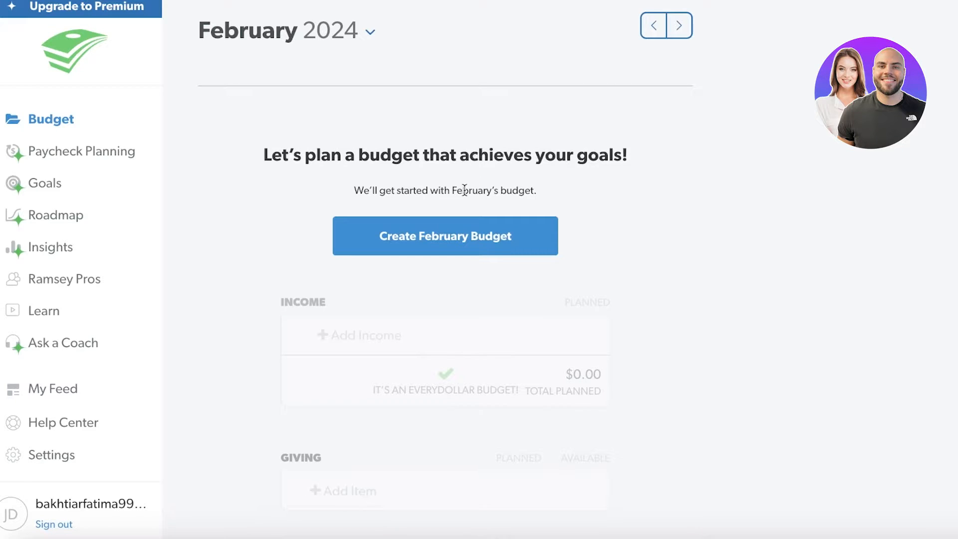
left_click(452, 232)
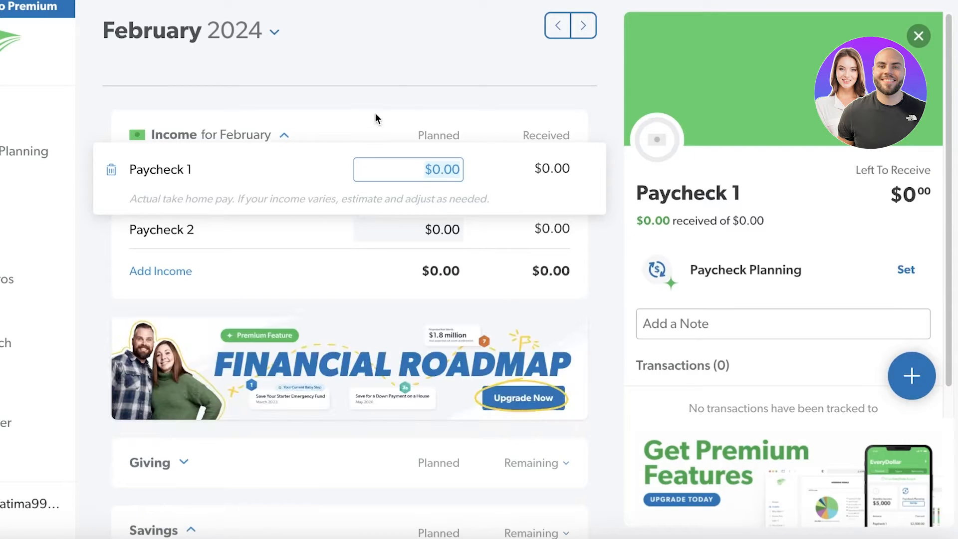
left_click(399, 95)
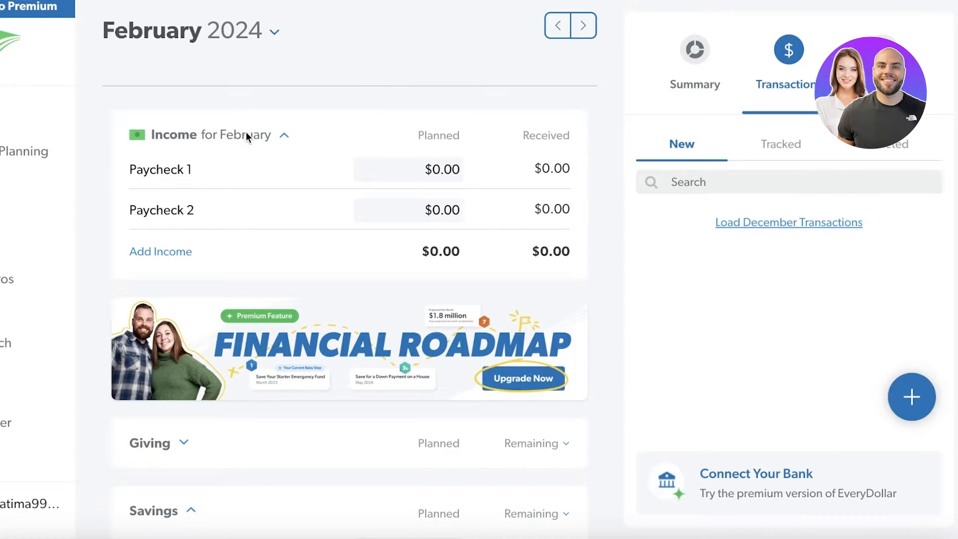
Rename the income line Paycheck 1 as "Marketing Gig"
left_click(239, 170)
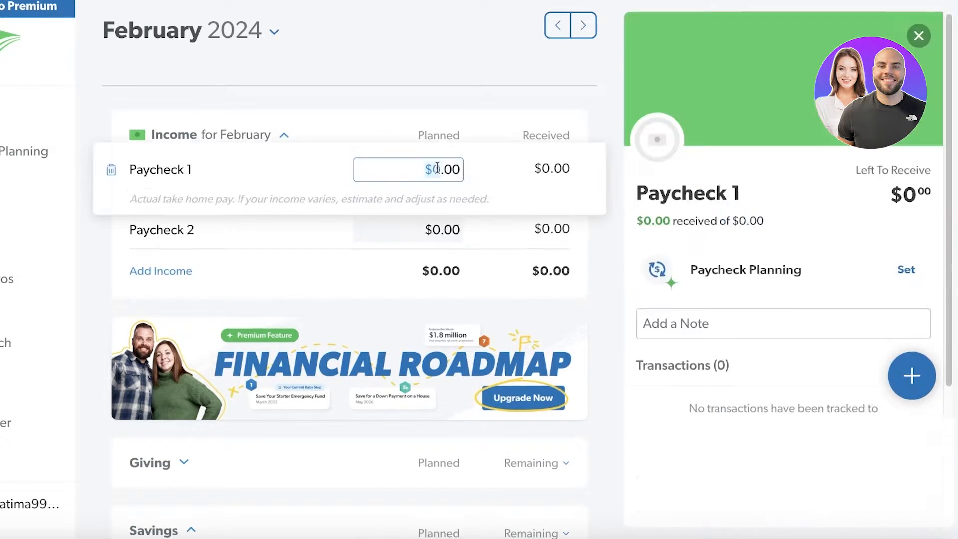
double_click(182, 169)
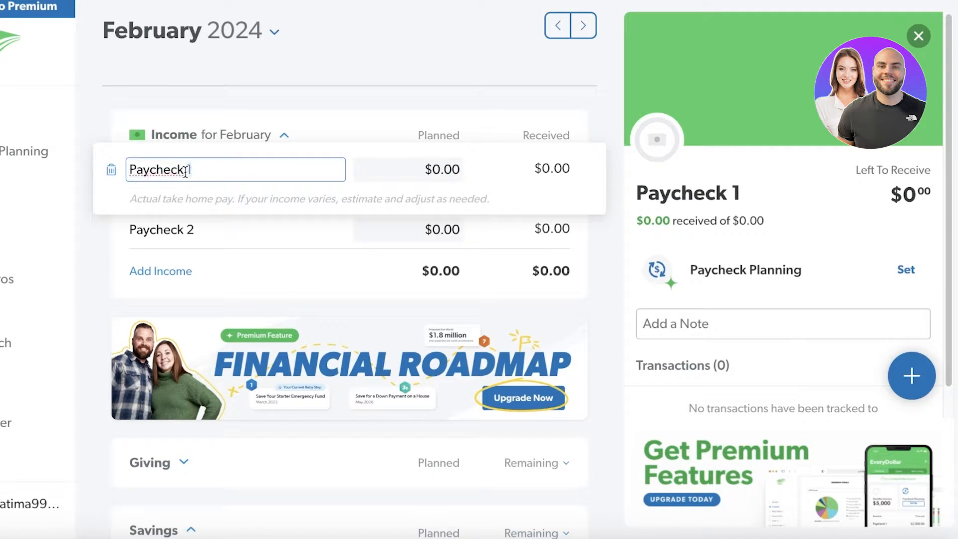
left_click(183, 169)
left_click(216, 150)
left_click(166, 169)
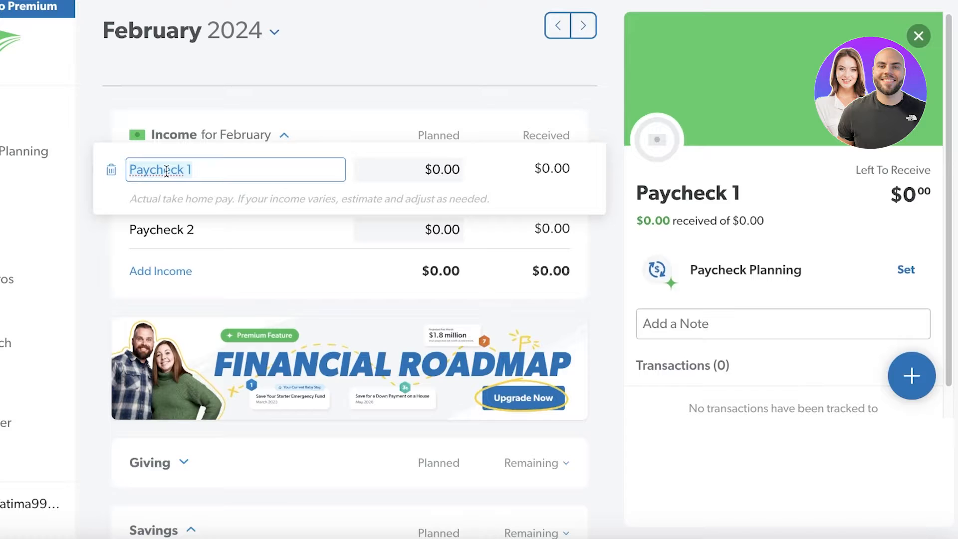
type("Wor")
key("BackSpace")
key("BackSpace")
key("BackSpace")
type("Job 1")
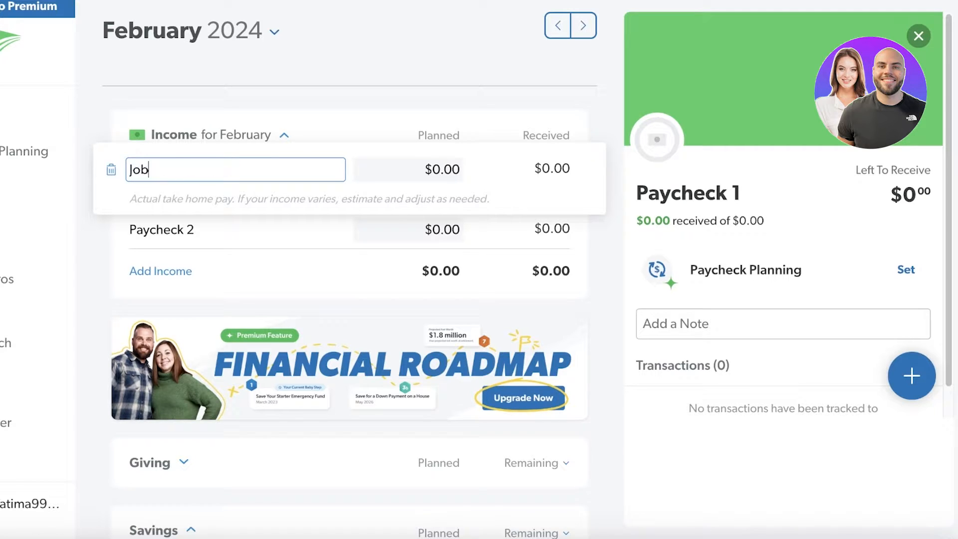
key("BackSpace")
key("BackSpace")
key("BackSpace")
key("BackSpace")
key("BackSpace")
type("Marketing Gig")
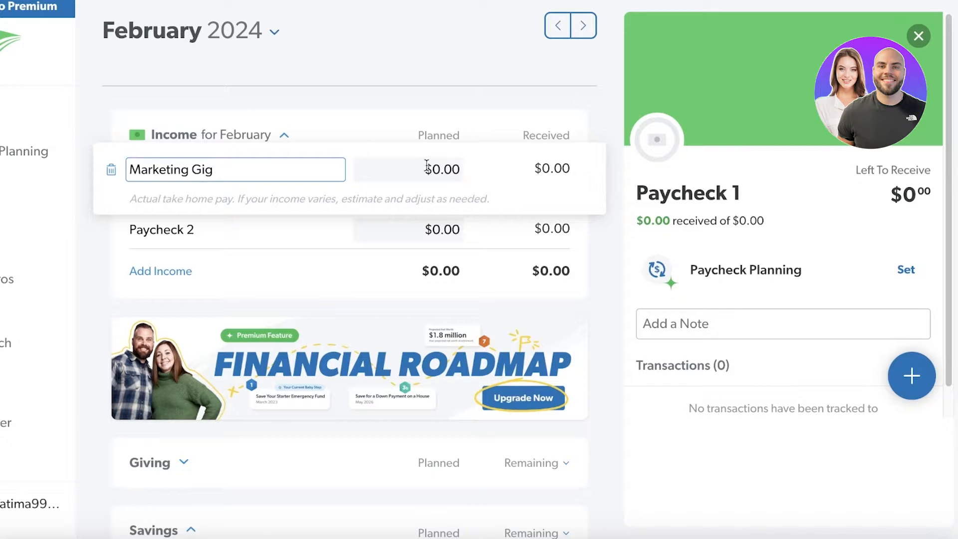
Set the planned amount of the Marketing Gig income to $600
left_click(469, 166)
left_click(459, 166)
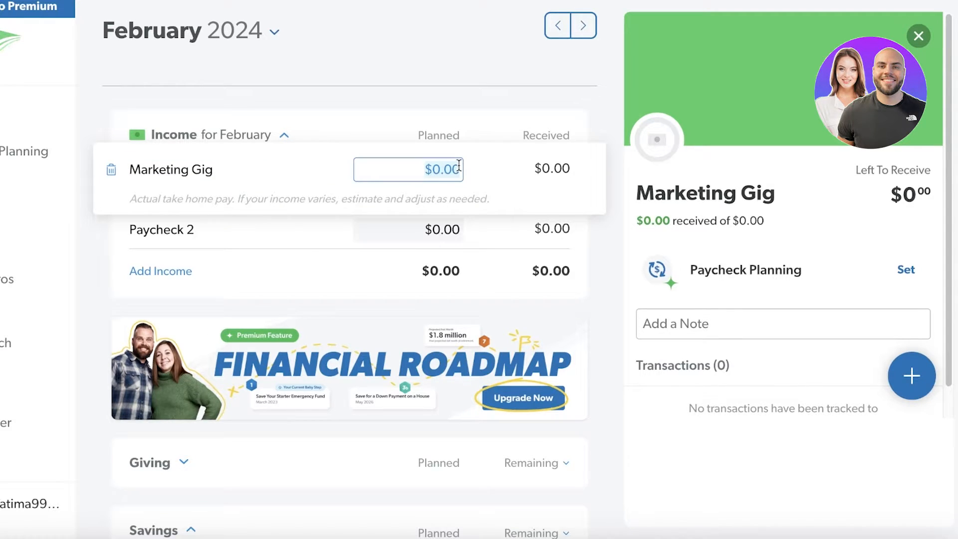
type("100")
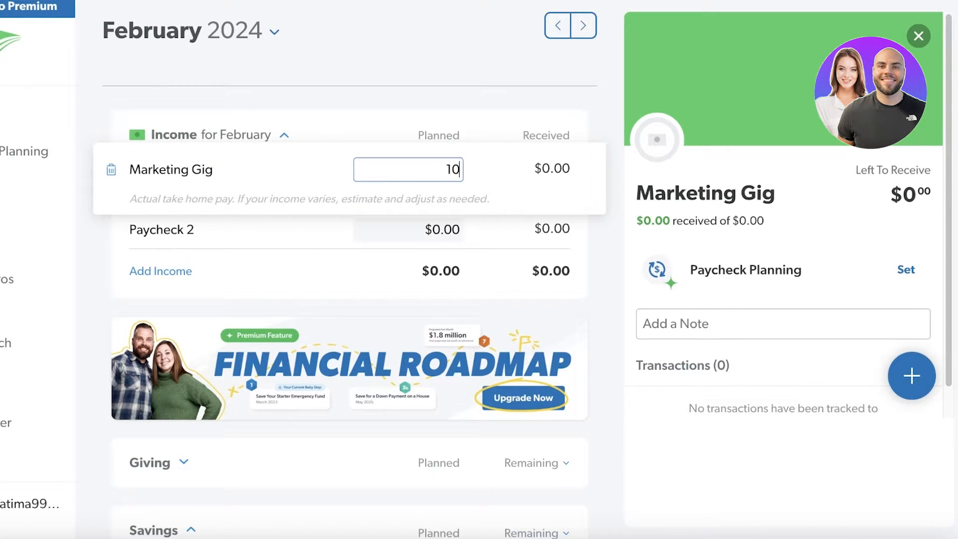
key("BackSpace")
key("BackSpace")
type("600")
left_click(550, 165)
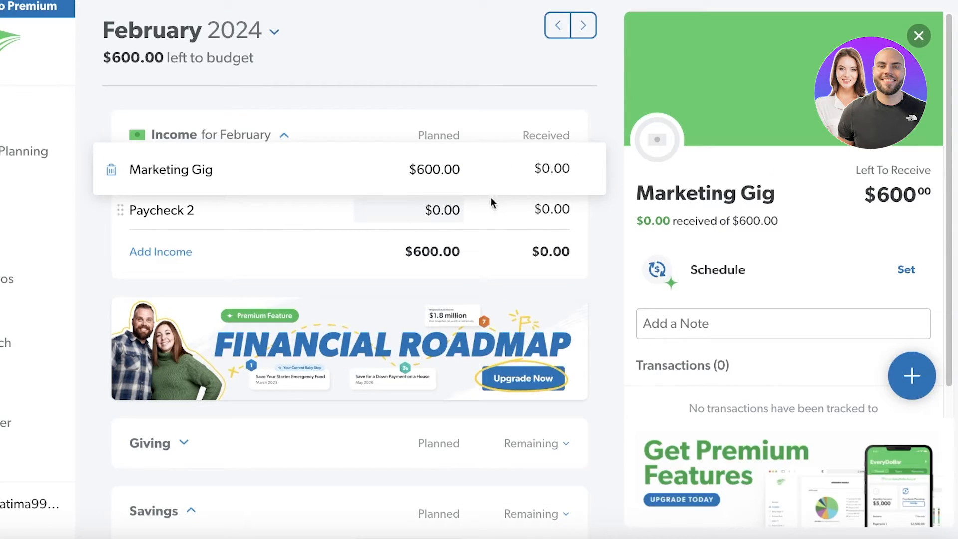
Check the schedule setting of the Marketing Gig income and dismiss the paycheck planning upgrade offer
left_click(428, 212)
left_click(515, 169)
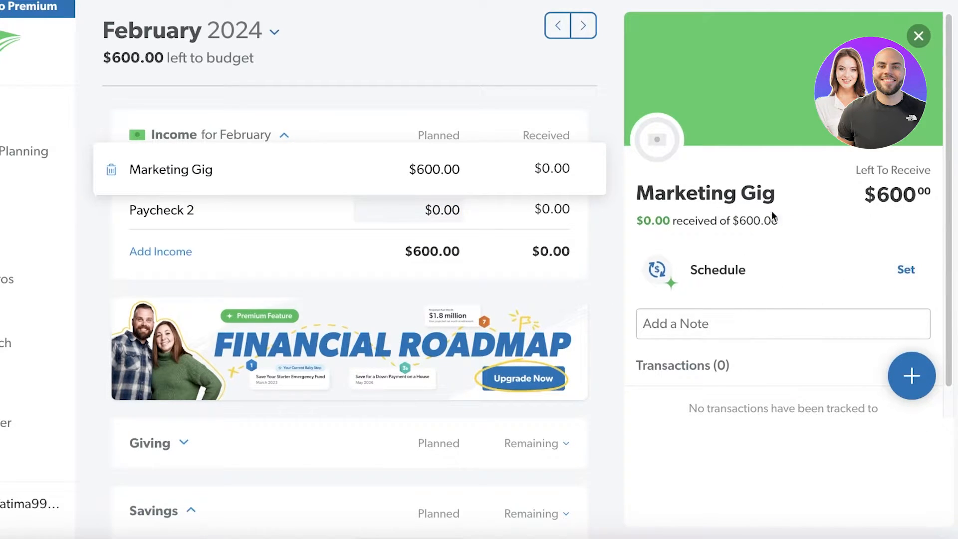
left_click(898, 270)
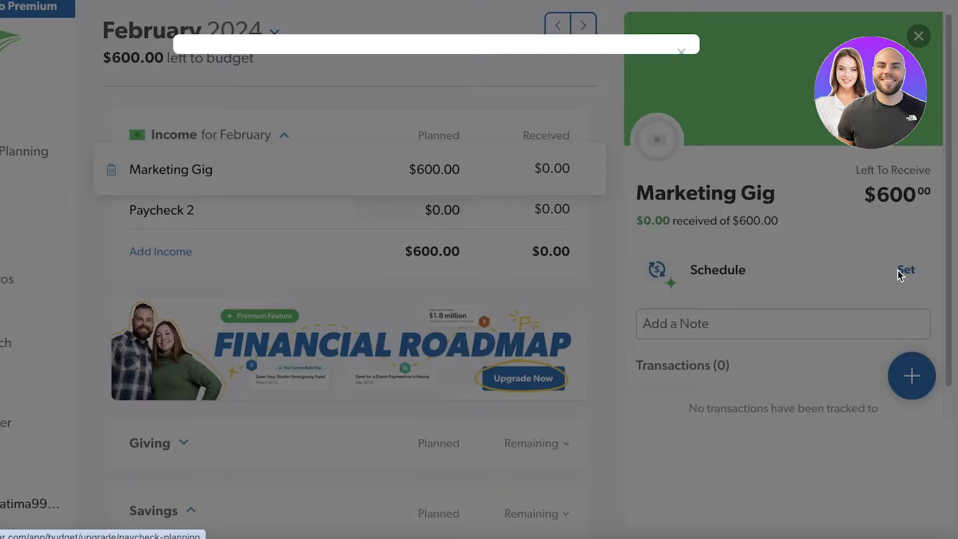
left_click(682, 53)
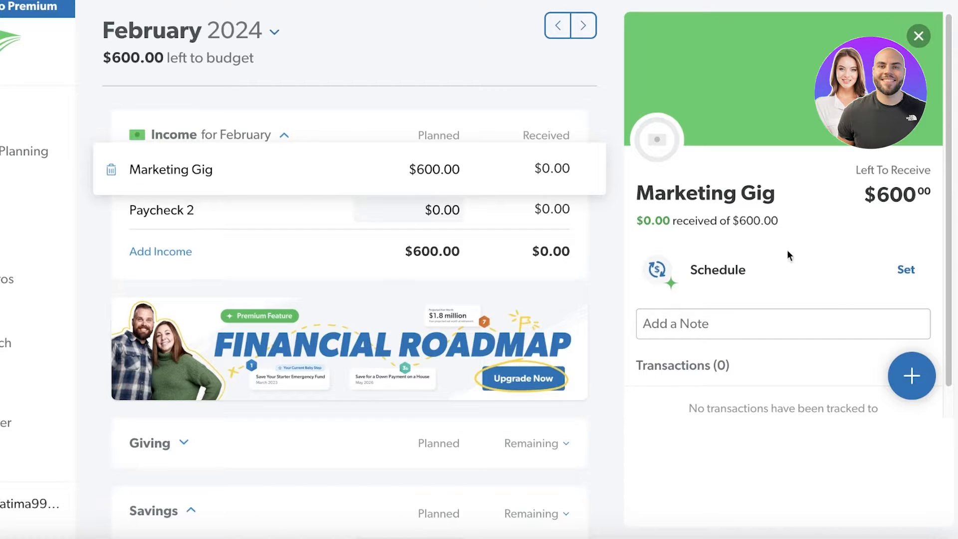
Track a $500 income transaction for Marketing Gig without a split and dismiss the free trial offer
scroll(762, 321, "down", 1)
left_click(911, 375)
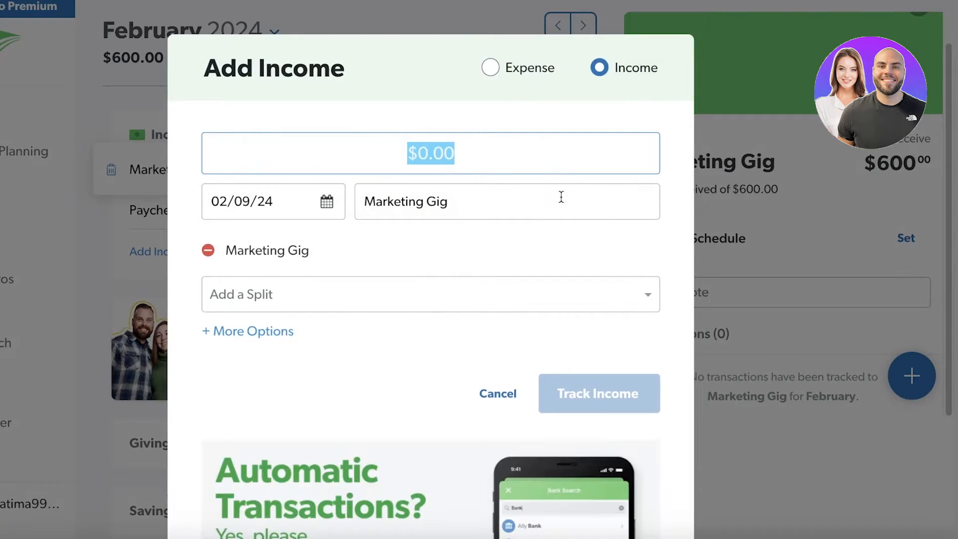
left_click(379, 292)
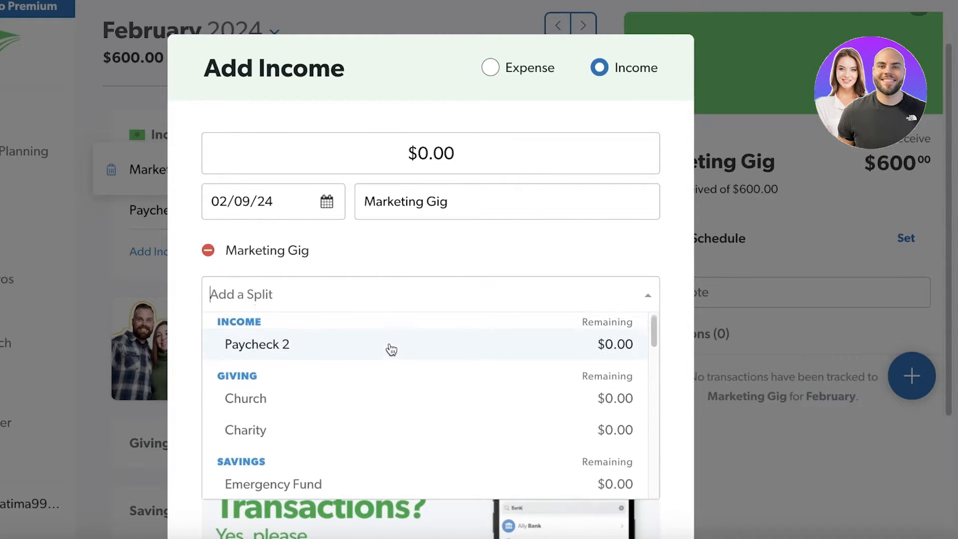
left_click(360, 267)
scroll(399, 325, "down", 3)
scroll(379, 224, "up", 3)
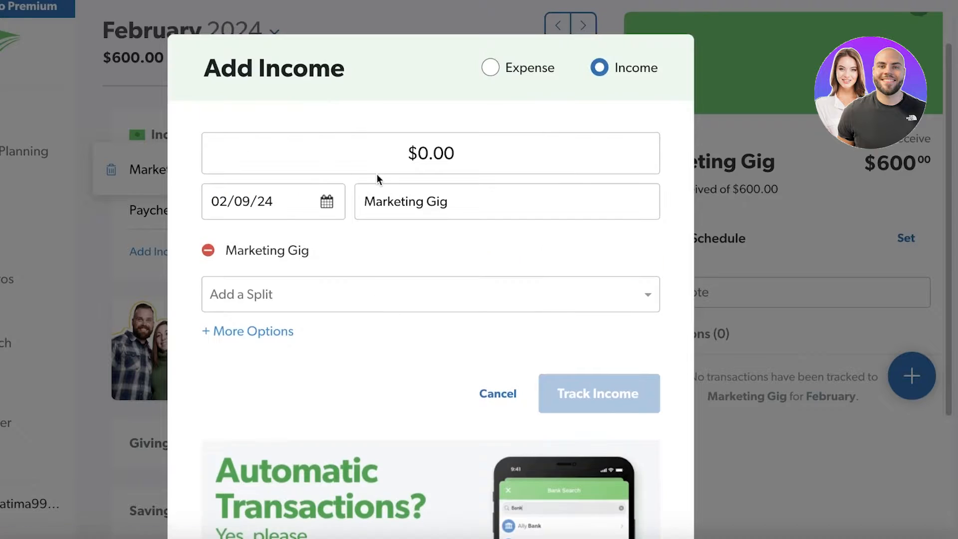
left_click(384, 154)
type("500")
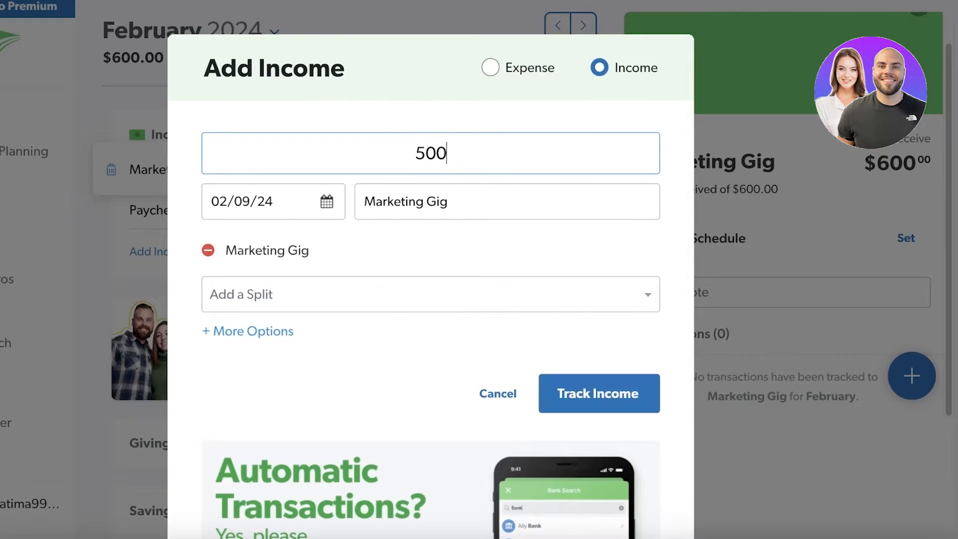
left_click(571, 394)
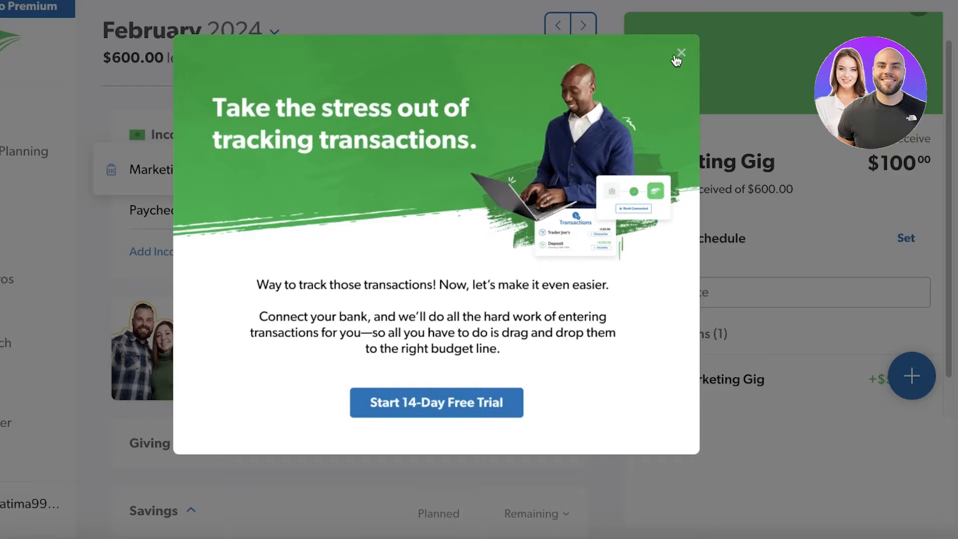
left_click(680, 50)
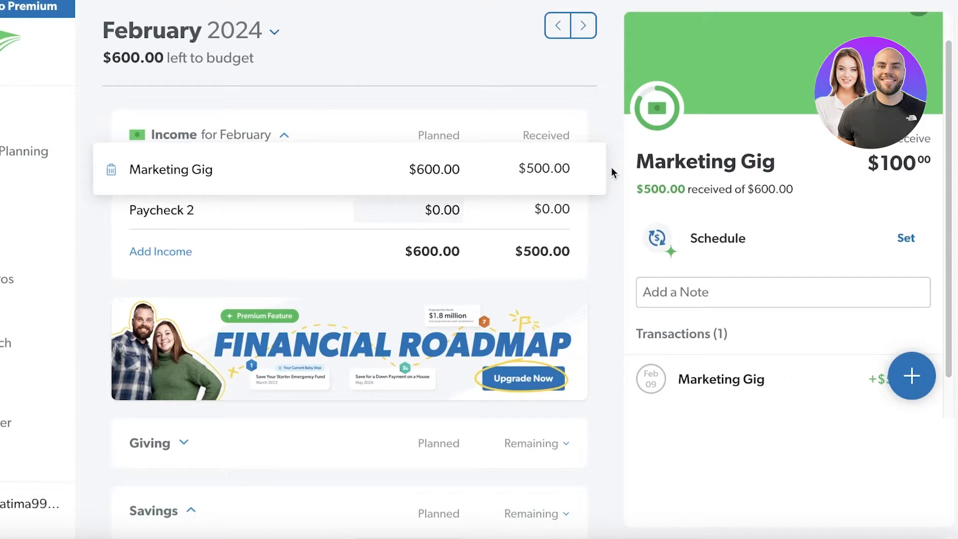
Rename the income line Paycheck 2 as "Freelance Gig"
left_click(193, 211)
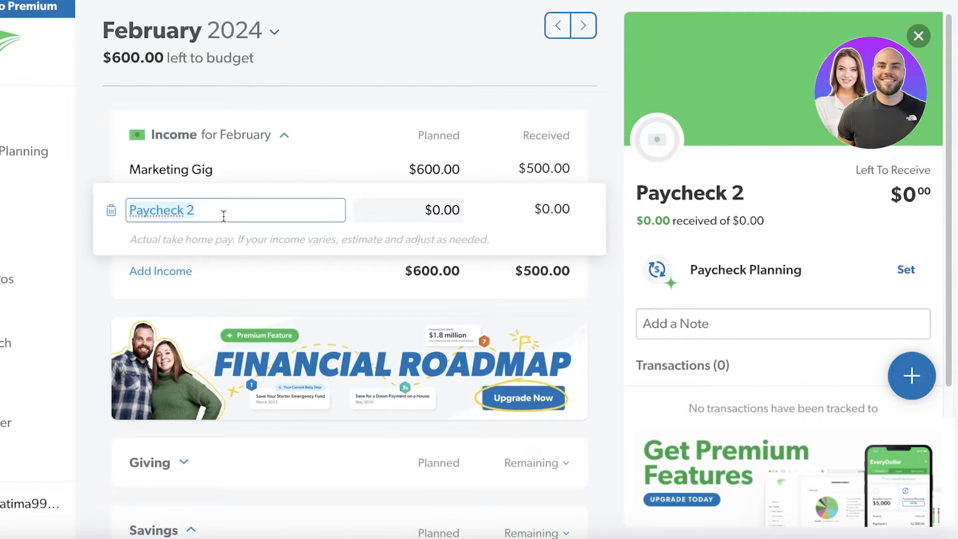
type("Fra")
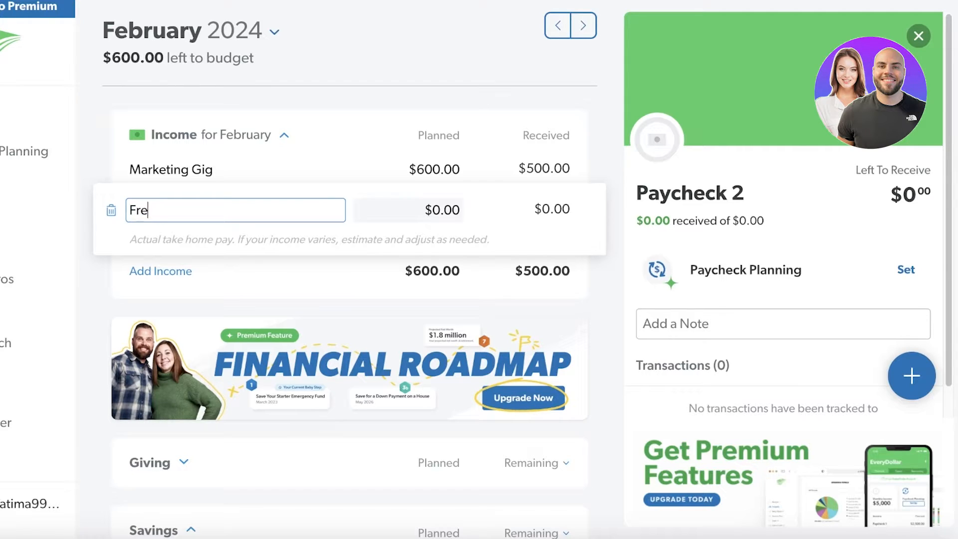
type("elance Gig")
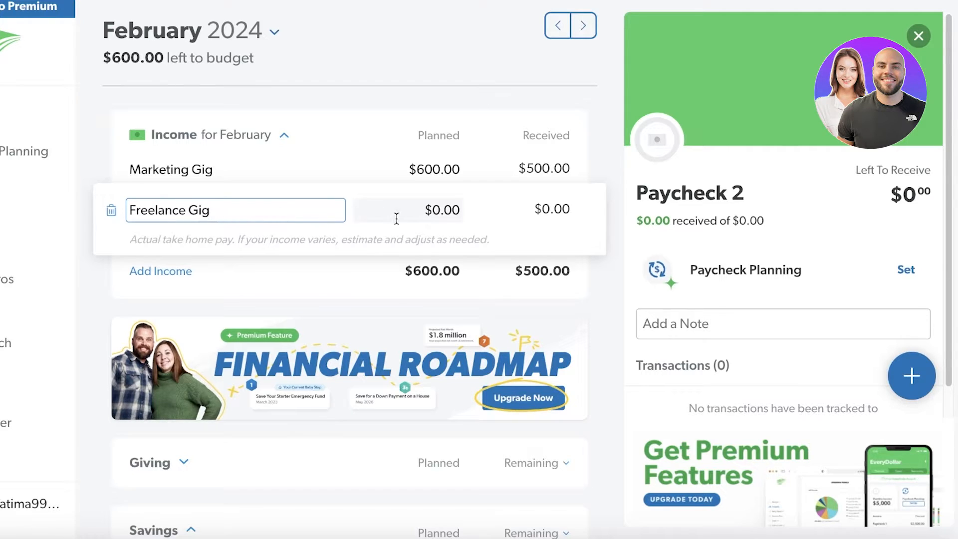
Set the planned amount of the Freelance Gig income to $800 and leave the income line
left_click(431, 210)
type("400")
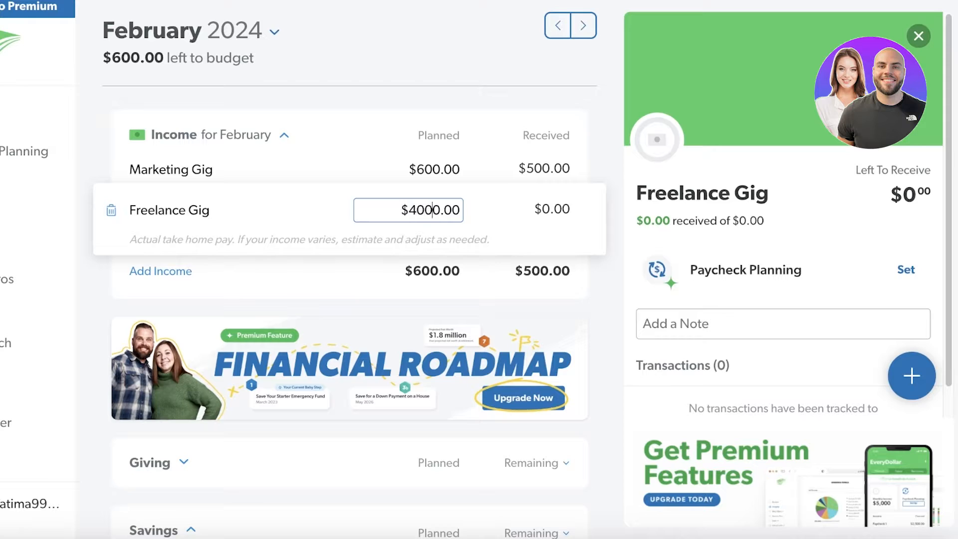
key("BackSpace")
key("BackSpace")
key("BackSpace")
type("800")
key("BackSpace")
left_click(604, 284)
scroll(496, 364, "down", 2)
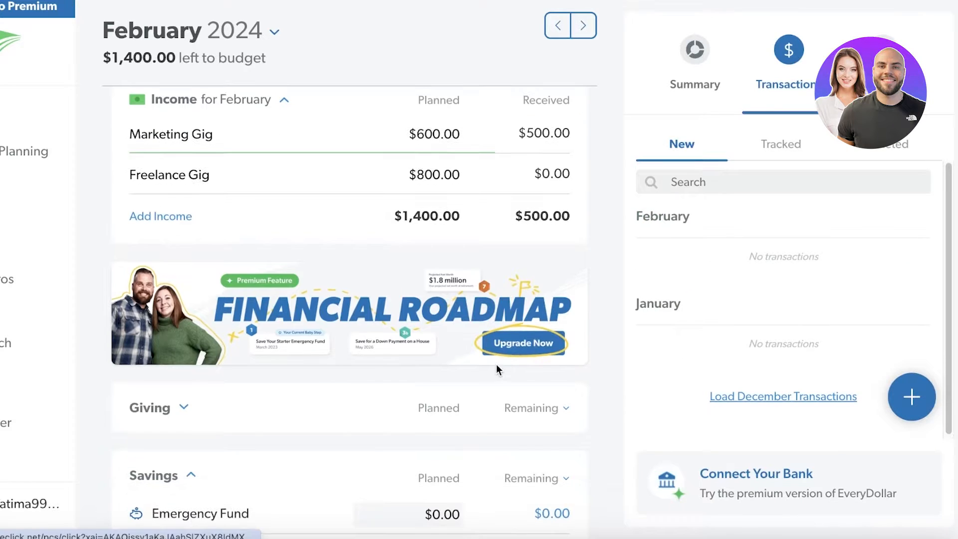
scroll(181, 370, "down", 1)
scroll(179, 355, "up", 2)
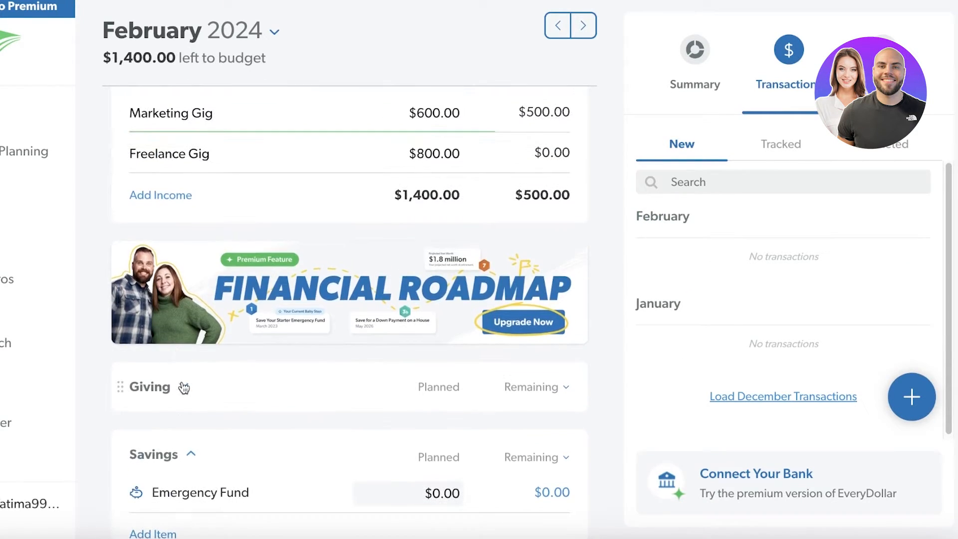
Expand the Giving group and add a new item named "Donation"
left_click(182, 387)
scroll(194, 271, "down", 5)
scroll(209, 282, "up", 3)
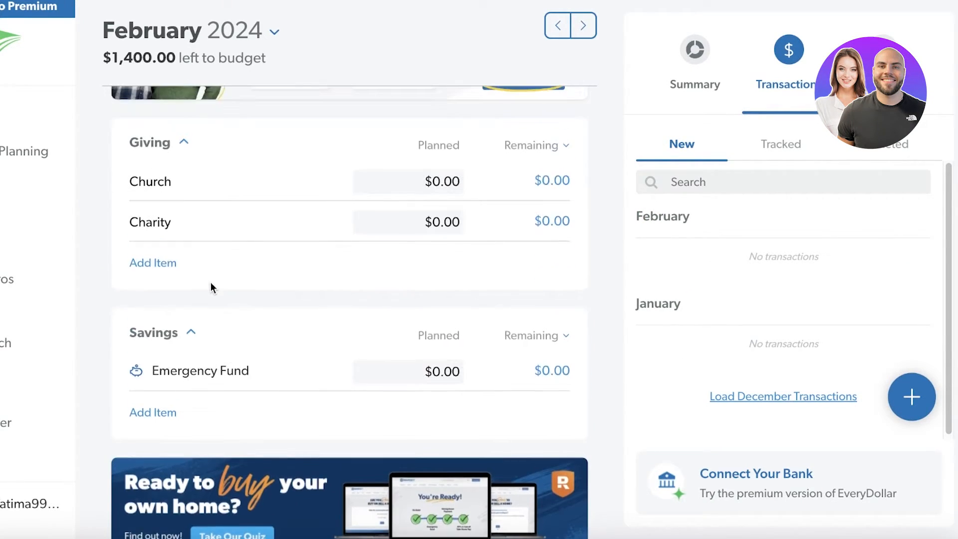
left_click(176, 298)
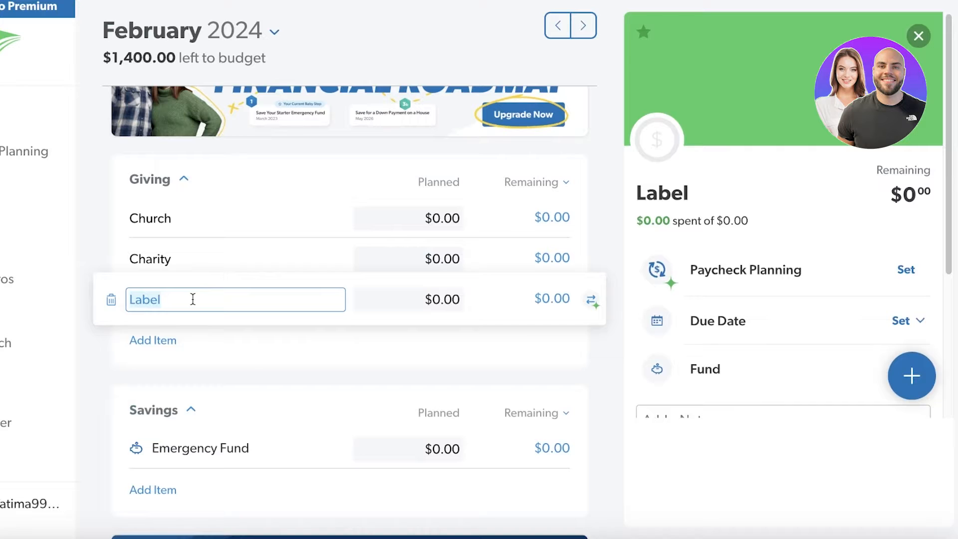
type("Donation")
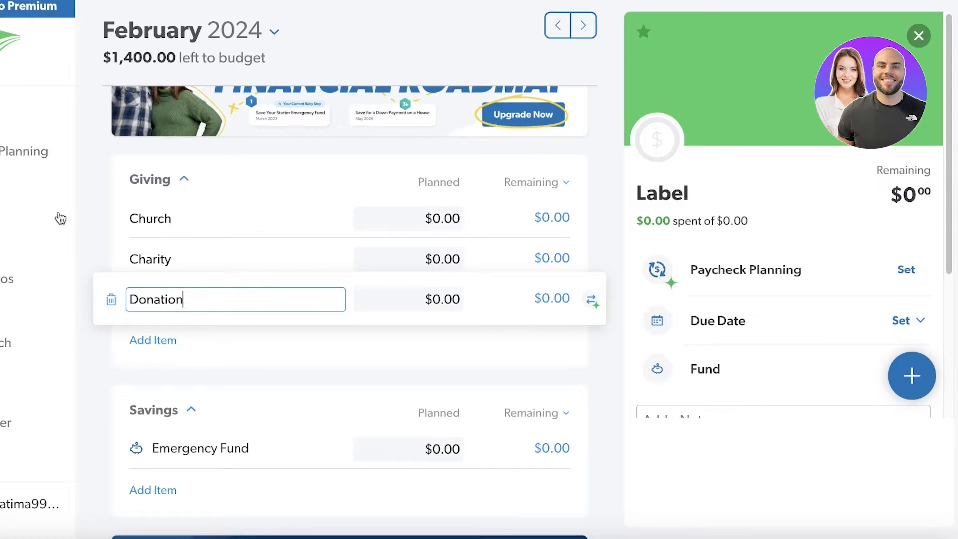
Delete the Church and Charity items from the Giving group
left_click(108, 218)
left_click(110, 218)
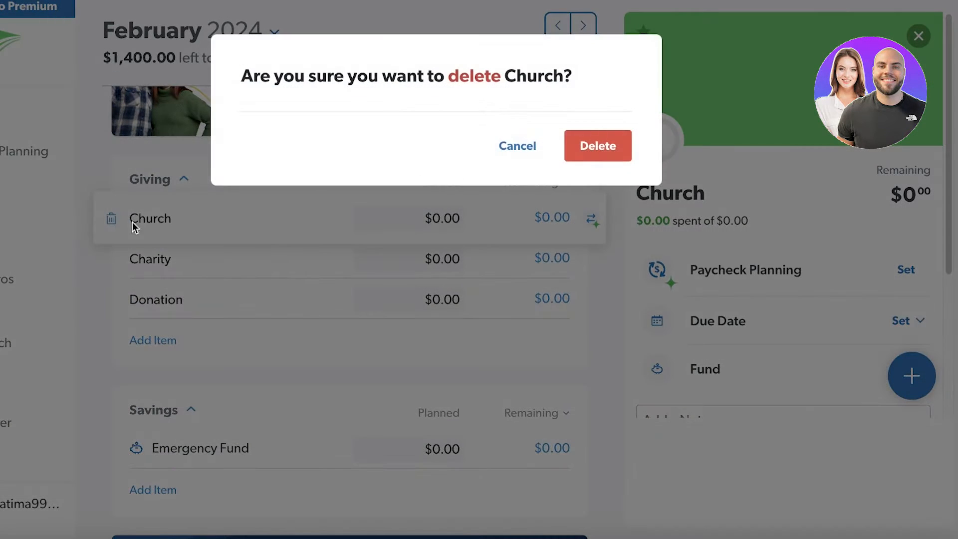
left_click(598, 148)
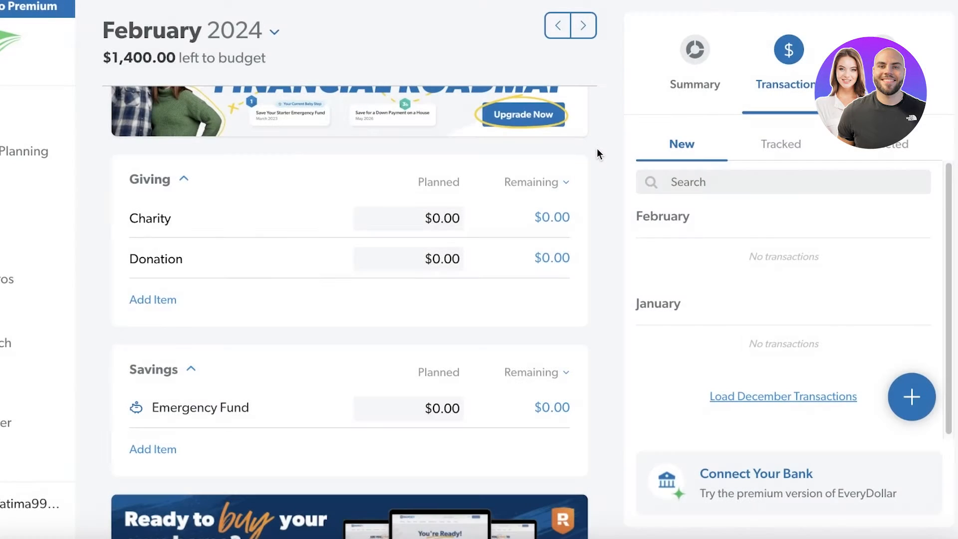
left_click(112, 218)
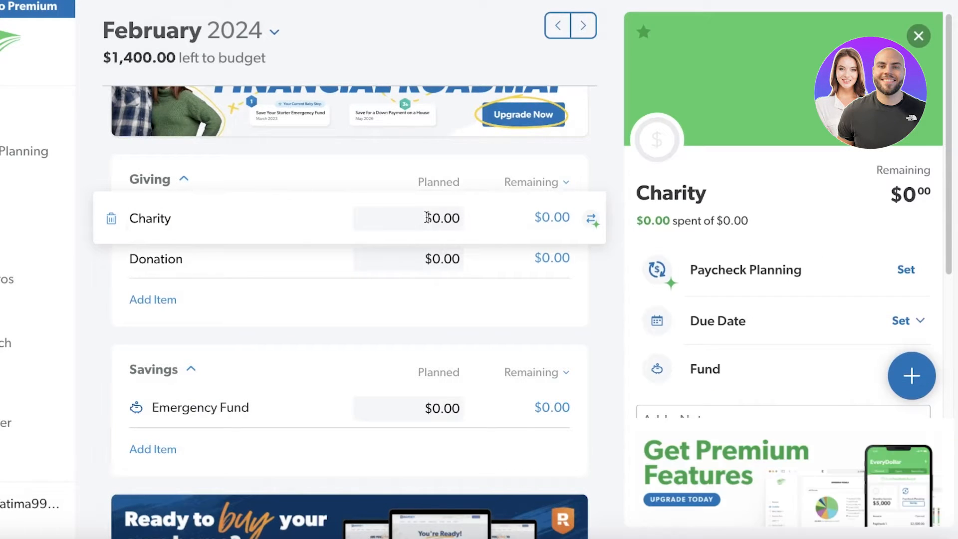
left_click(111, 218)
left_click(596, 146)
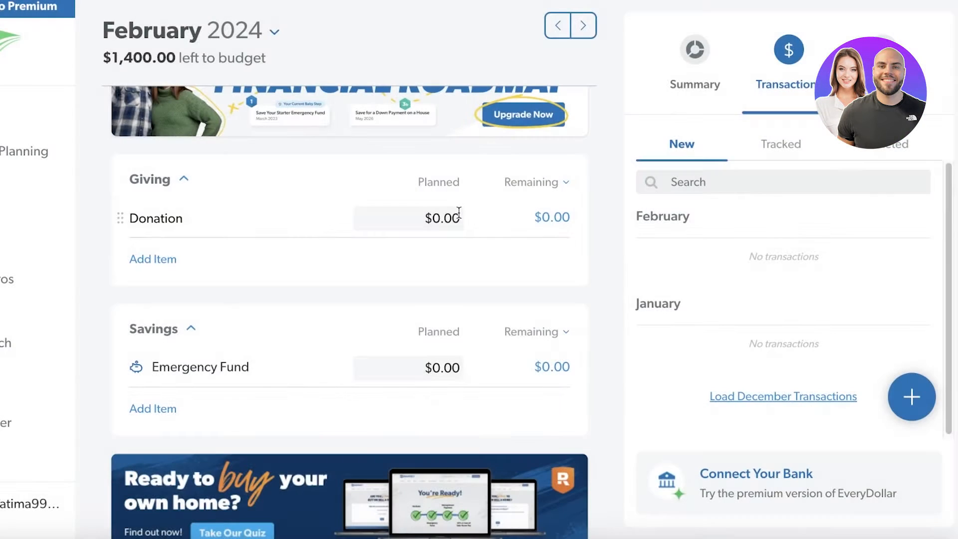
Set the planned amount of the Donation item to $30
left_click(457, 213)
type("30")
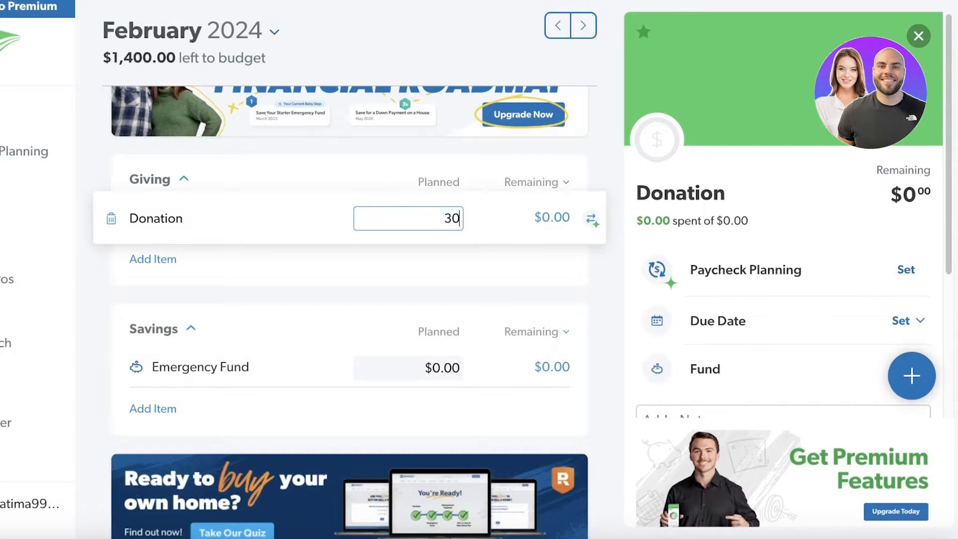
left_click(520, 280)
Change the planned amount of the Donation item to $10 and leave the line
left_click(432, 209)
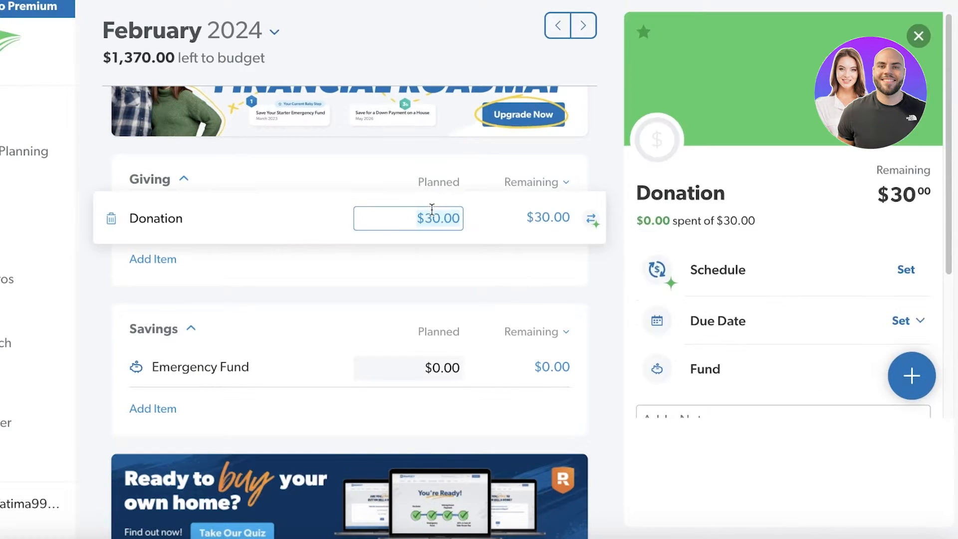
type("10")
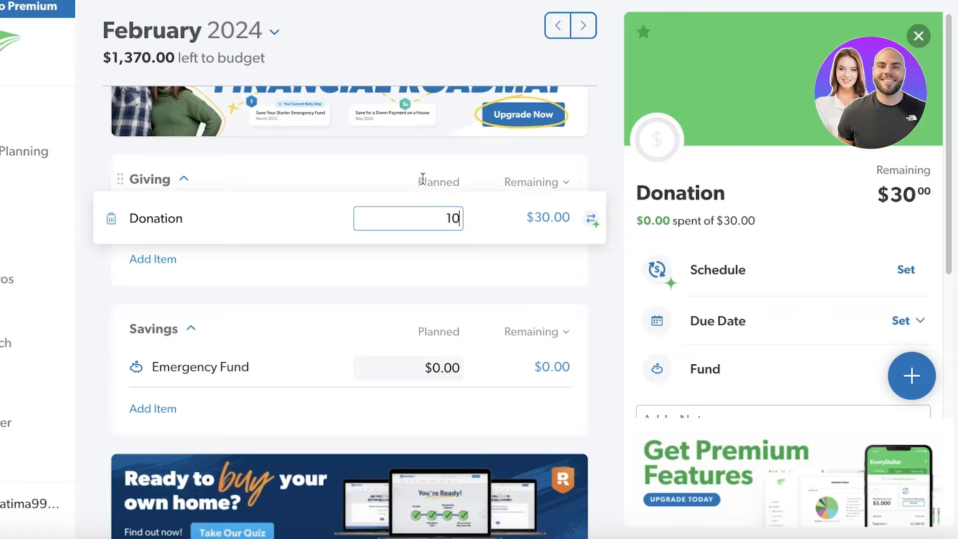
left_click(434, 279)
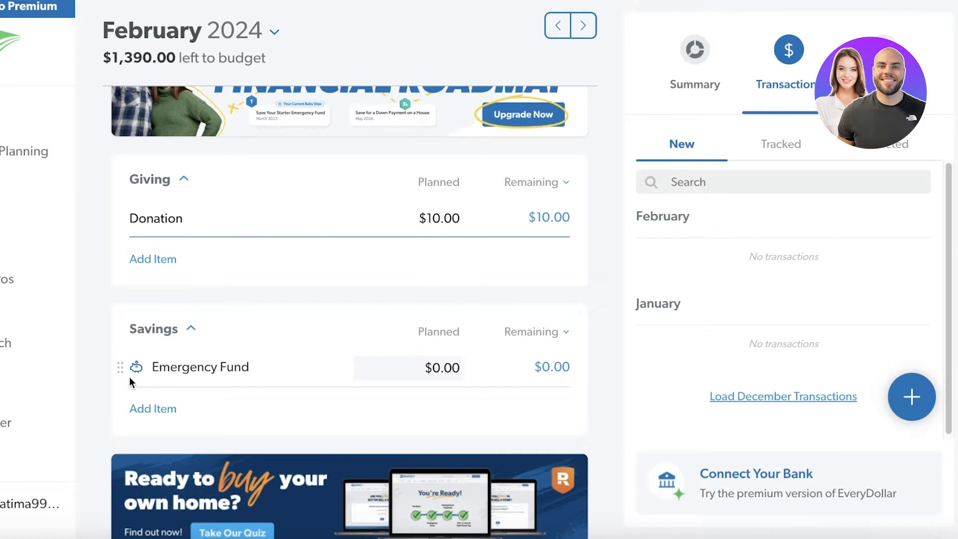
Review the planned income and set the planned amount of the Emergency Fund under Savings to $600
scroll(130, 378, "down", 1)
scroll(143, 311, "down", 1)
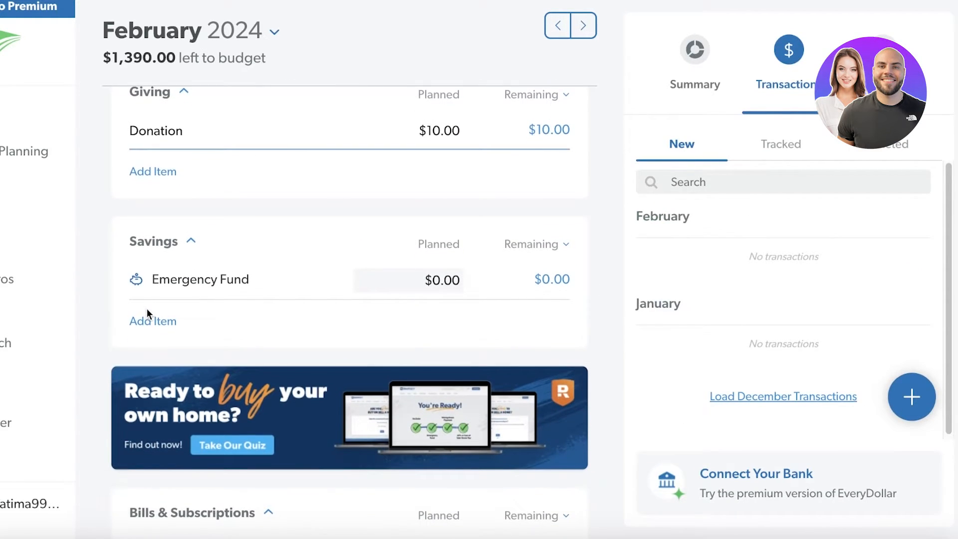
left_click(394, 294)
scroll(428, 274, "up", 6)
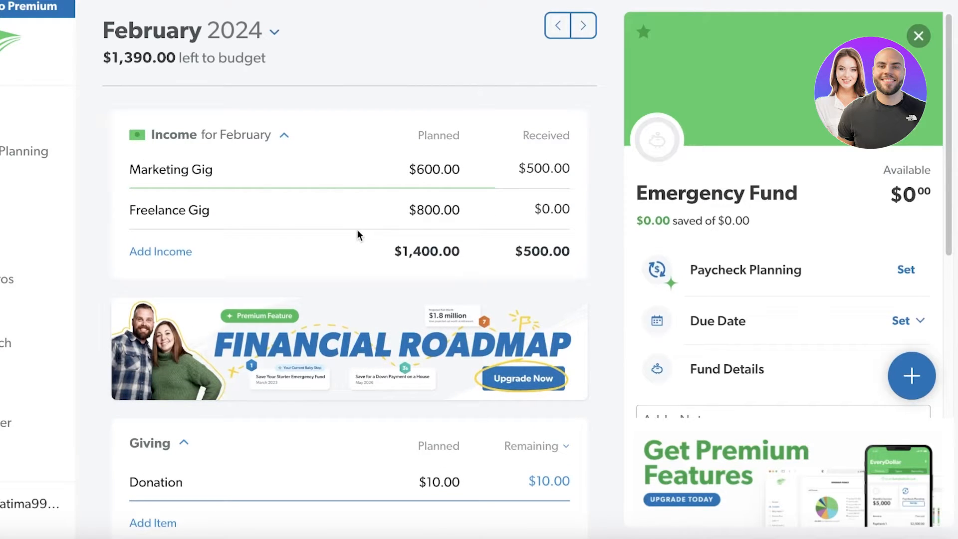
scroll(355, 240, "down", 5)
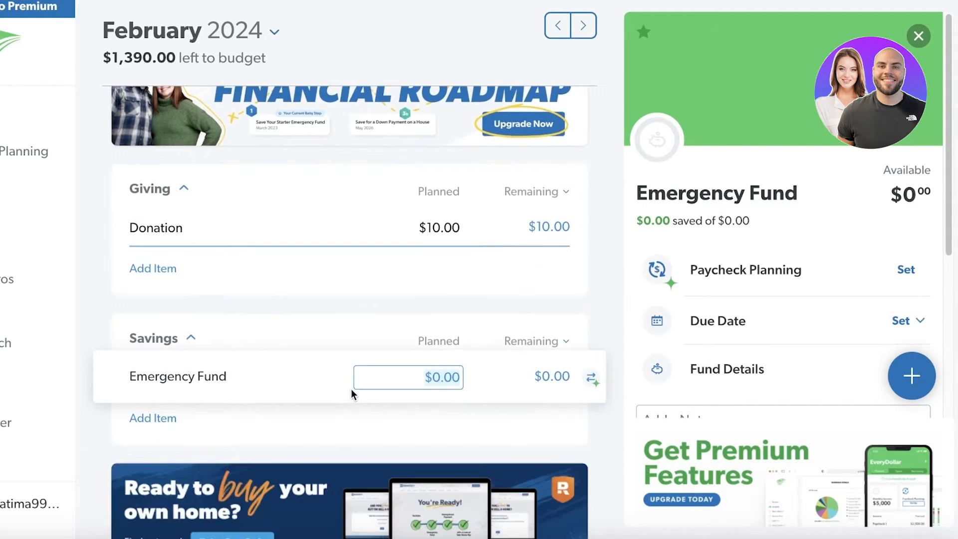
scroll(375, 393, "up", 5)
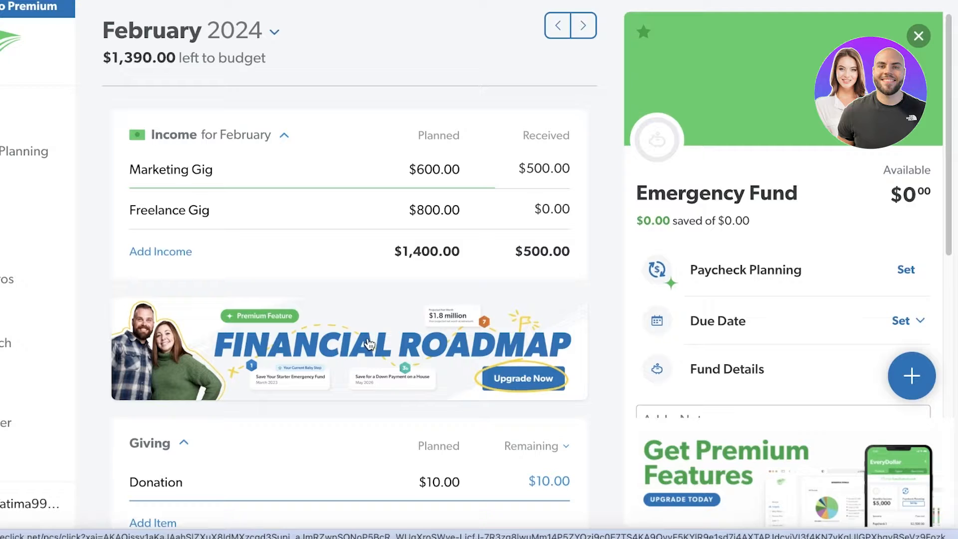
scroll(399, 300, "down", 8)
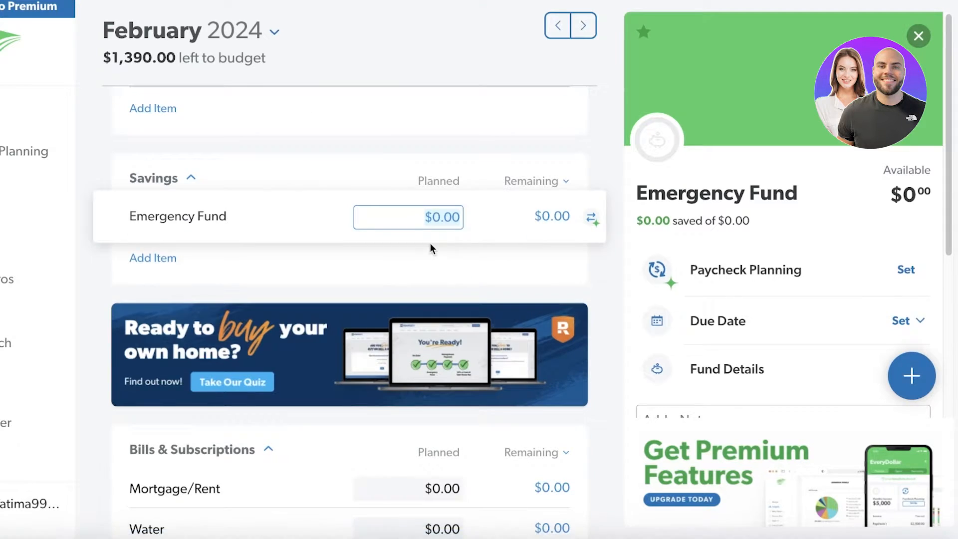
type("600")
left_click(415, 159)
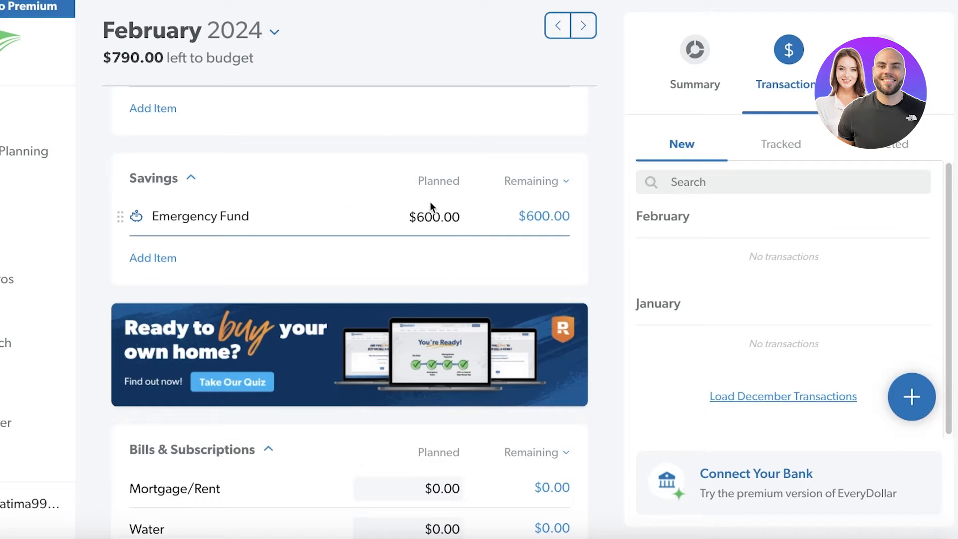
Change the planned amount of the Emergency Fund to $1,000 and leave the line
left_click(427, 217)
key("BackSpace")
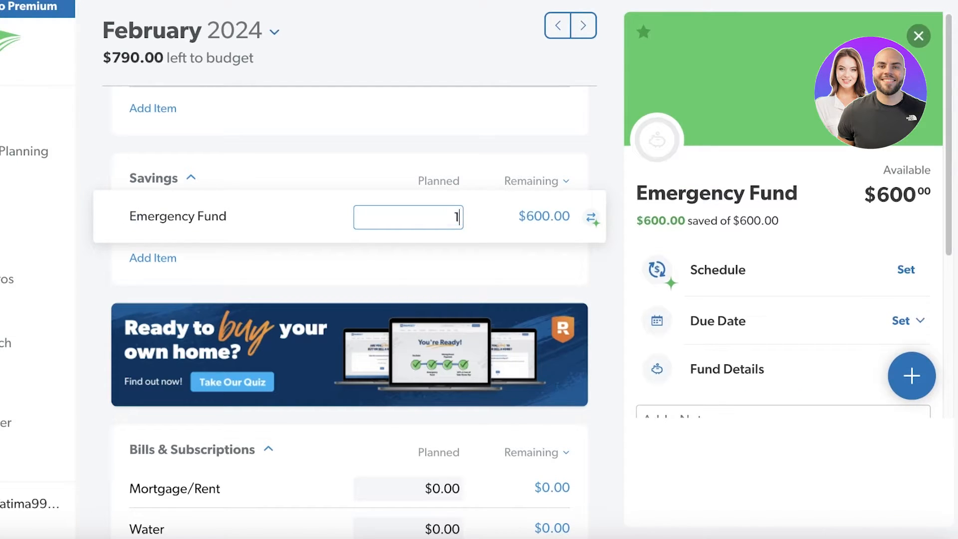
type("1000")
left_click(426, 169)
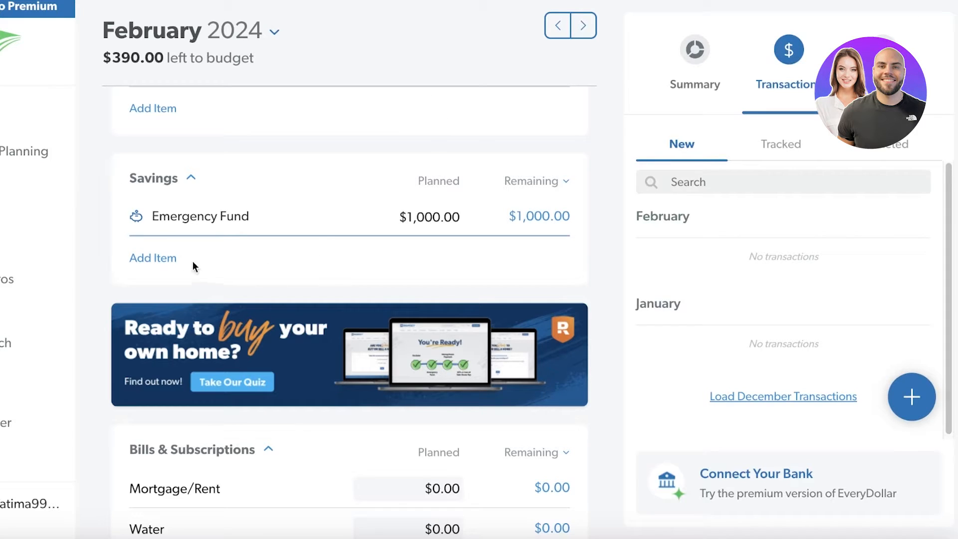
Add an item named "Dental Fund" to the Savings group with a planned amount of $1,000
left_click(170, 258)
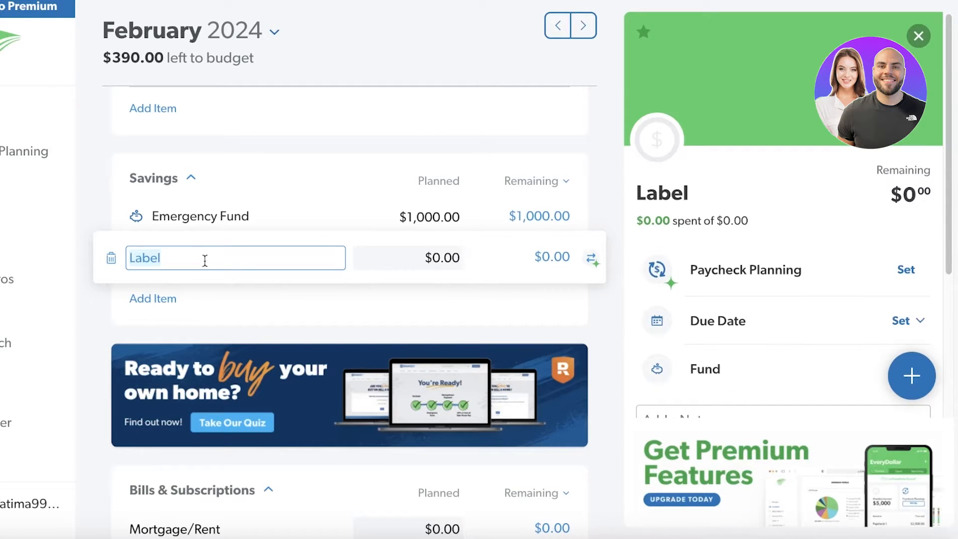
key("BackSpace")
type("Dental Fund")
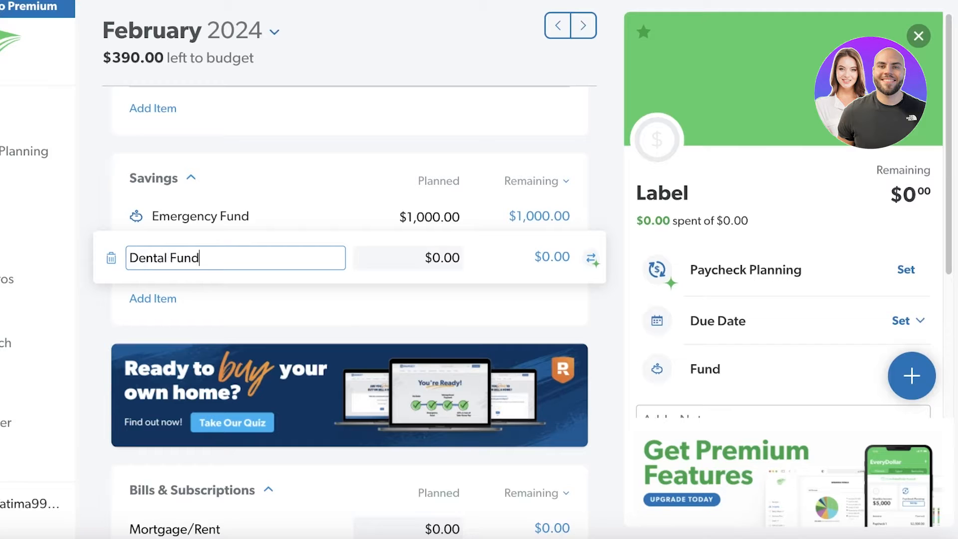
left_click(358, 110)
left_click(417, 258)
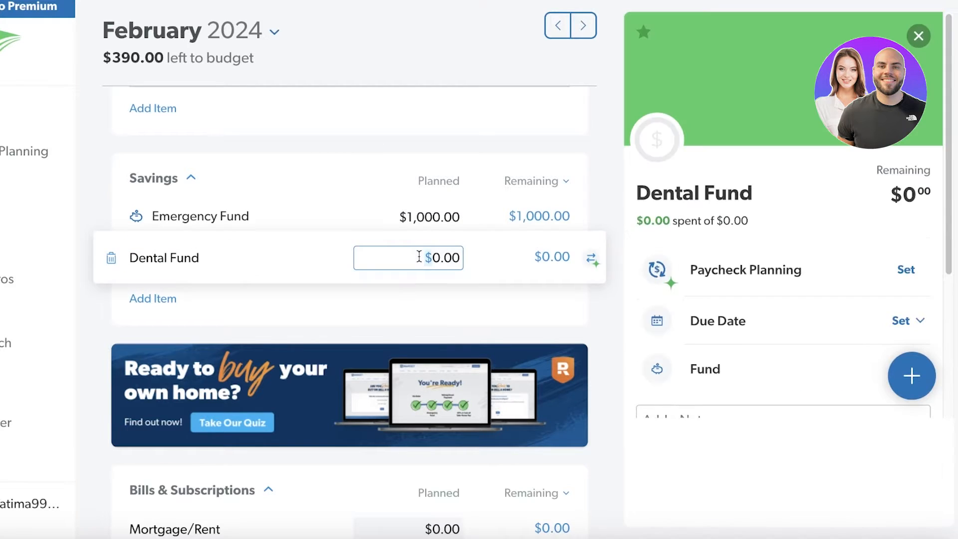
type("1000")
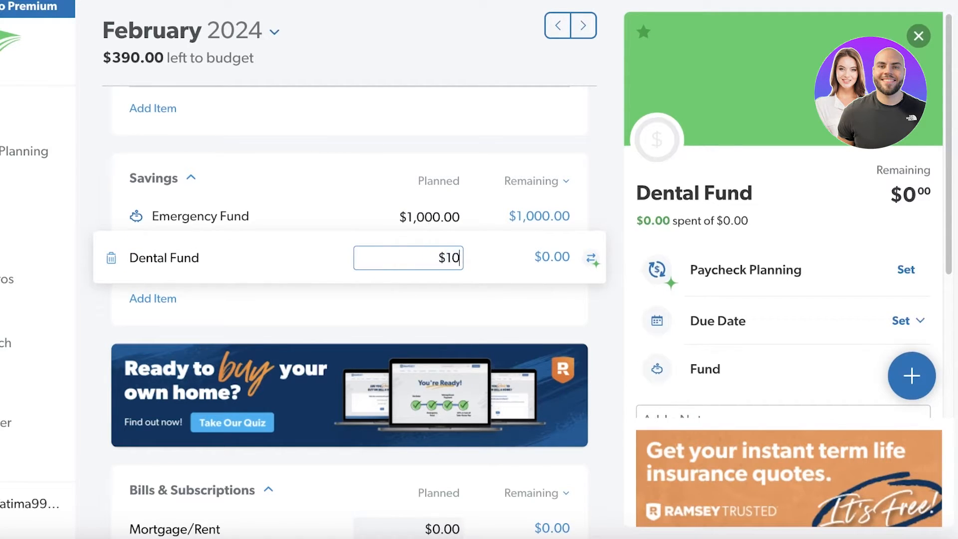
left_click(357, 143)
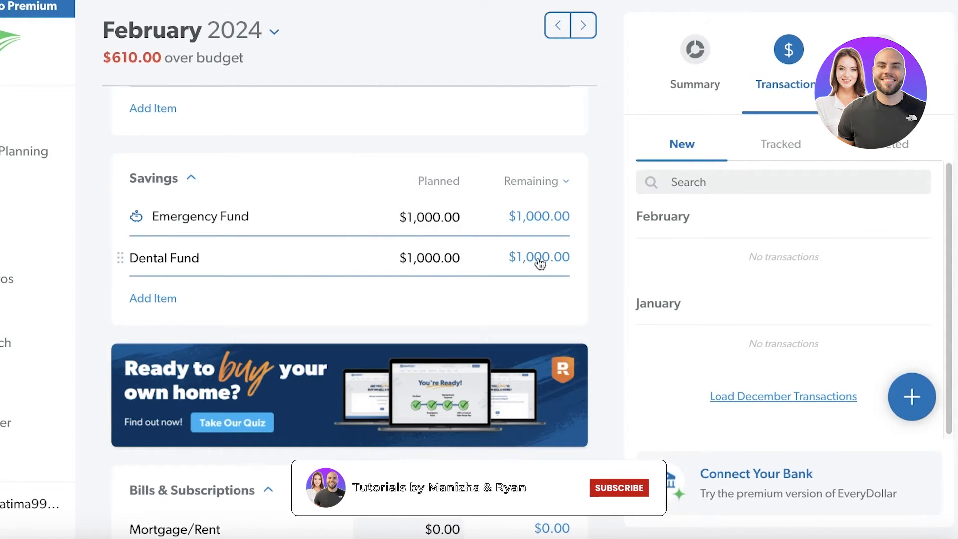
Delete the Mortgage/Rent item from the Bills & Subscriptions group
scroll(536, 271, "down", 1)
scroll(536, 271, "down", 3)
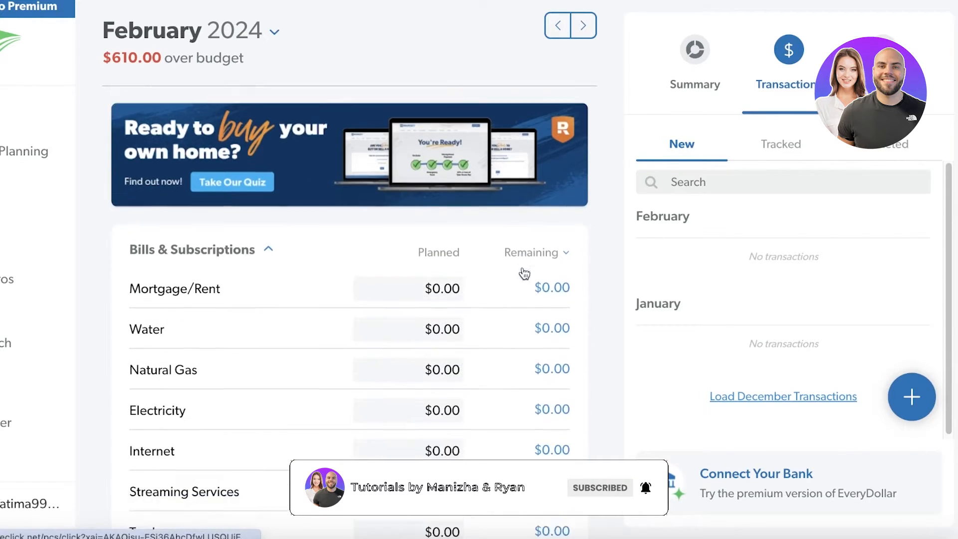
scroll(265, 385, "down", 3)
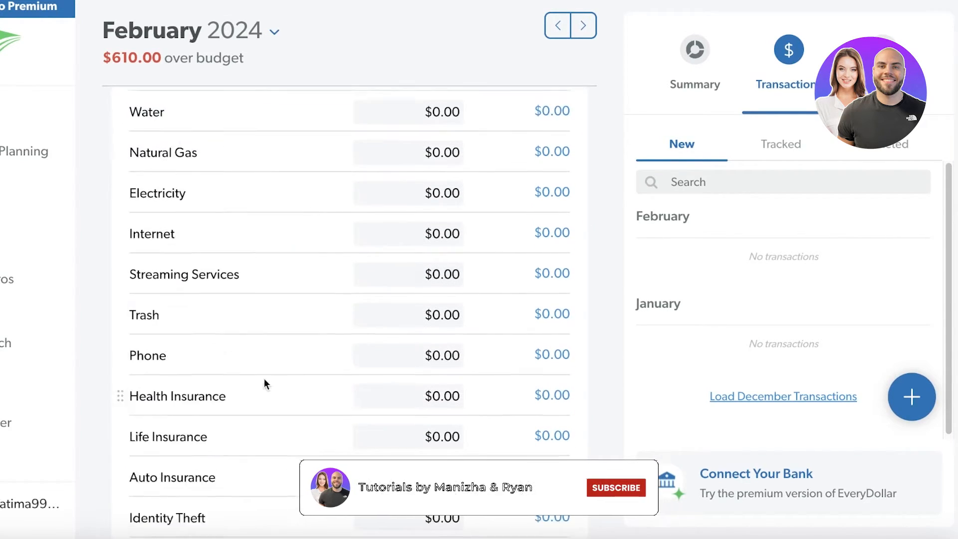
scroll(402, 300, "up", 5)
left_click(402, 220)
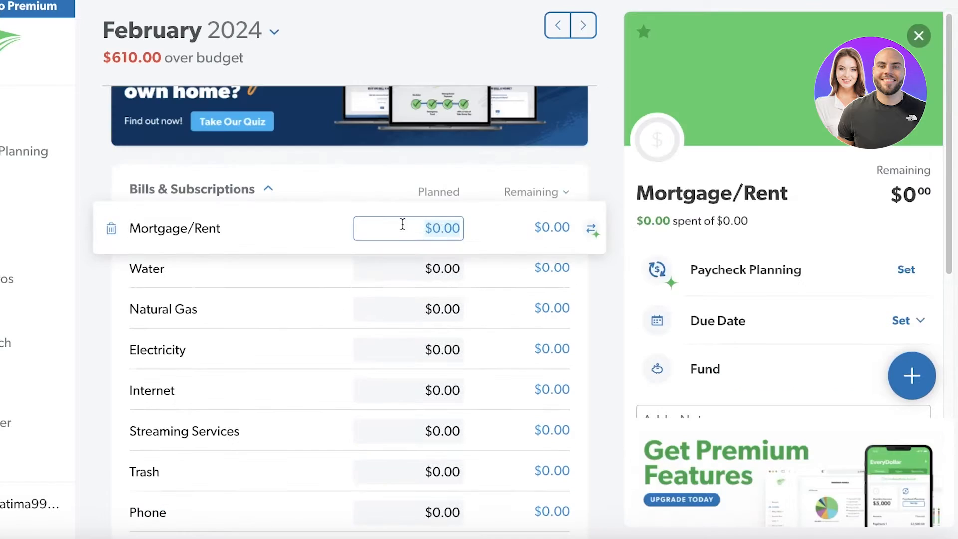
left_click(112, 229)
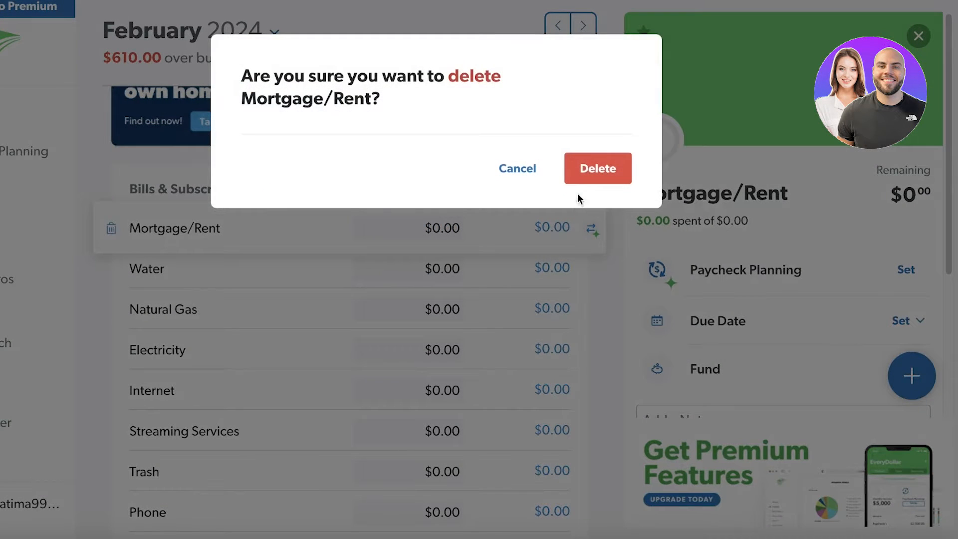
left_click(606, 172)
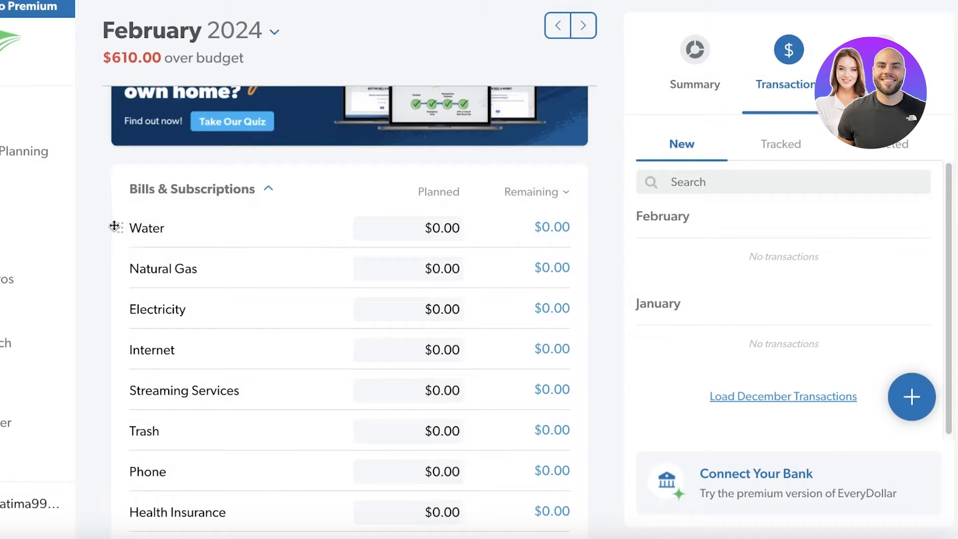
Set the planned amounts of Water and Natural Gas in Bills & Subscriptions to $10 each
left_click(430, 227)
type("10")
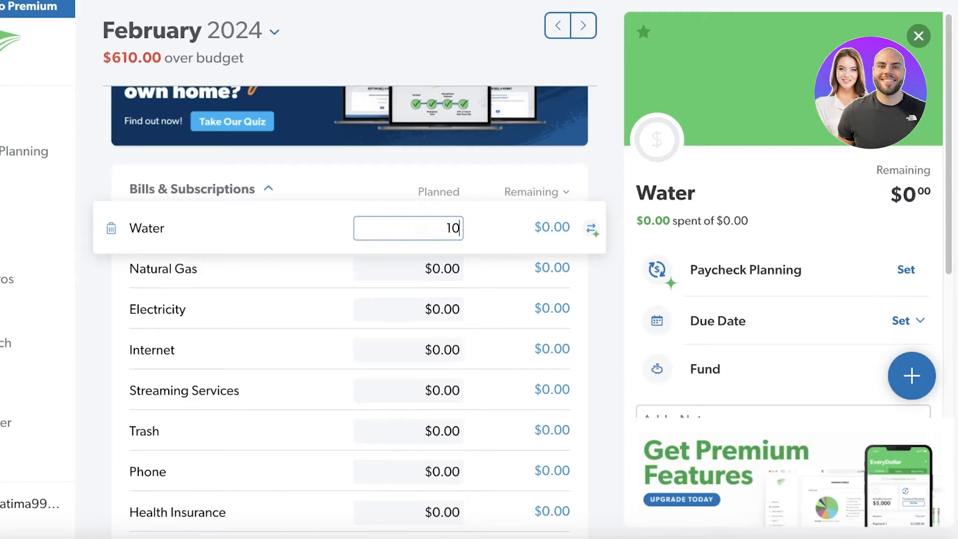
left_click(442, 279)
type("1")
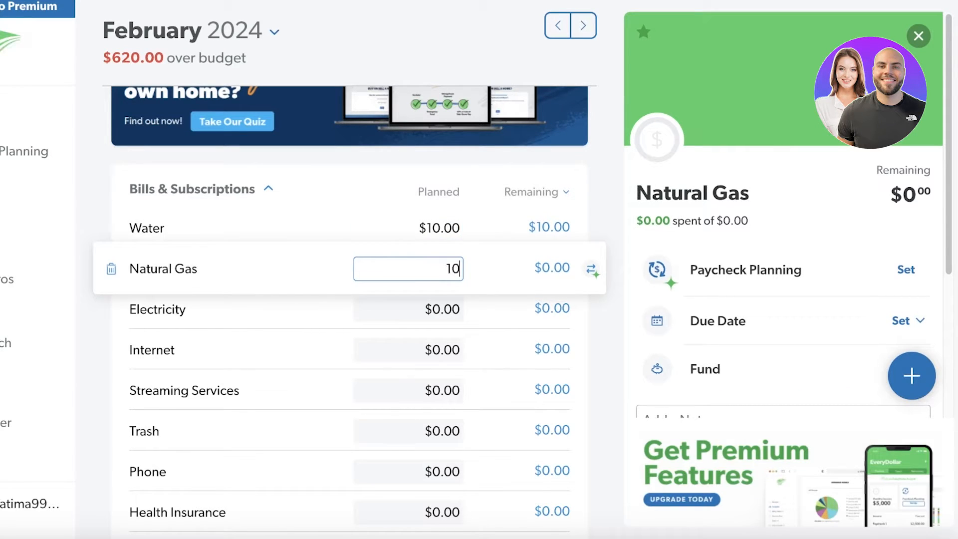
type("0")
Set the planned amounts of Electricity to $30, Internet to $10 and Streaming Services to $20
left_click(439, 302)
type("30")
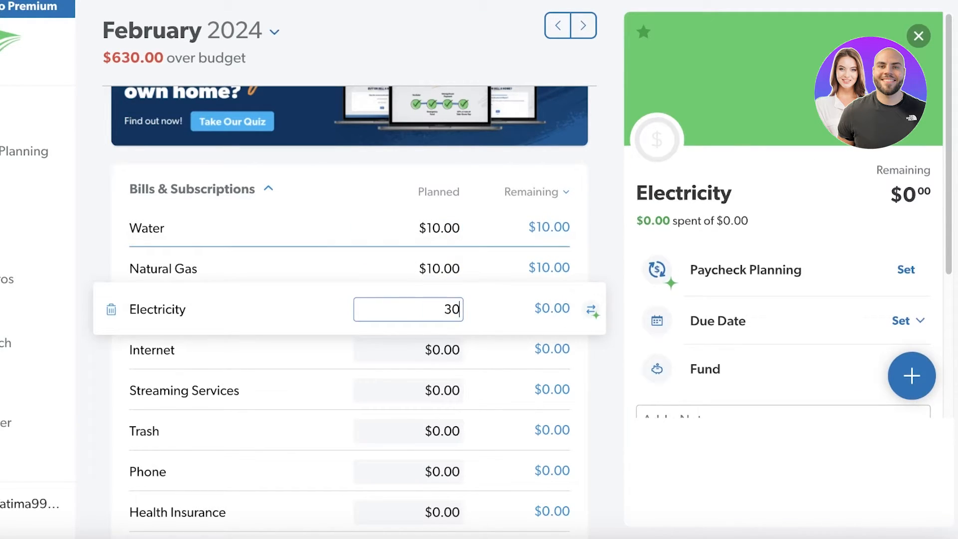
left_click(462, 351)
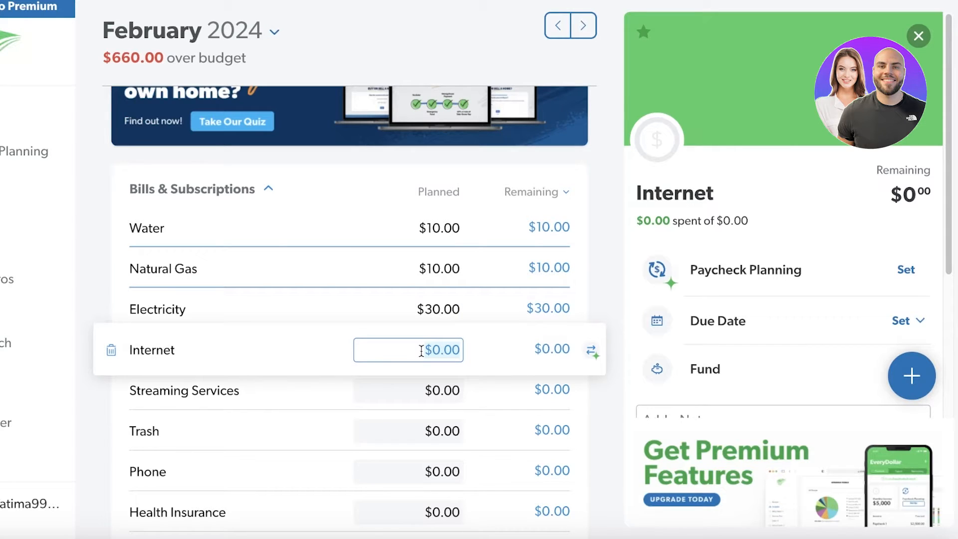
type("10")
left_click(438, 391)
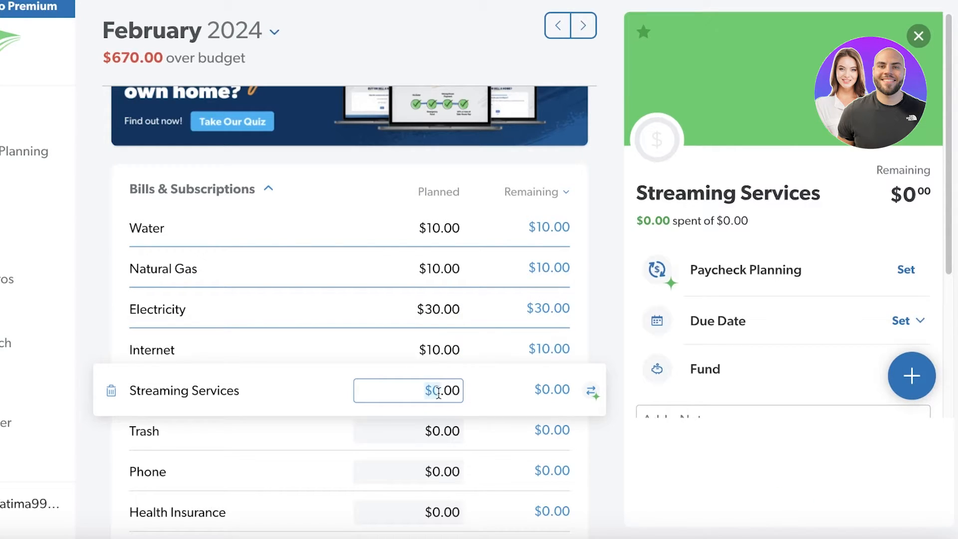
key("BackSpace")
Delete the Trash and Phone items from the Bills & Subscriptions group
left_click(440, 425)
left_click(111, 428)
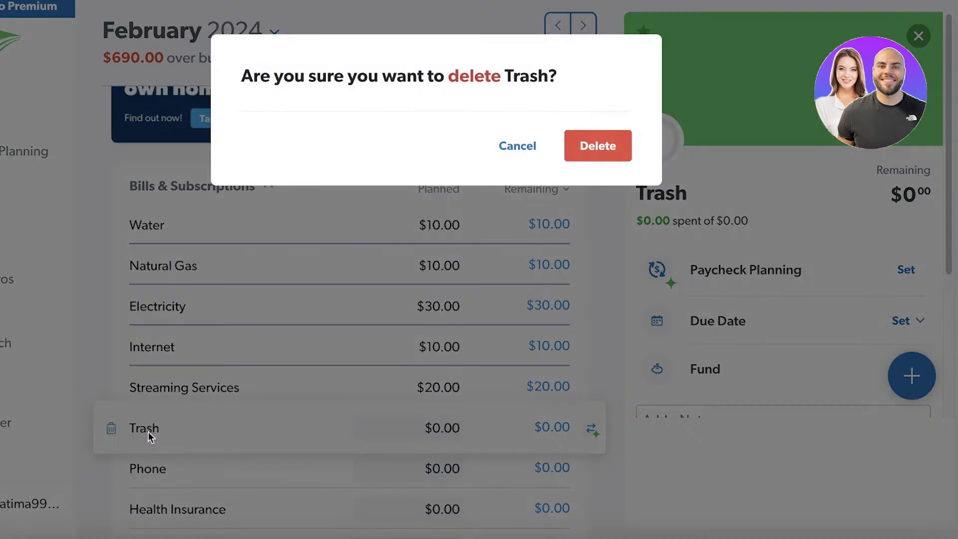
left_click(585, 133)
left_click(113, 427)
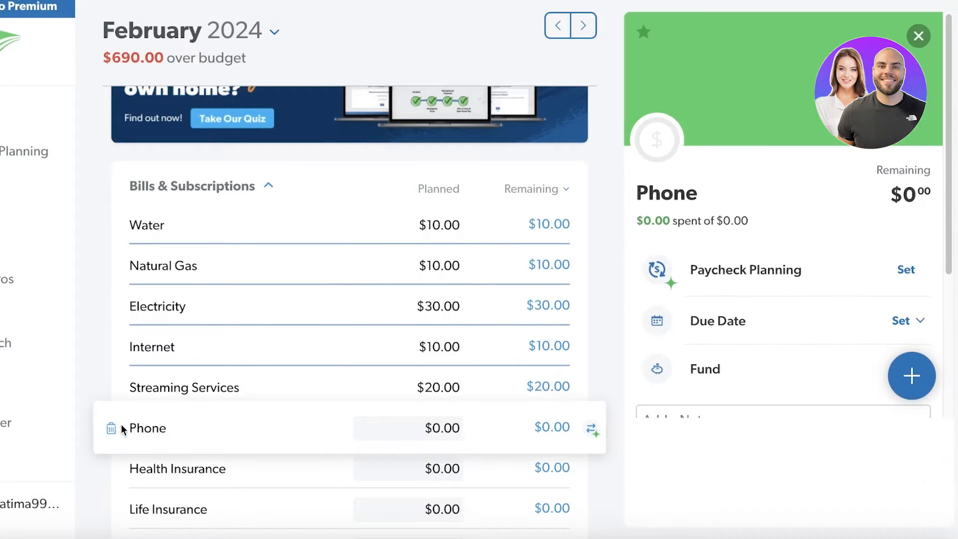
left_click(111, 429)
left_click(597, 146)
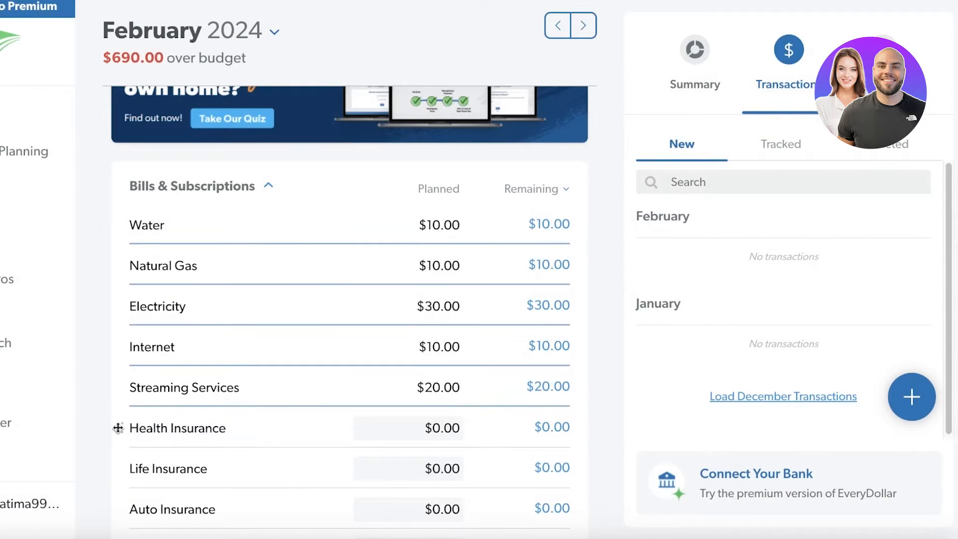
Delete the Health Insurance and Life Insurance items from the Bills & Subscriptions group
left_click(250, 428)
left_click(112, 428)
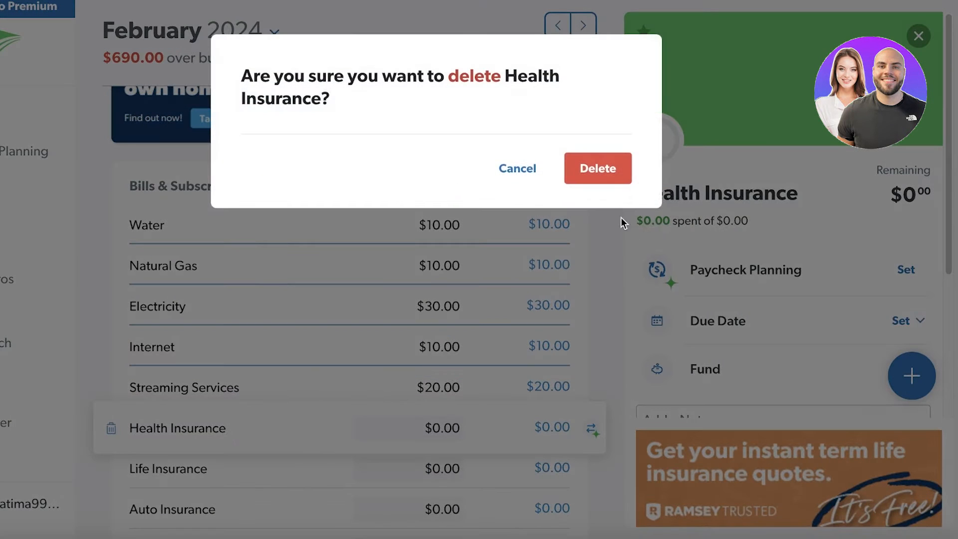
left_click(597, 166)
scroll(390, 316, "down", 3)
scroll(214, 341, "up", 3)
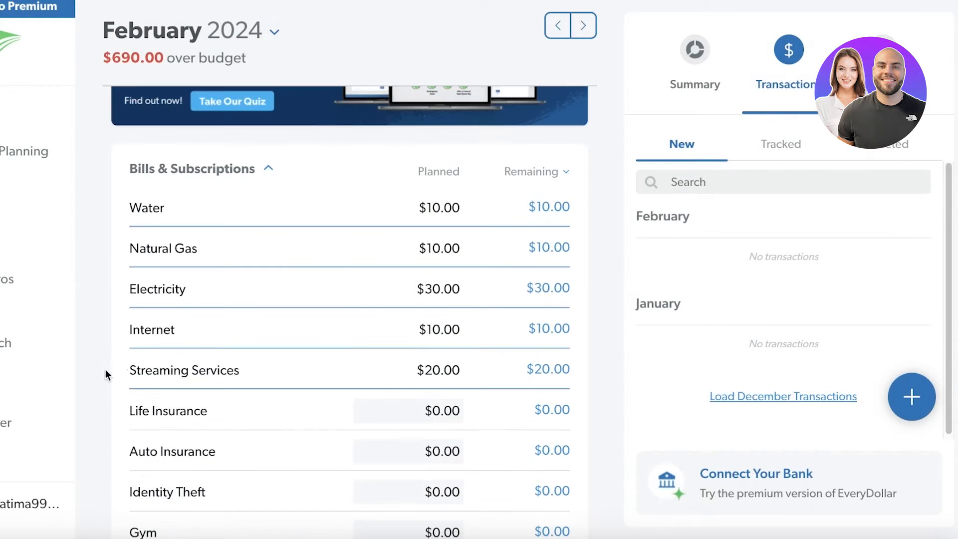
scroll(111, 414, "down", 1)
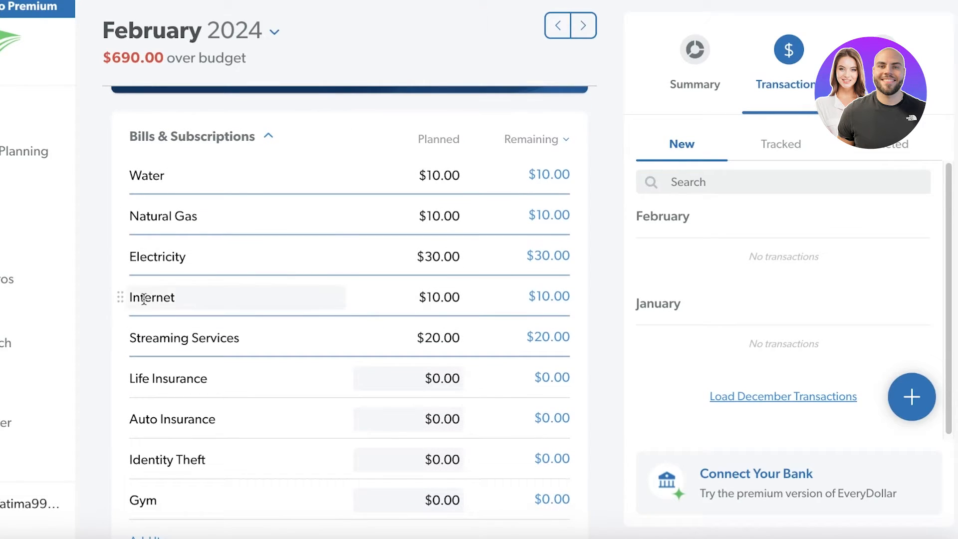
left_click(118, 379)
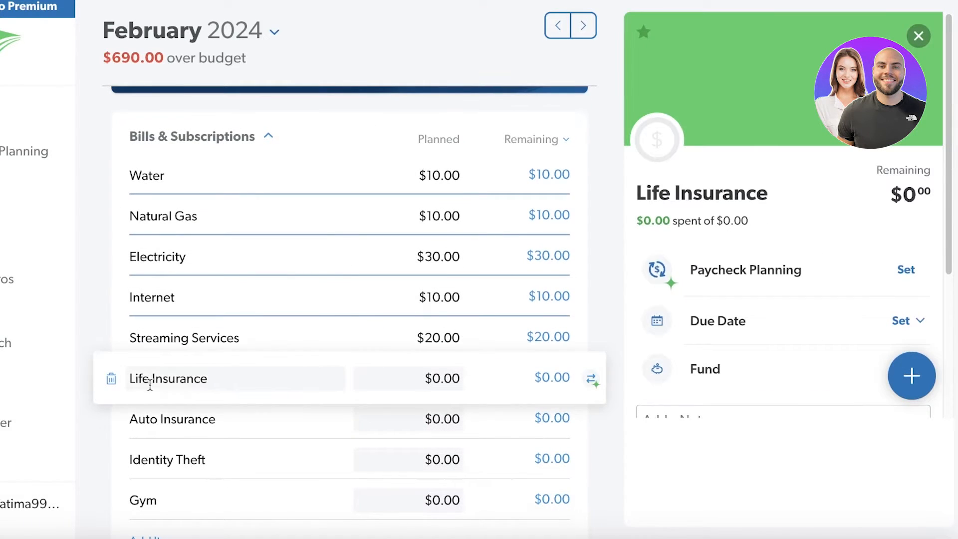
left_click(114, 380)
left_click(597, 145)
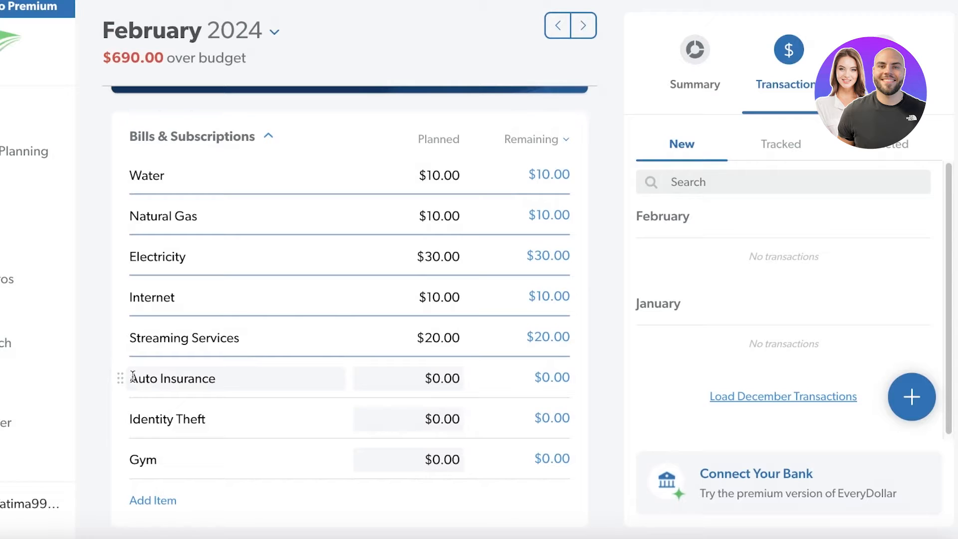
Set the planned amount of Auto Insurance to $10 and delete the Identity Theft item from Bills & Subscriptions
left_click(410, 369)
type("10")
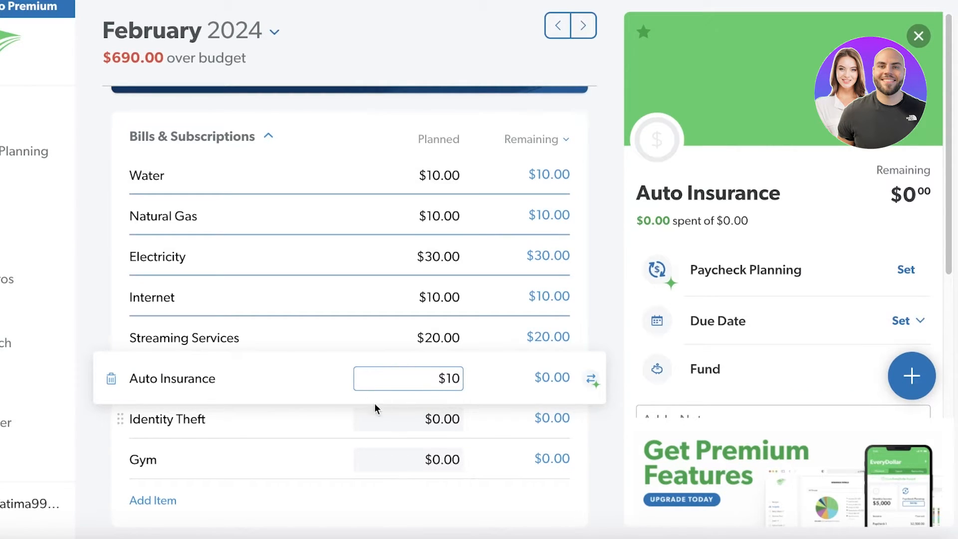
left_click(398, 417)
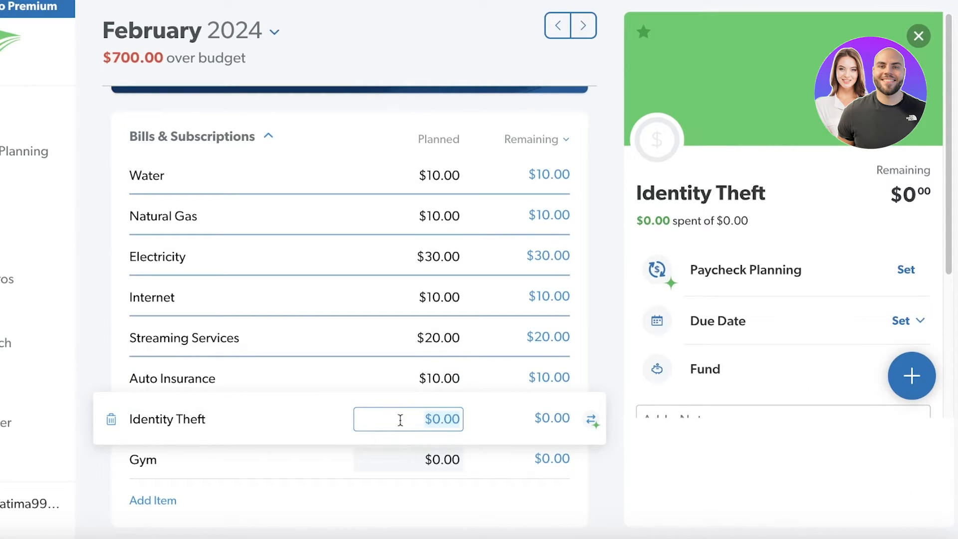
left_click(101, 417)
left_click(588, 145)
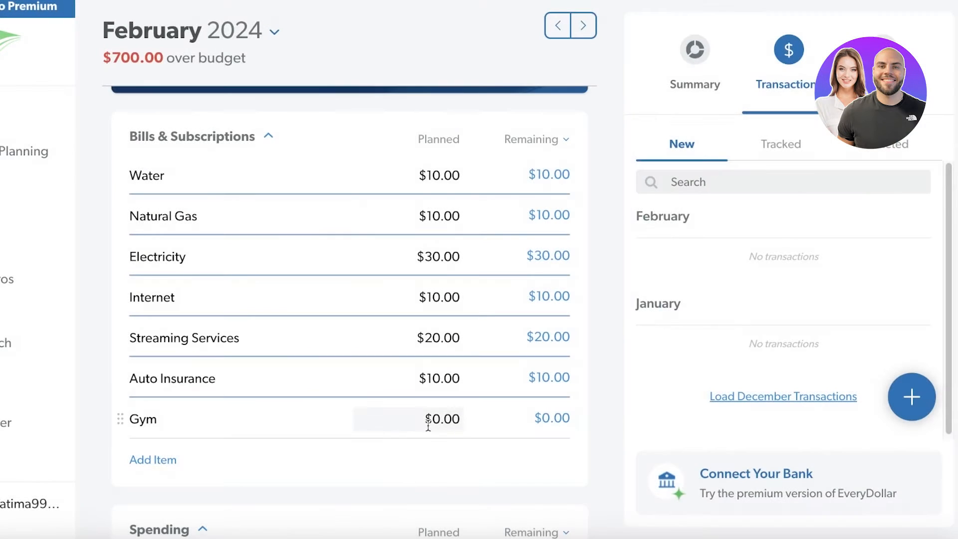
Set the planned amounts of Gym to $13 and Natural Gas to $3 in Bills & Subscriptions
left_click(428, 419)
type("10")
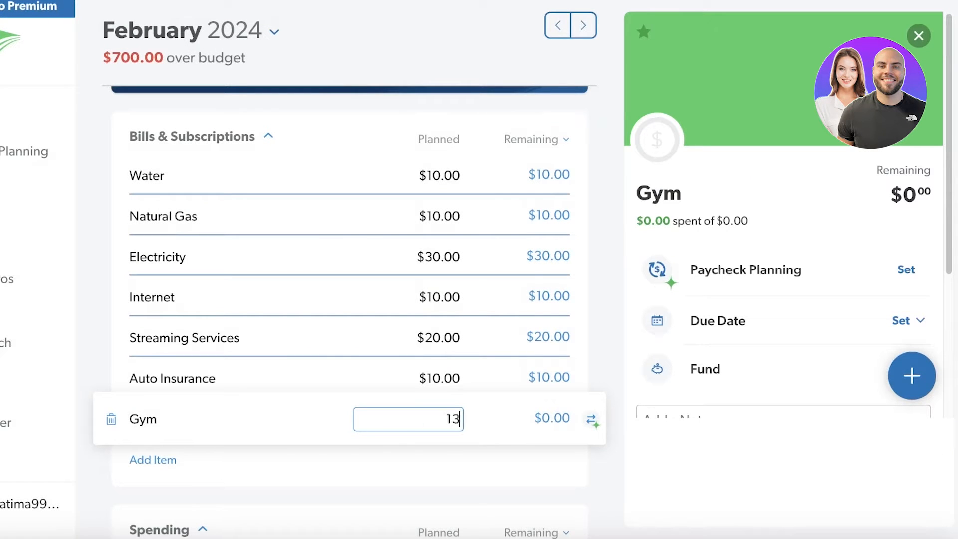
left_click(413, 495)
left_click(439, 216)
left_click_drag(460, 215, 427, 216)
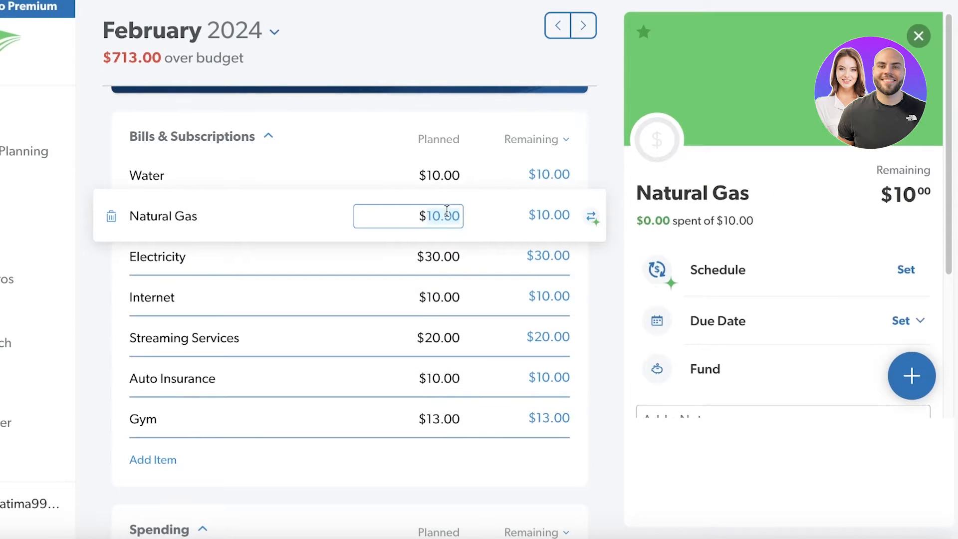
type("3")
Set the planned amounts of Water to $22 and Internet to $12 in Bills & Subscriptions
left_click(442, 175)
type("2")
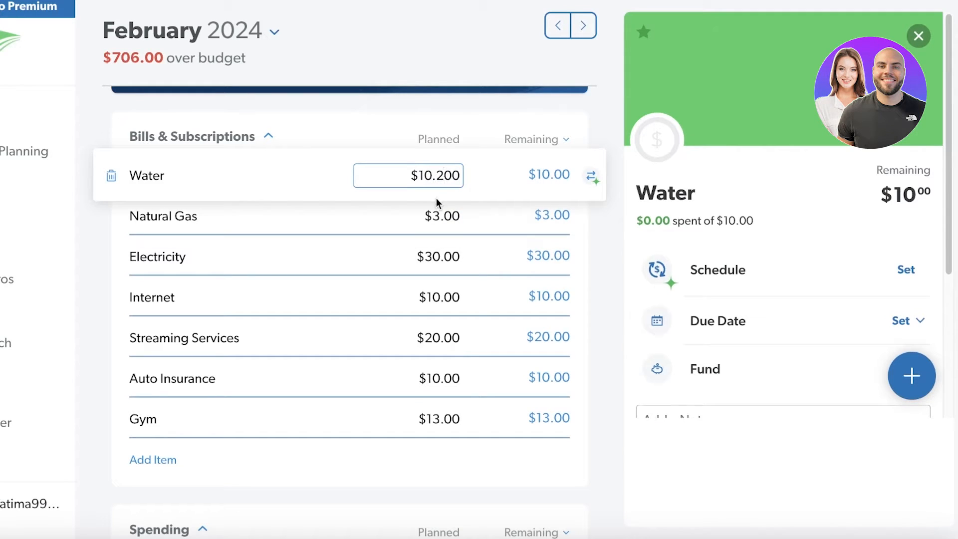
double_click(434, 175)
type("22")
double_click(434, 298)
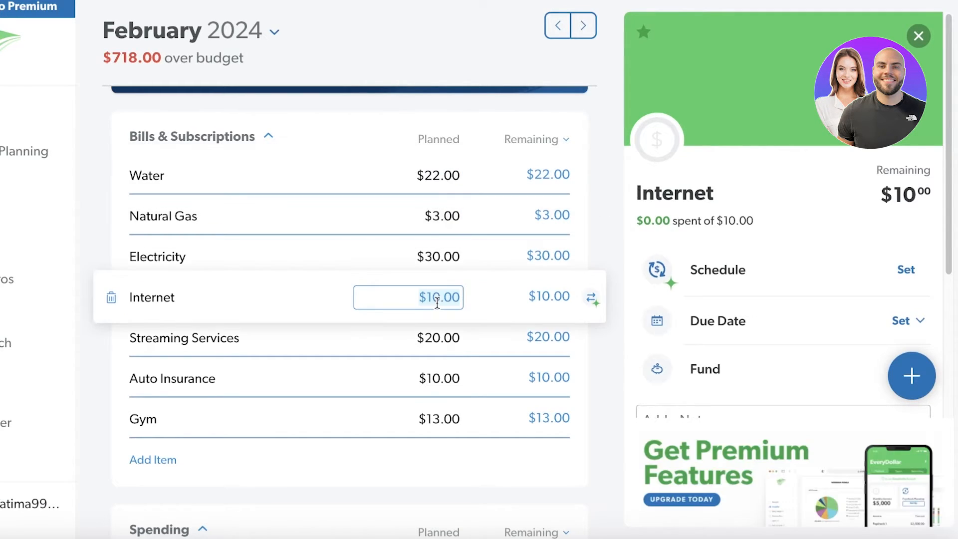
key("BackSpace")
type("12")
left_click(417, 509)
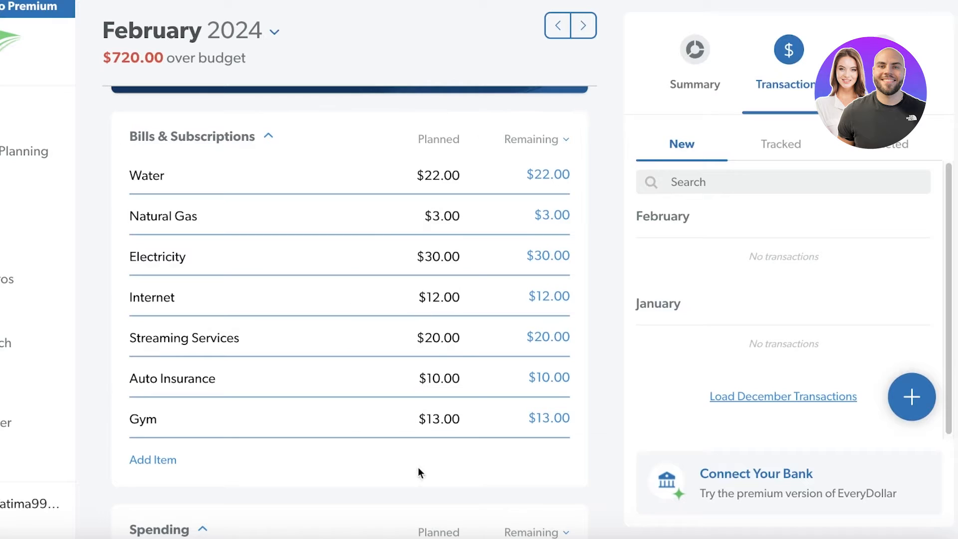
Collapse the Bills & Subscriptions group in the February 2024 budget
scroll(225, 346, "down", 8)
scroll(188, 225, "up", 10)
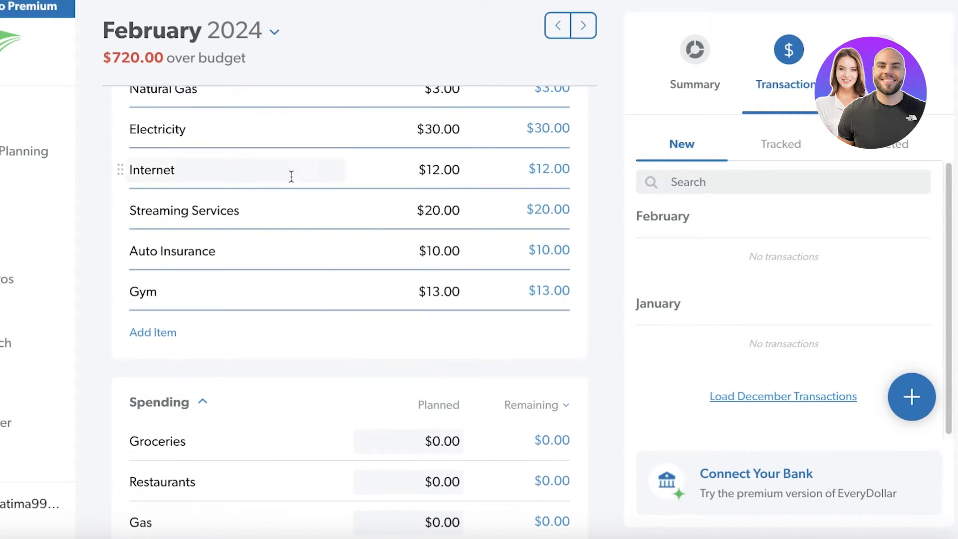
left_click(270, 194)
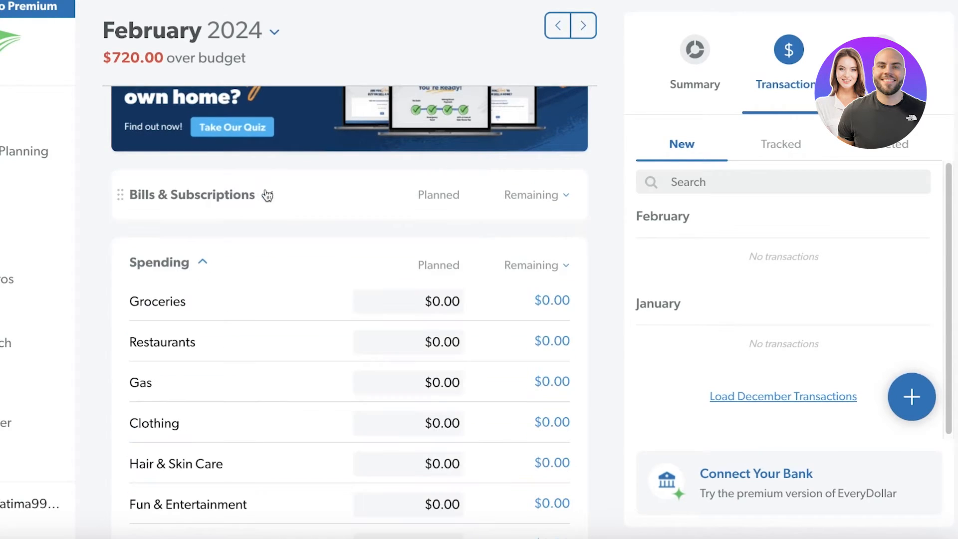
Review the over-budget amount for February and look through the budget groups from Income down to Debt
scroll(259, 216, "up", 10)
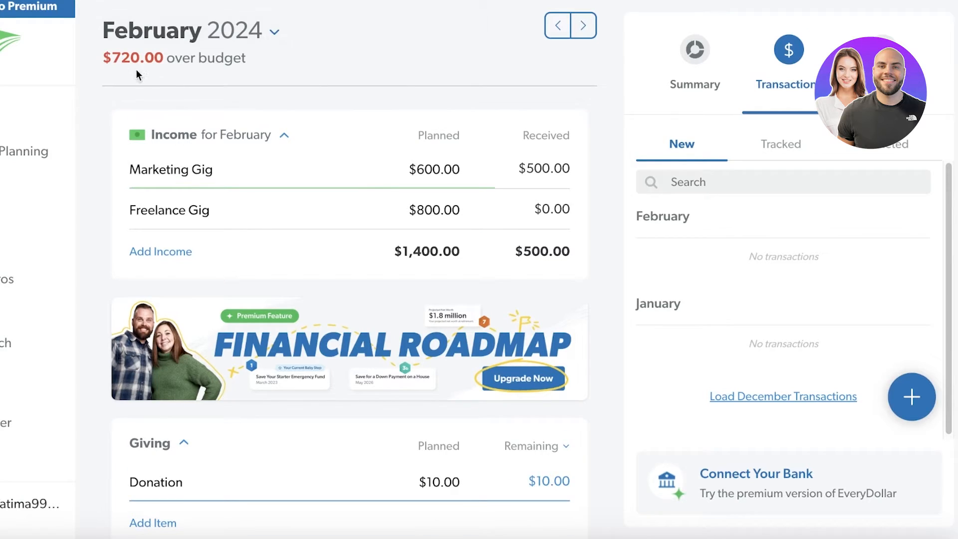
left_click_drag(108, 53, 246, 58)
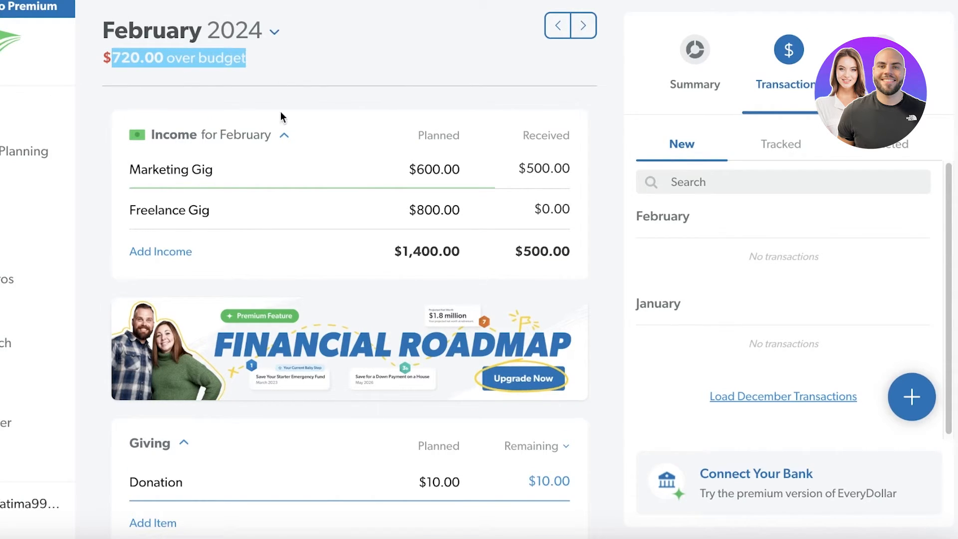
scroll(263, 227, "down", 7)
scroll(266, 314, "down", 9)
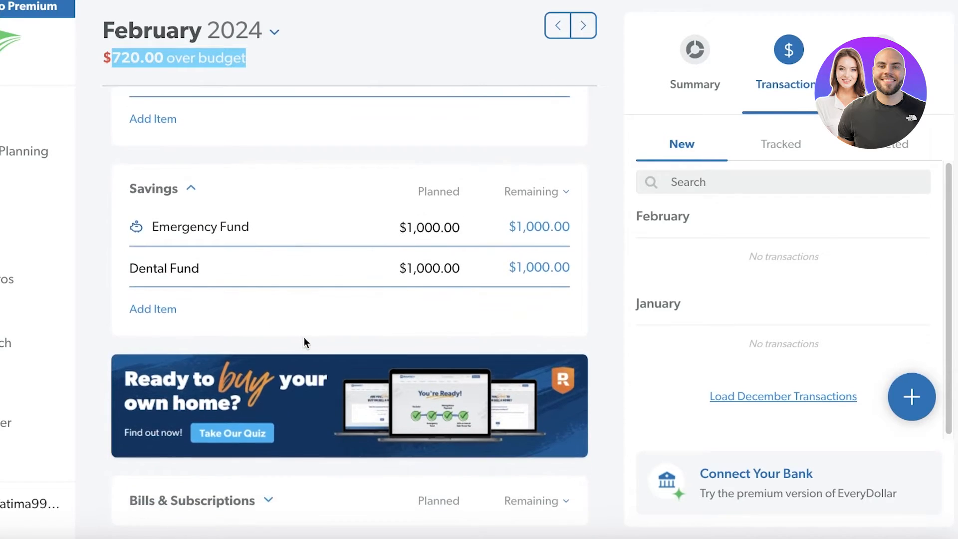
left_click(303, 337)
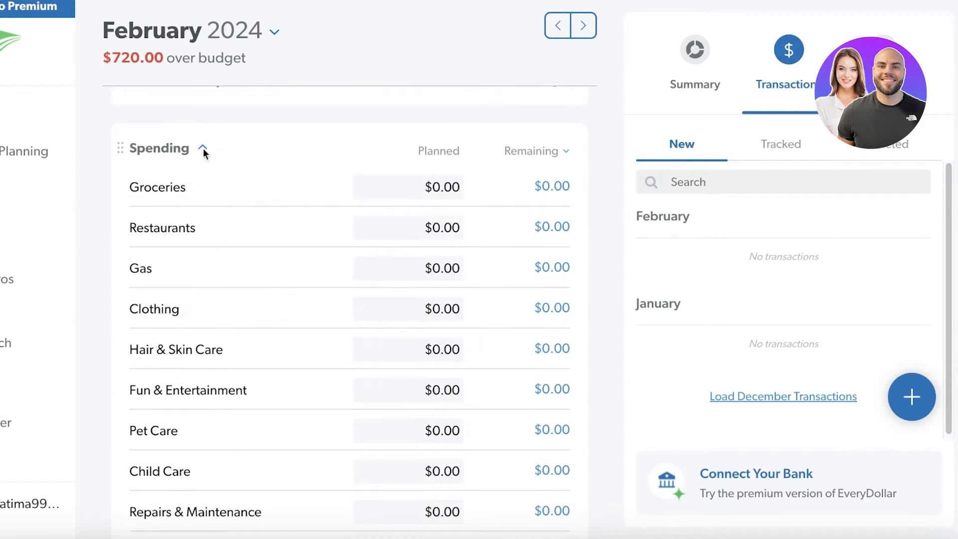
scroll(263, 160, "down", 10)
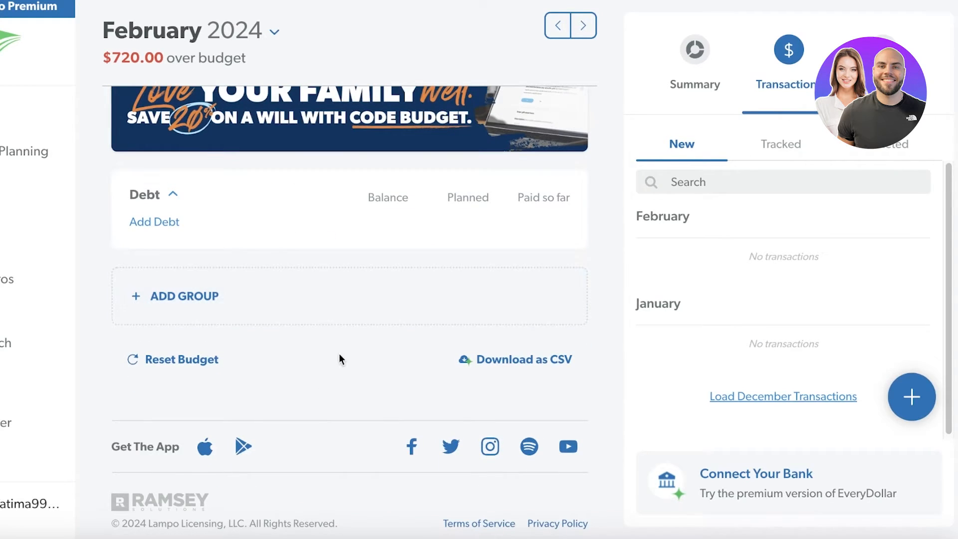
scroll(194, 369, "up", 10)
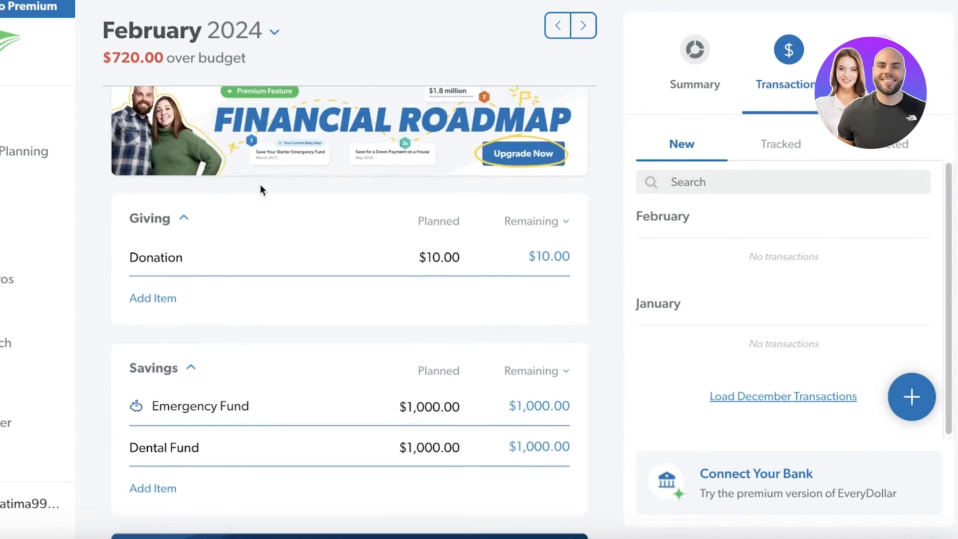
Open the schedule option of the Freelance Gig income item and dismiss the paycheck planning upgrade offer
left_click(559, 209)
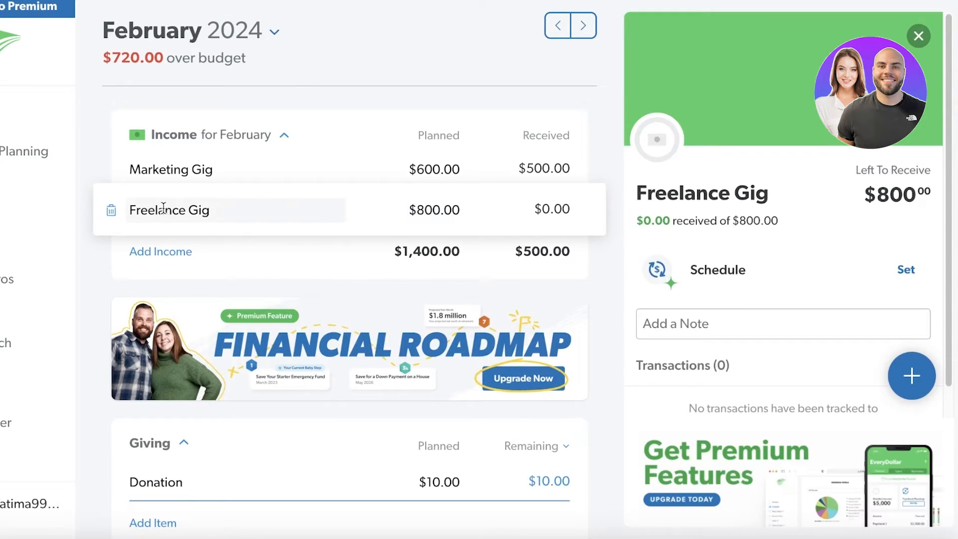
scroll(818, 239, "down", 1)
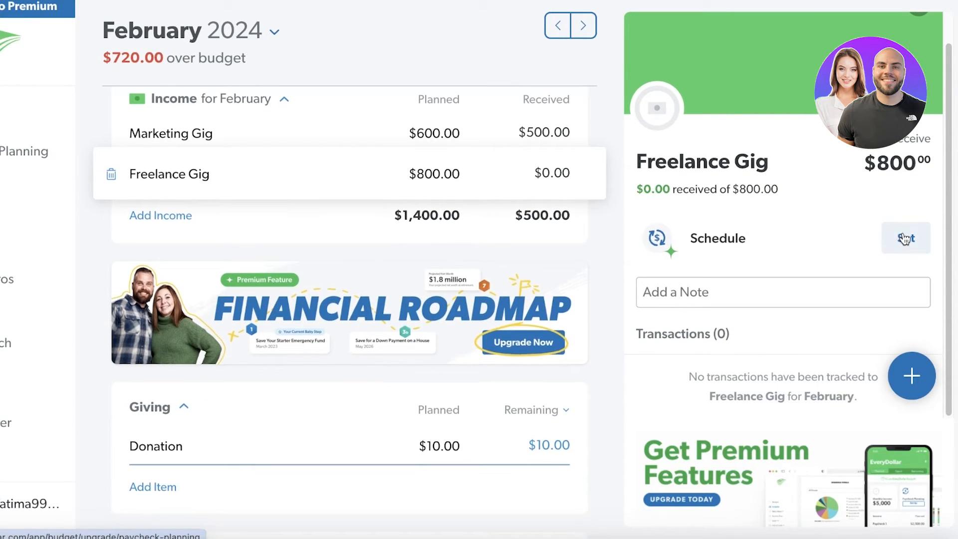
left_click(906, 238)
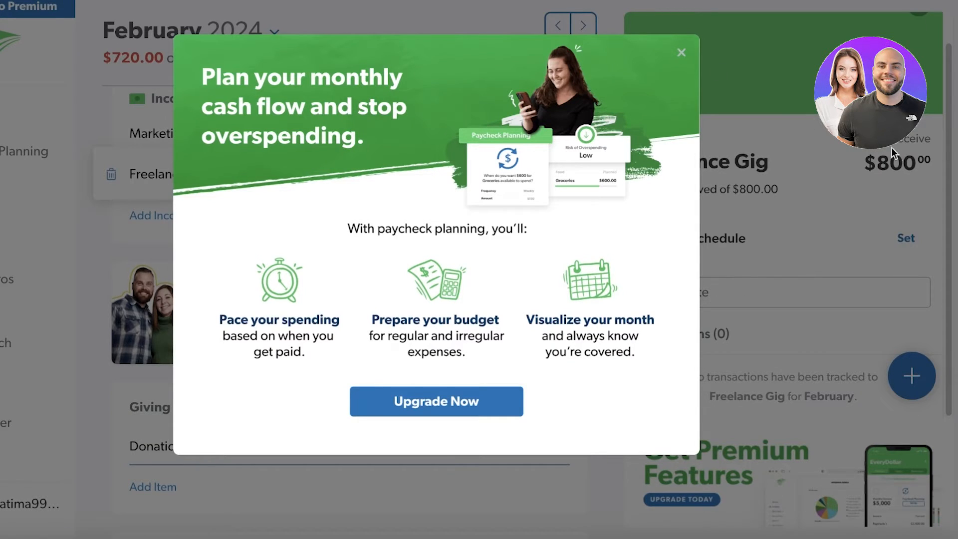
left_click(681, 52)
Add a $500 expense transaction dated 02/09/24 with no merchant or budget item
scroll(459, 255, "down", 20)
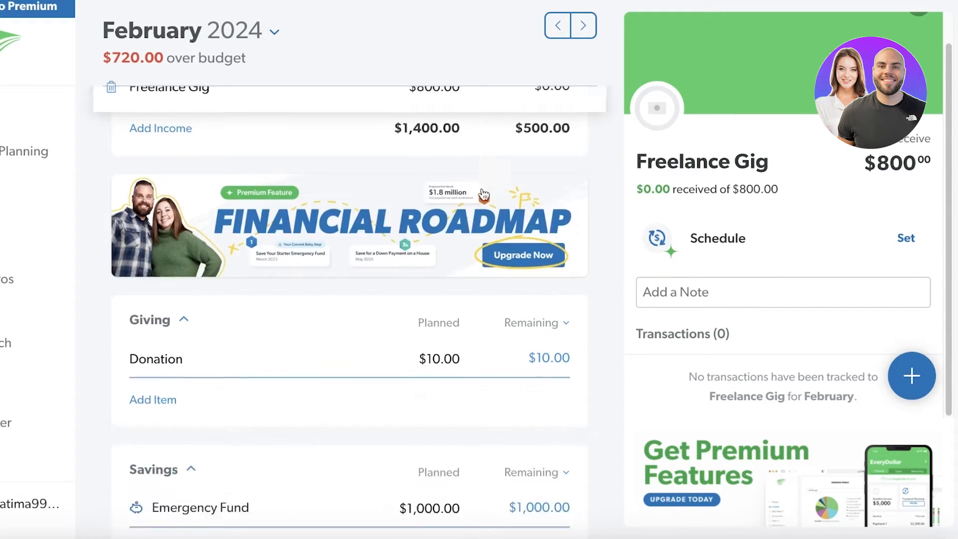
left_click(912, 375)
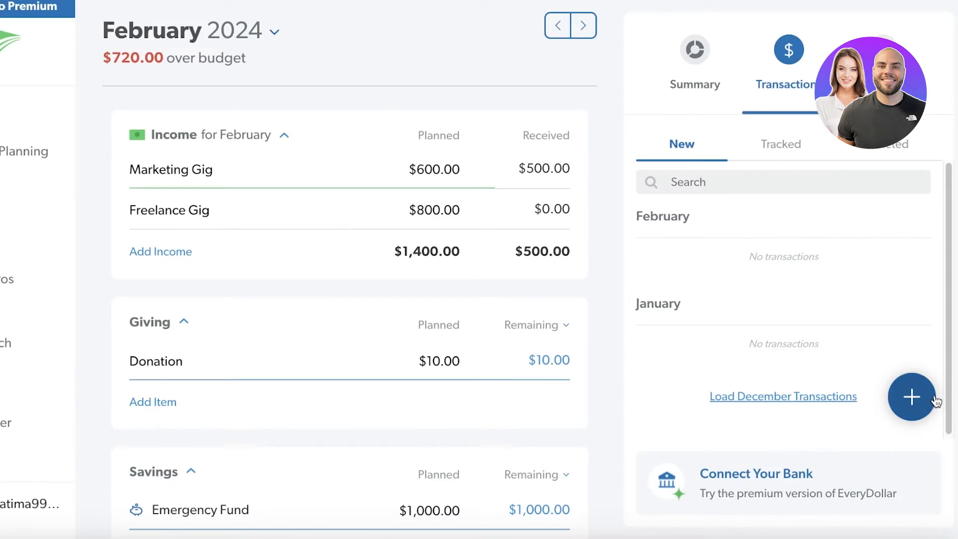
left_click(932, 400)
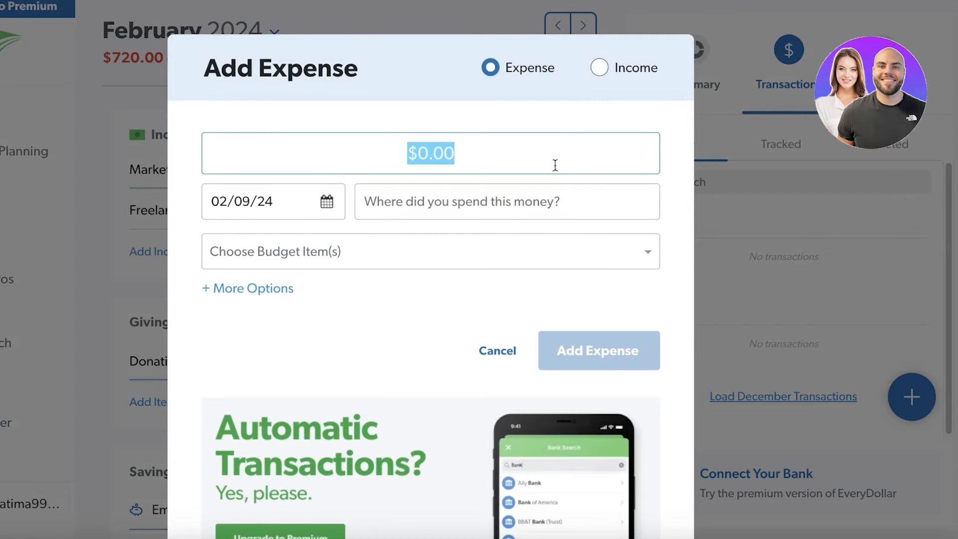
type("500")
left_click(601, 353)
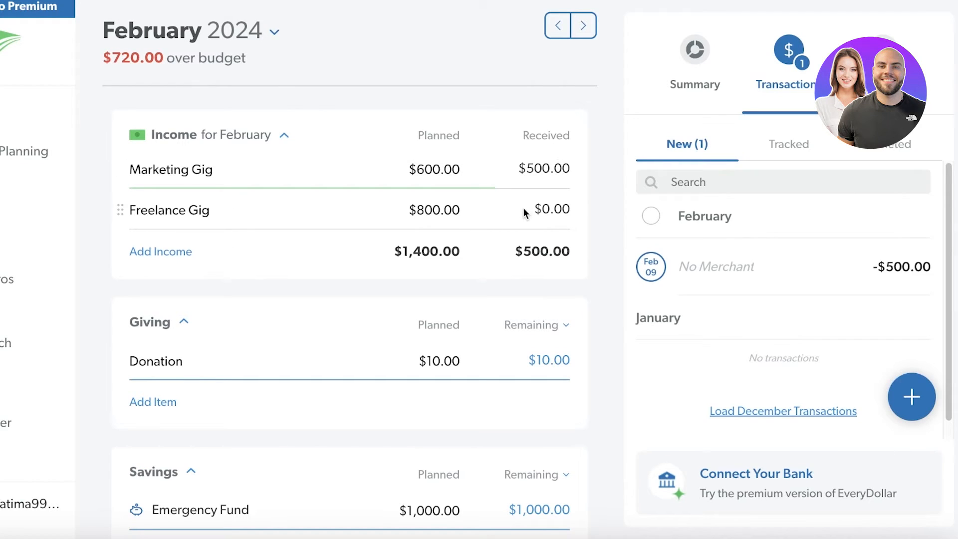
Track $800 of received income for the Freelance Gig item, dated 02/09/24
left_click(523, 208)
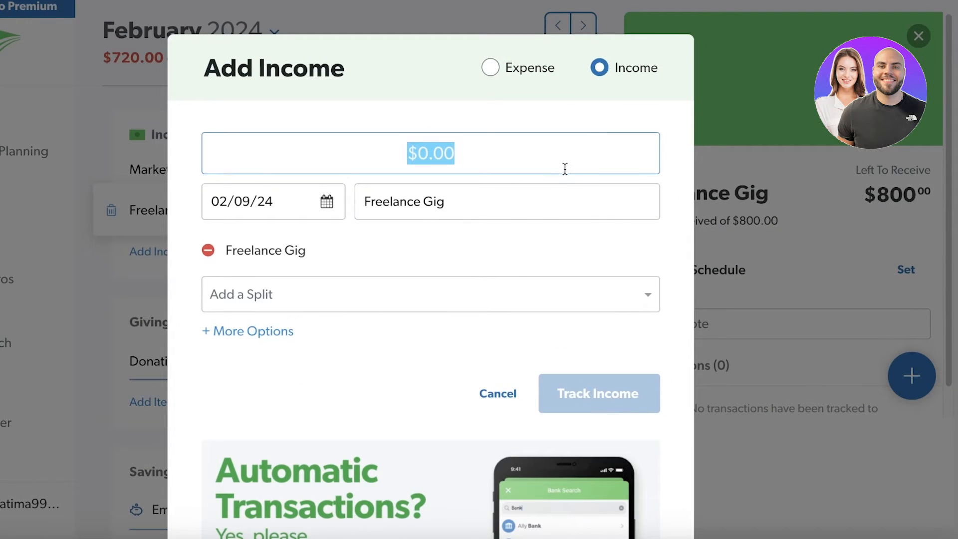
type("800")
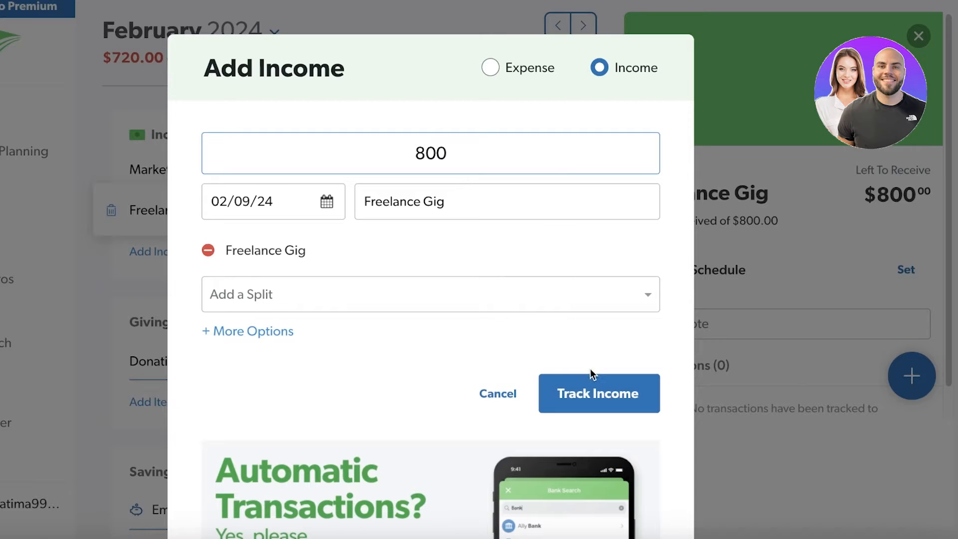
left_click(618, 394)
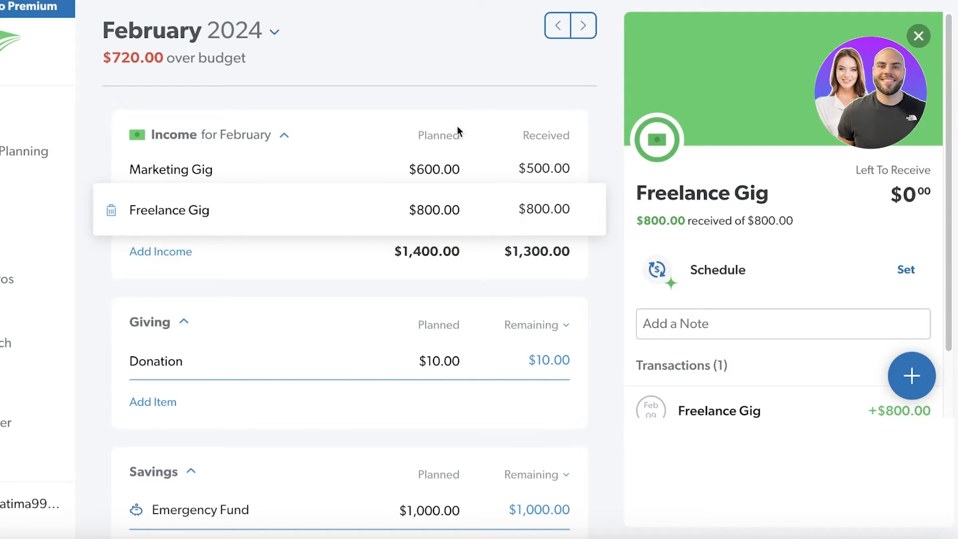
scroll(349, 249, "down", 2)
scroll(389, 180, "down", 10)
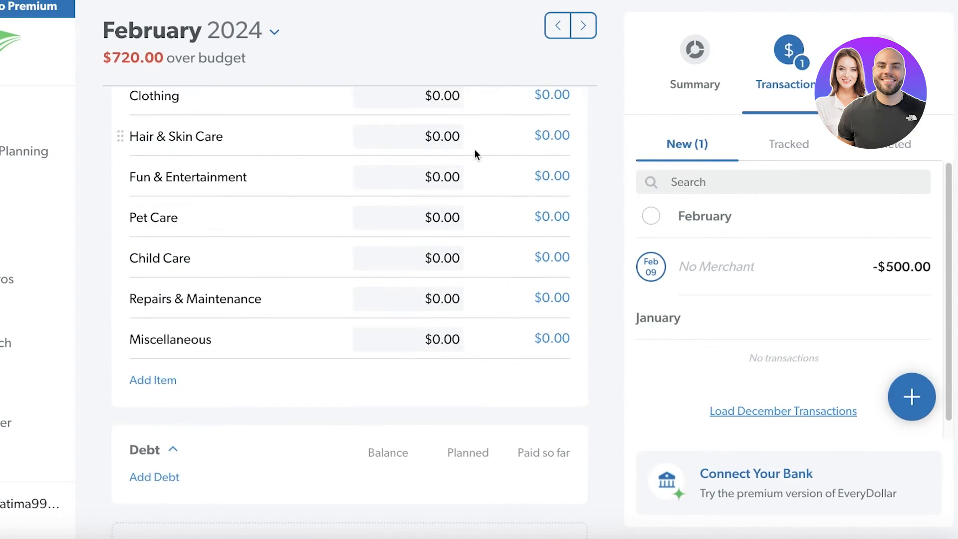
Compare the planned, spent and remaining amounts of the budget groups in the February summary
scroll(474, 154, "down", 5)
left_click(716, 55)
left_click(779, 54)
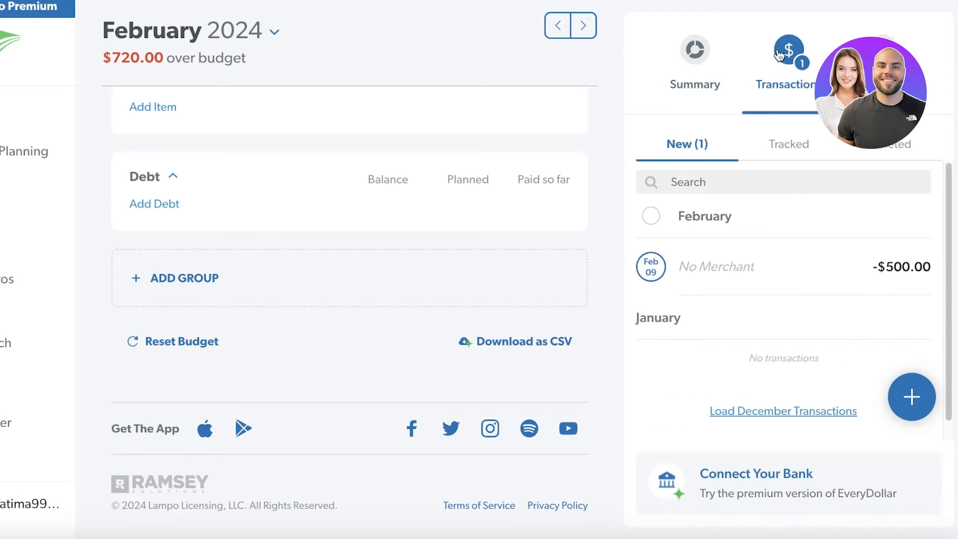
left_click(698, 56)
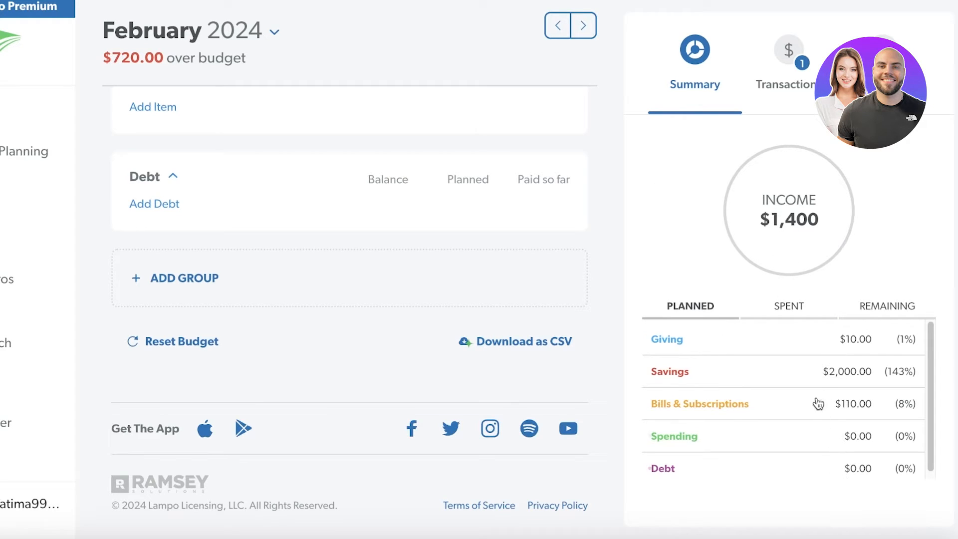
left_click(782, 313)
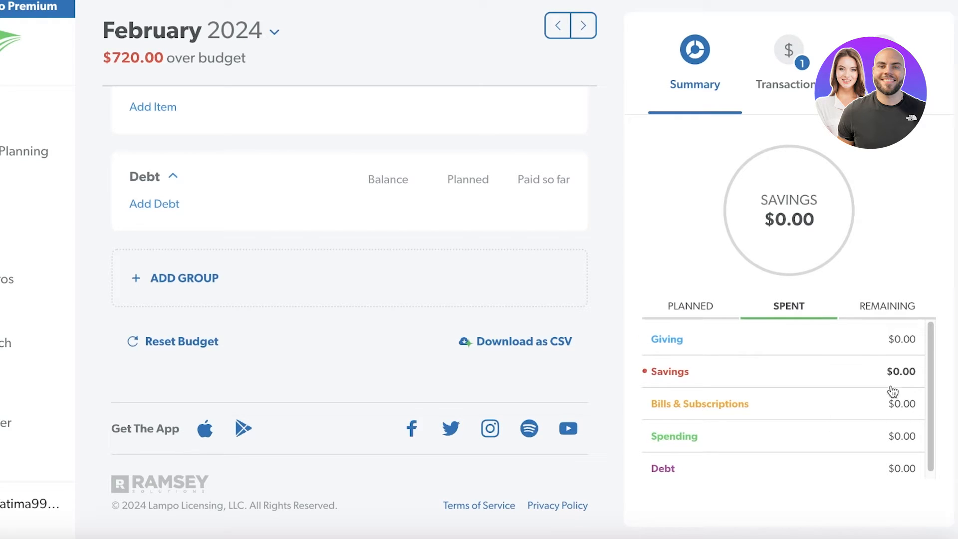
left_click(877, 304)
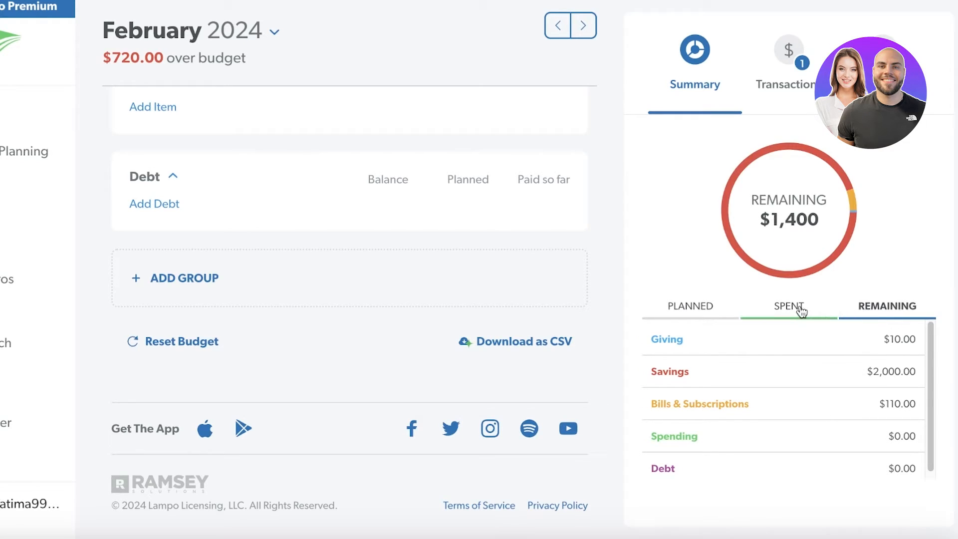
left_click(691, 312)
Collapse the Spending group in the February budget and return to the Income group
scroll(459, 217, "up", 4)
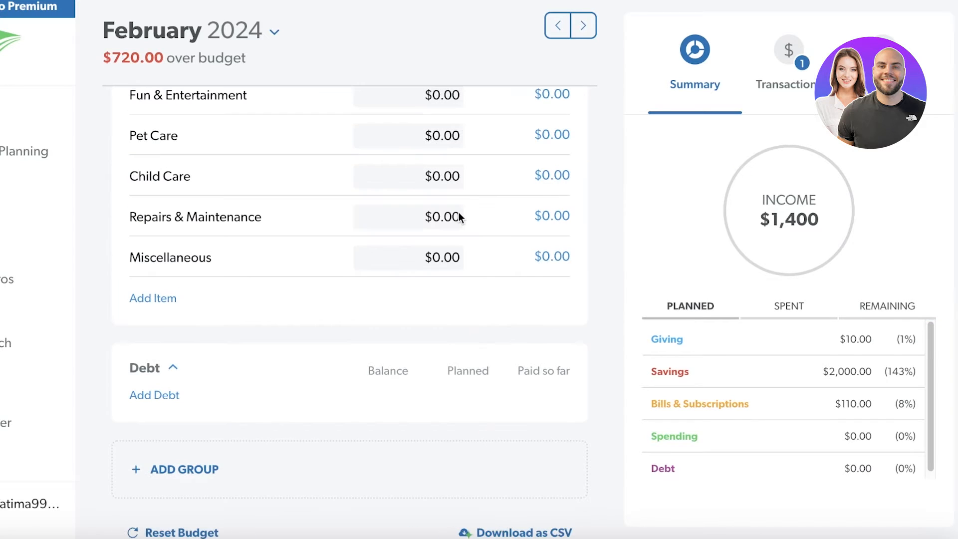
scroll(528, 271, "up", 10)
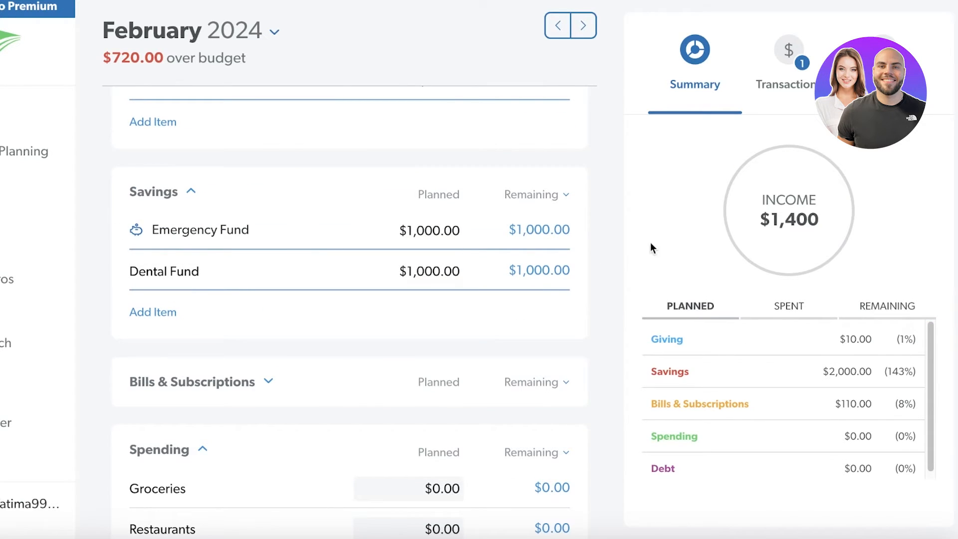
scroll(567, 245, "down", 3)
scroll(566, 245, "down", 2)
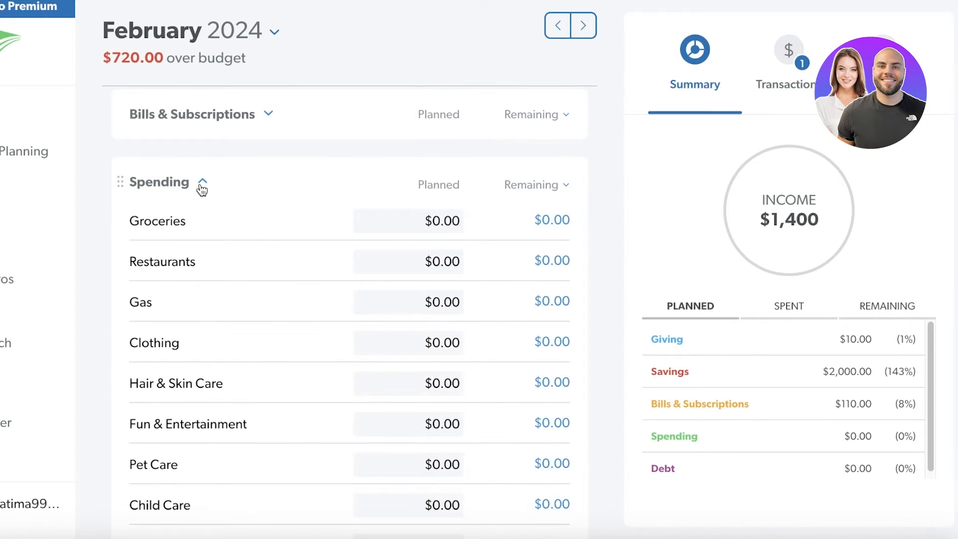
left_click(202, 183)
scroll(359, 248, "up", 5)
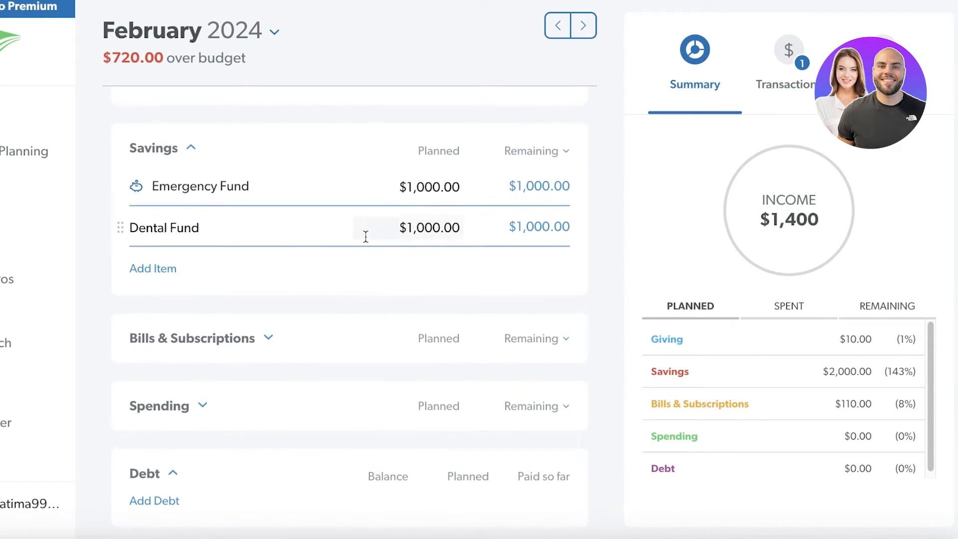
scroll(366, 236, "up", 6)
scroll(367, 236, "down", 2)
scroll(553, 245, "up", 2)
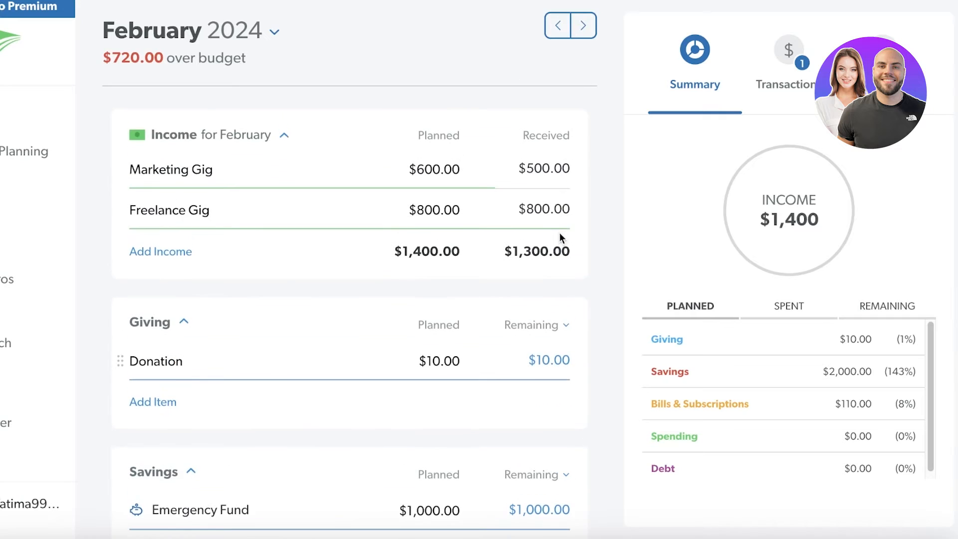
scroll(559, 233, "down", 7)
left_click(166, 313)
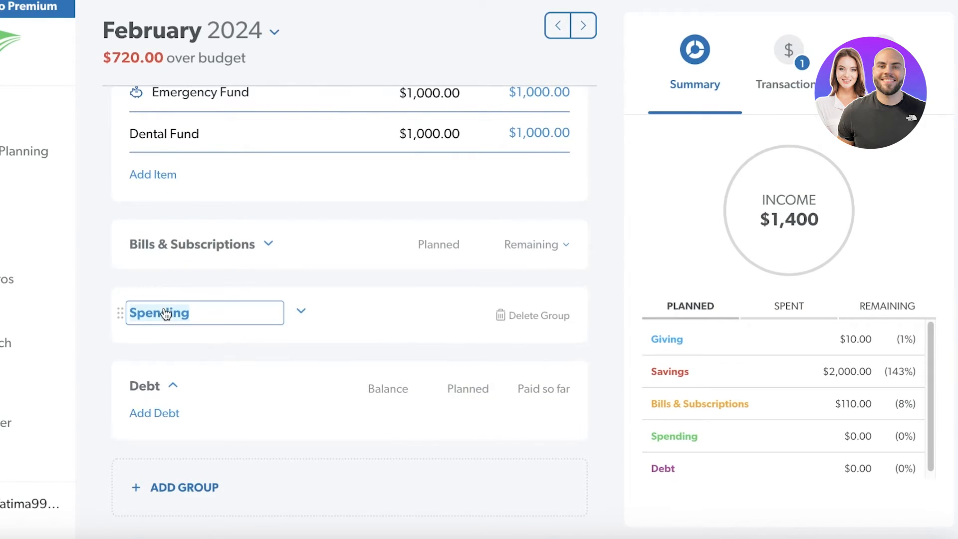
left_click(219, 255)
left_click(248, 247)
left_click(329, 234)
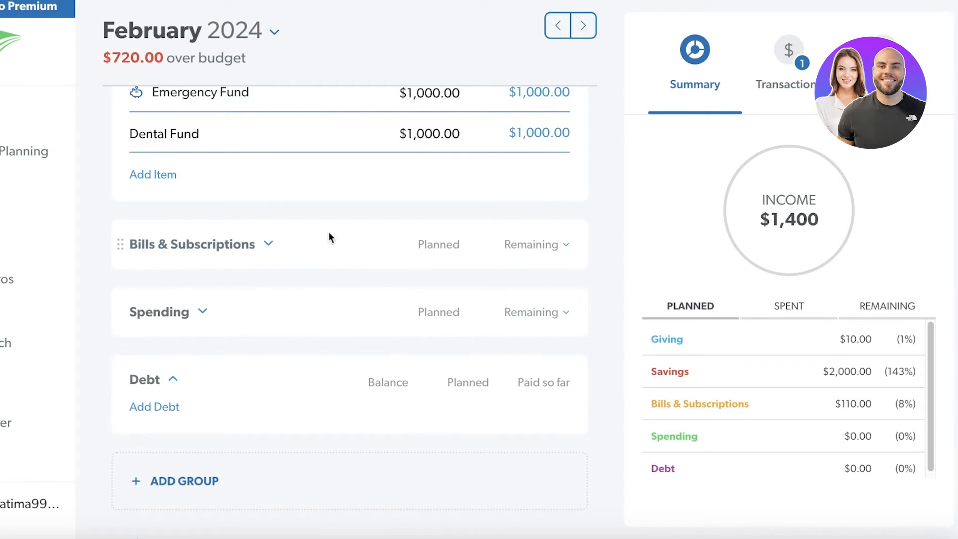
Expand the Bills & Subscriptions group and switch its amounts from Remaining to Spent and back to Remaining
left_click(268, 244)
left_click(549, 282)
left_click(549, 282)
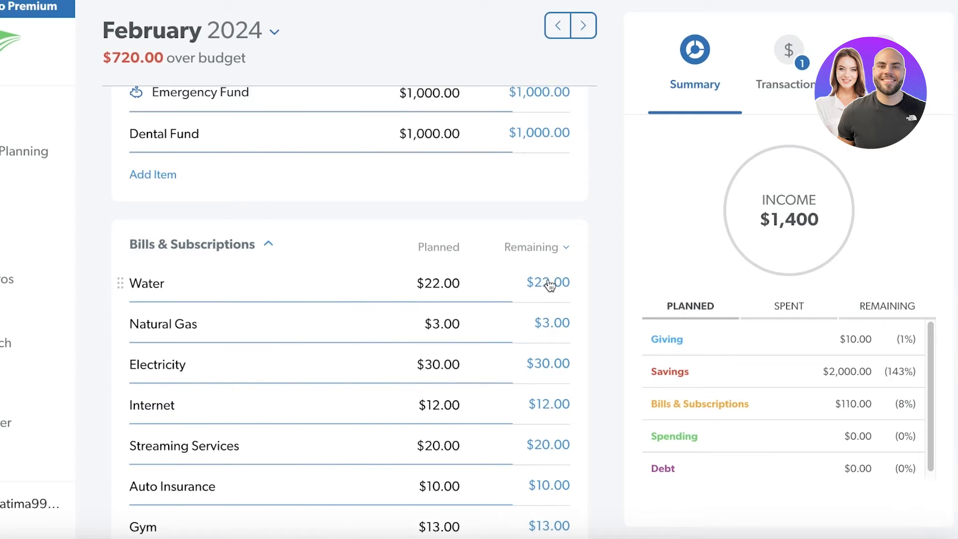
left_click(566, 248)
left_click(523, 293)
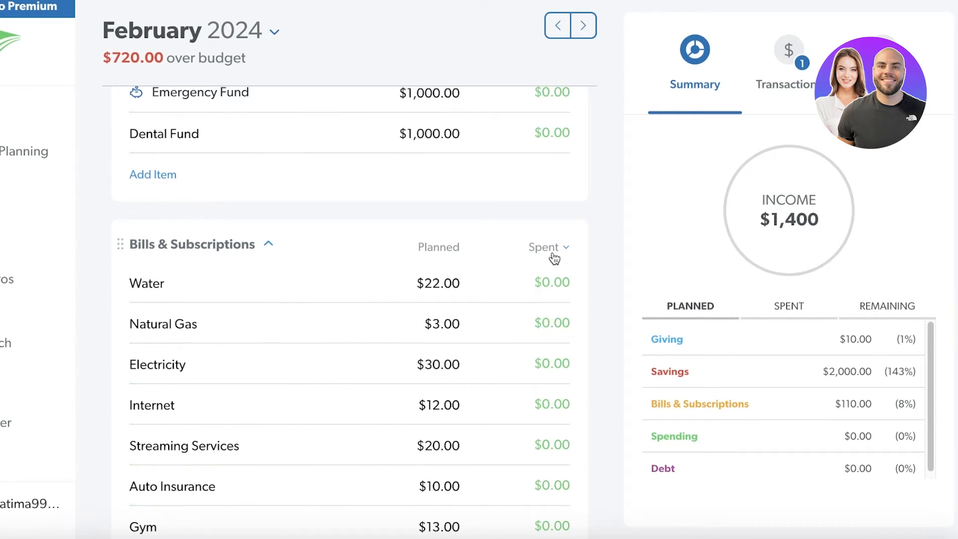
left_click(554, 254)
left_click(524, 271)
left_click(551, 284)
left_click(551, 284)
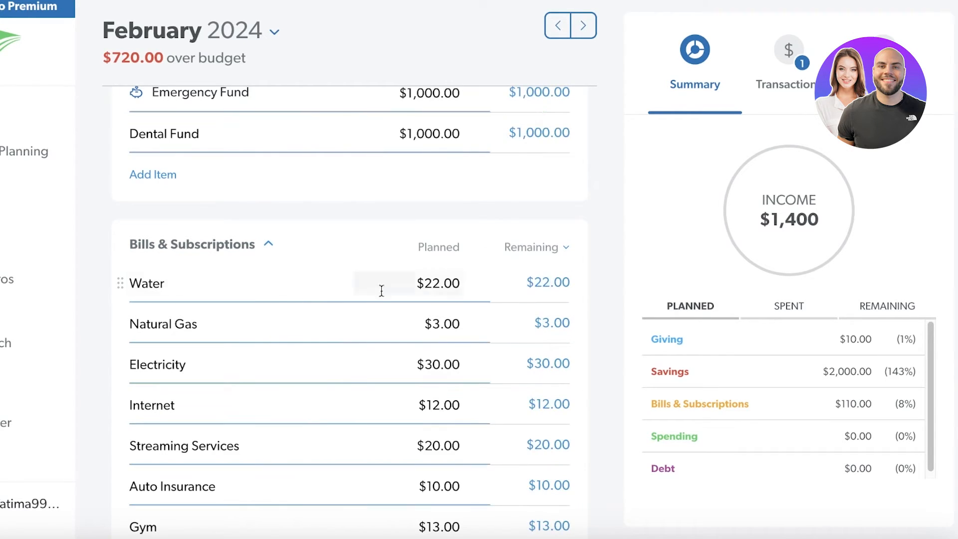
View the details of the Water bill and close them again
left_click(267, 289)
left_click(118, 265)
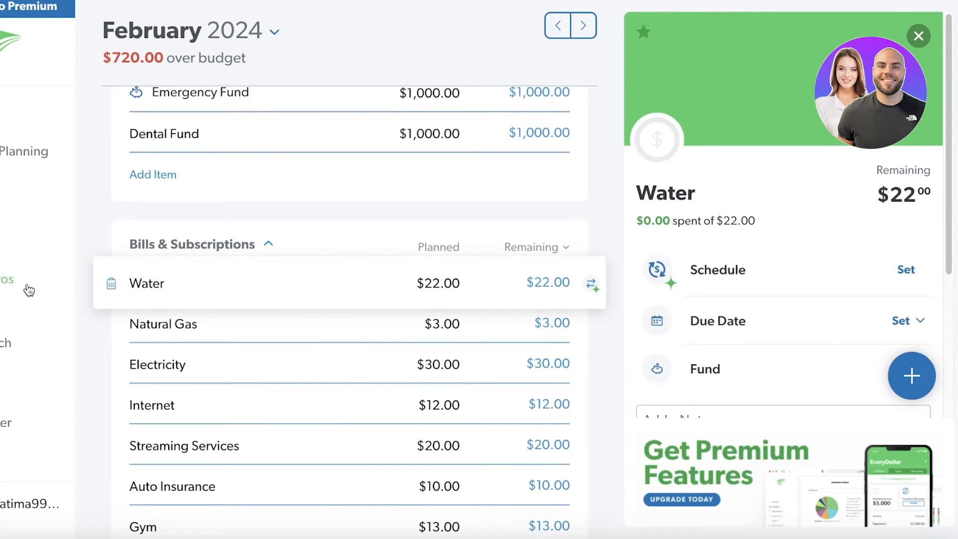
scroll(177, 346, "down", 3)
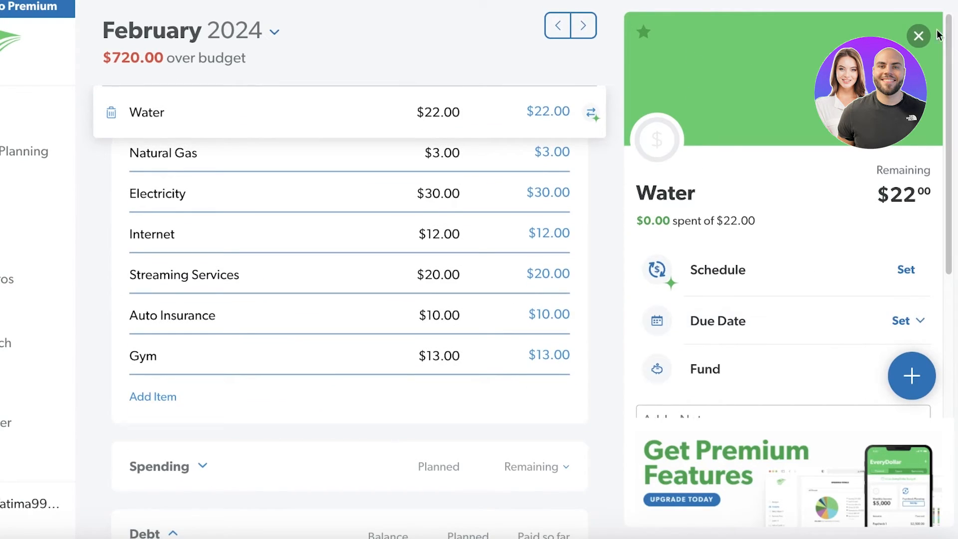
left_click(918, 35)
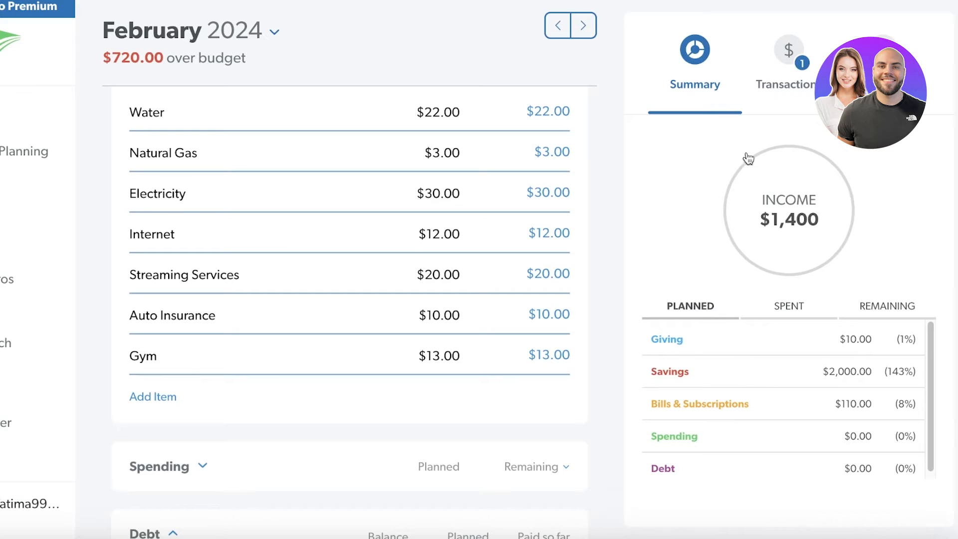
Check the remaining amount per budget group in the summary, including the Savings share of the chart
left_click(844, 311)
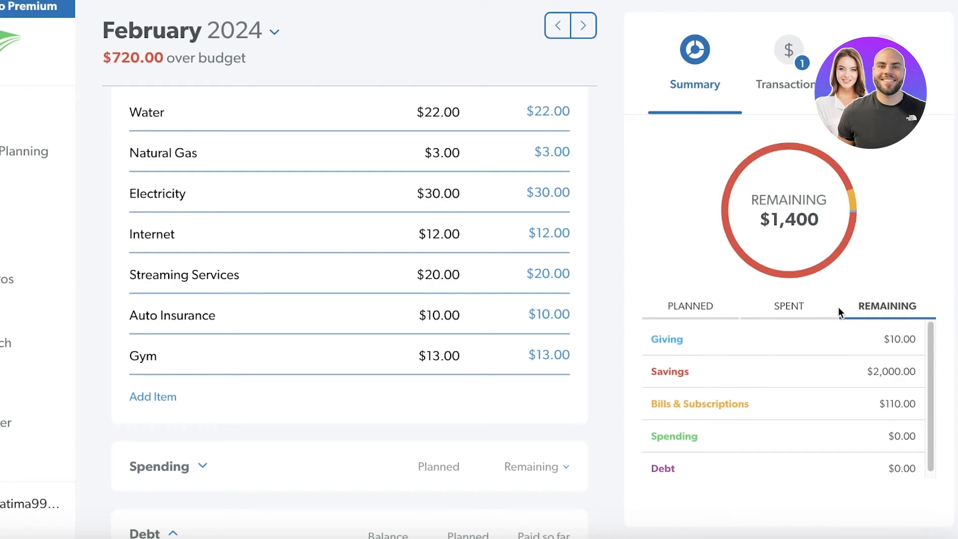
mouse_move(787, 157)
scroll(786, 157, "down", 1)
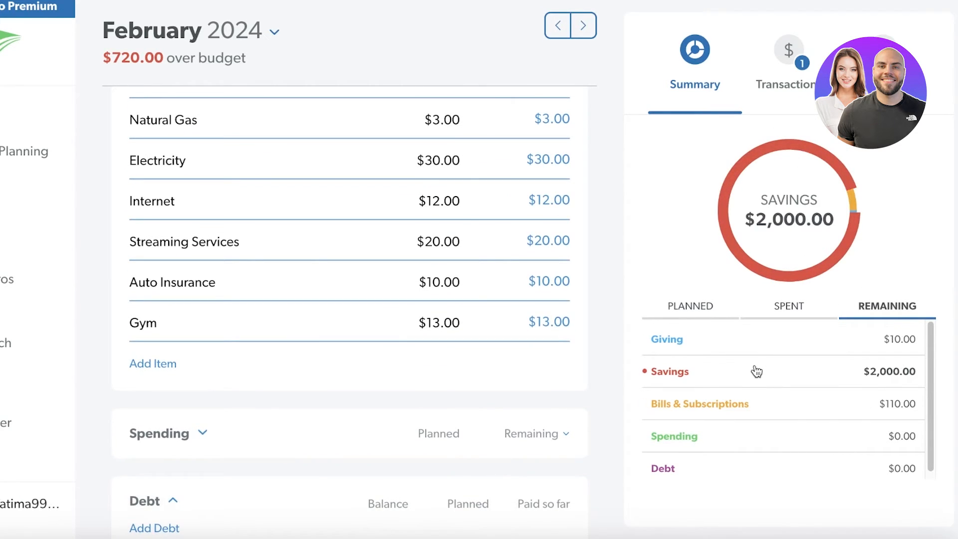
View the reset options for the February budget and cancel without resetting
scroll(586, 296, "down", 5)
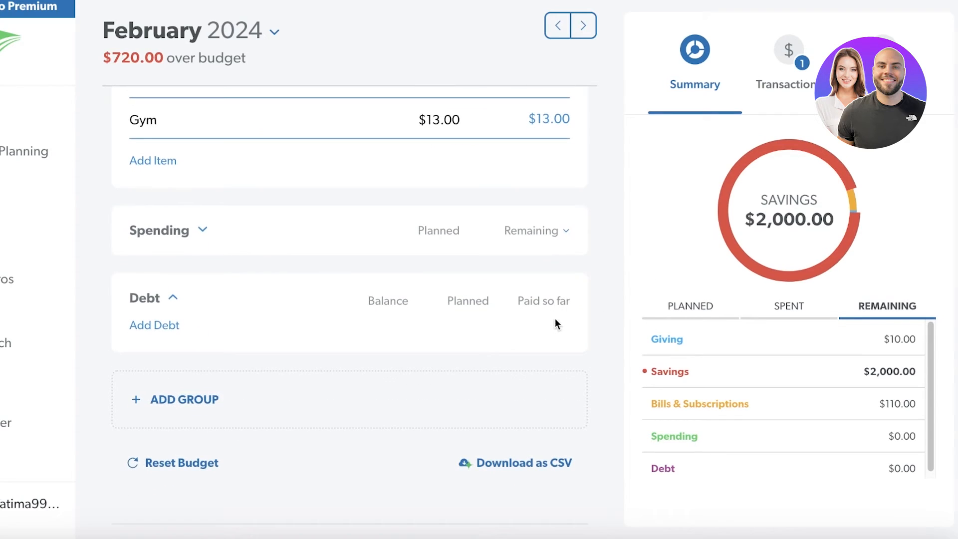
scroll(554, 319, "down", 3)
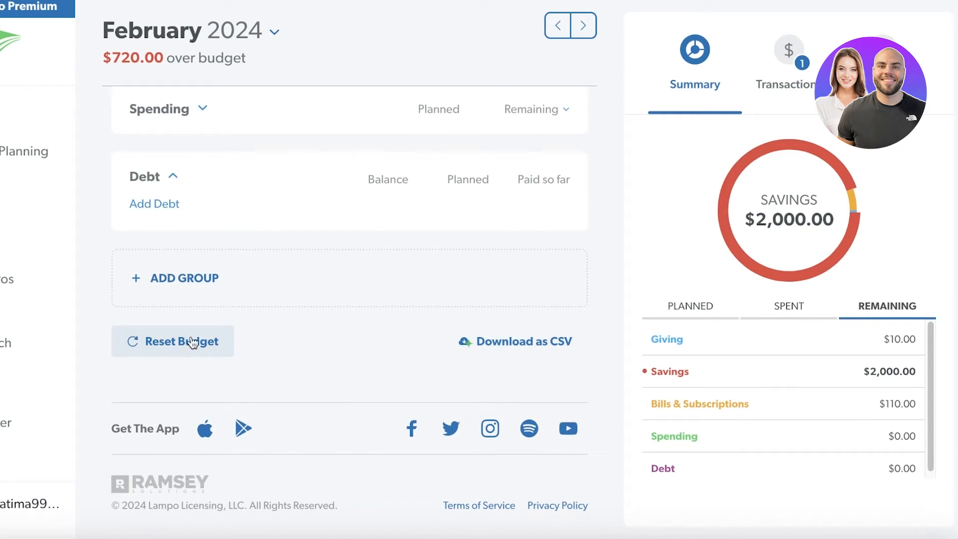
left_click(153, 346)
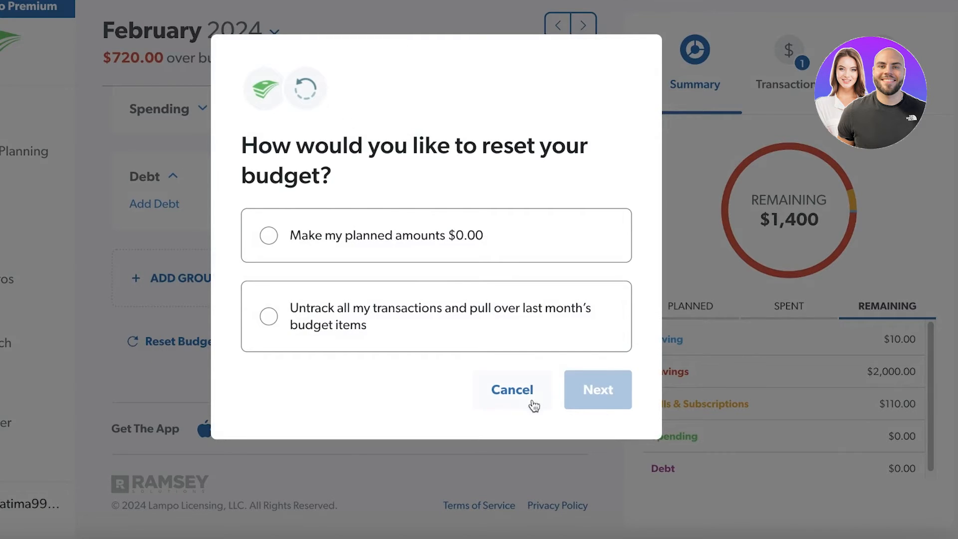
left_click(514, 388)
Collapse the Income group and show the list of tracked transactions
scroll(303, 240, "up", 5)
scroll(303, 241, "up", 10)
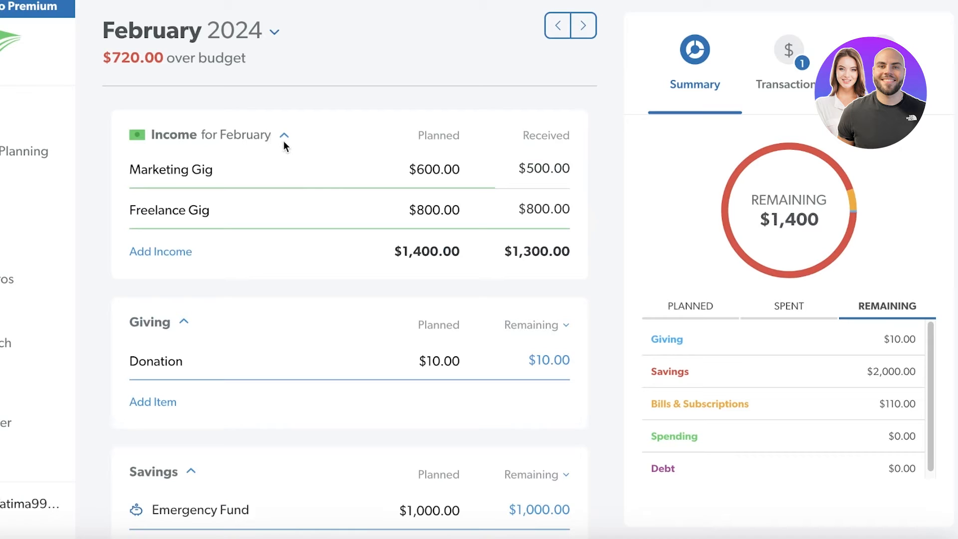
left_click(283, 139)
left_click(776, 66)
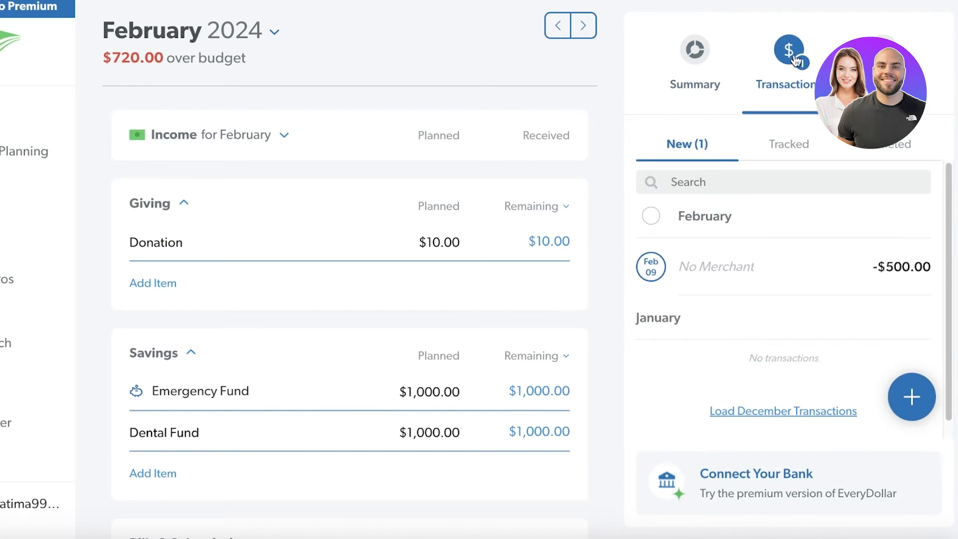
left_click(791, 160)
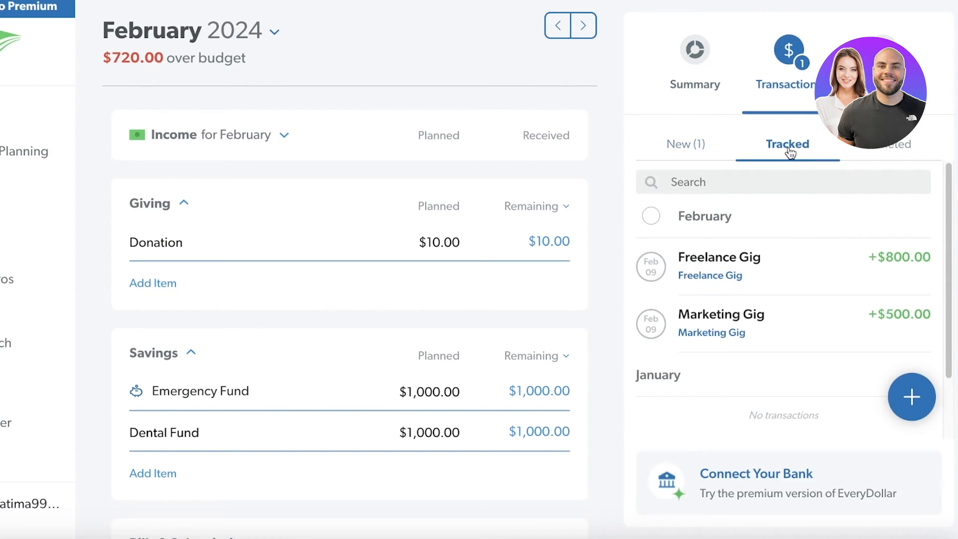
Start a new expense transaction and assign it to the Water budget item
left_click(907, 417)
left_click(599, 67)
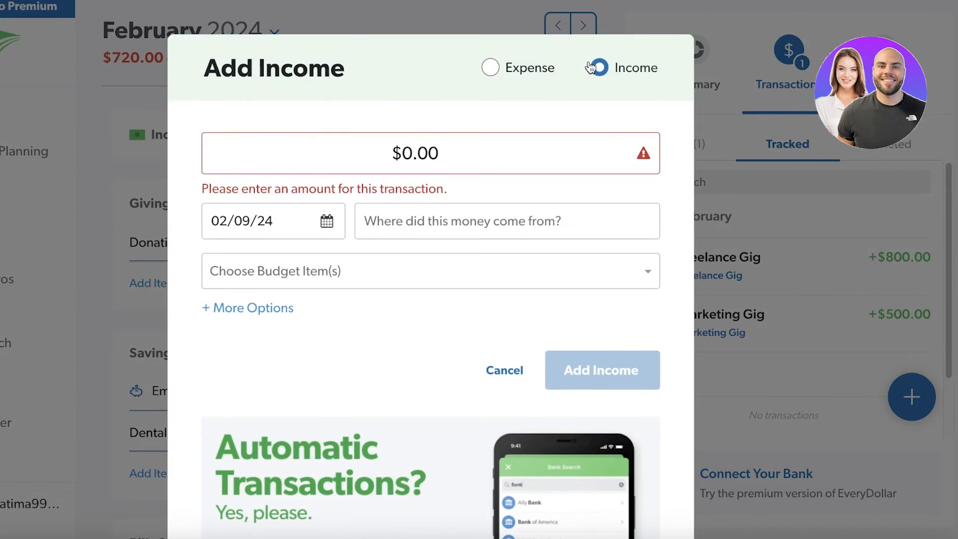
left_click(539, 70)
left_click(402, 281)
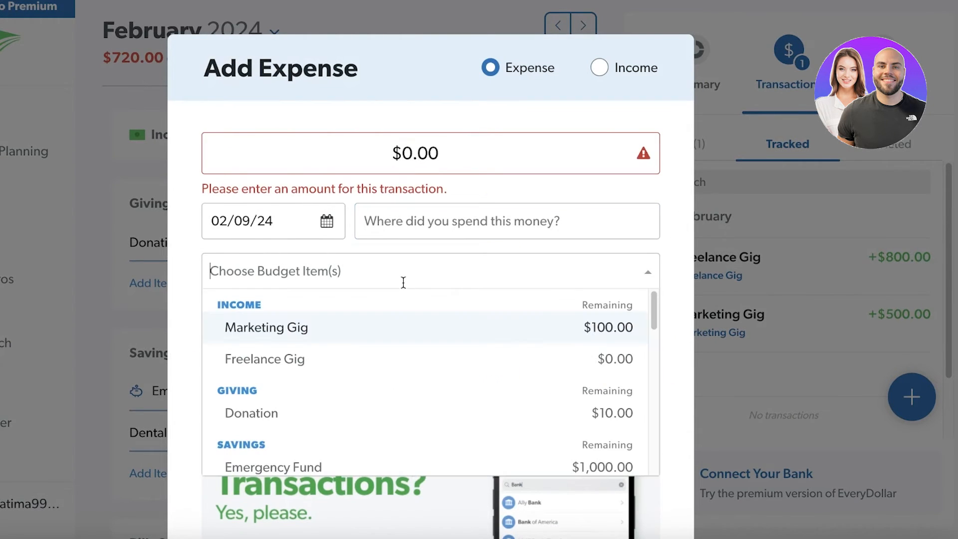
scroll(359, 353, "down", 3)
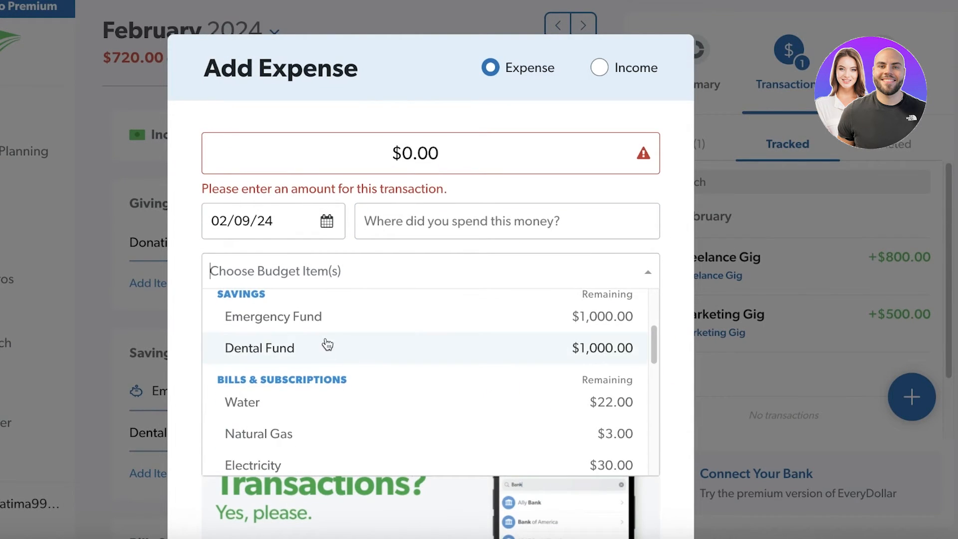
left_click(304, 400)
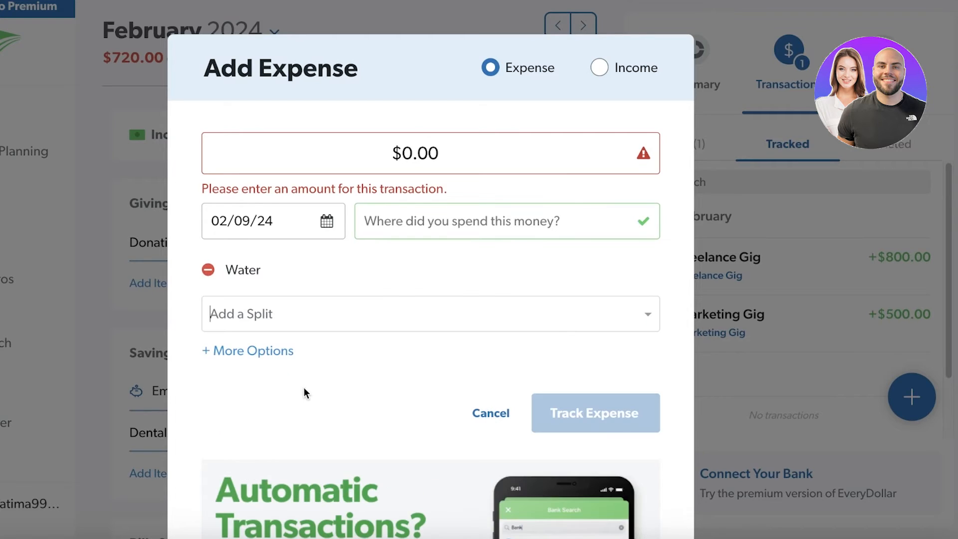
Split the expense further across the Electricity and Natural Gas budget items
left_click(387, 312)
scroll(417, 418, "down", 3)
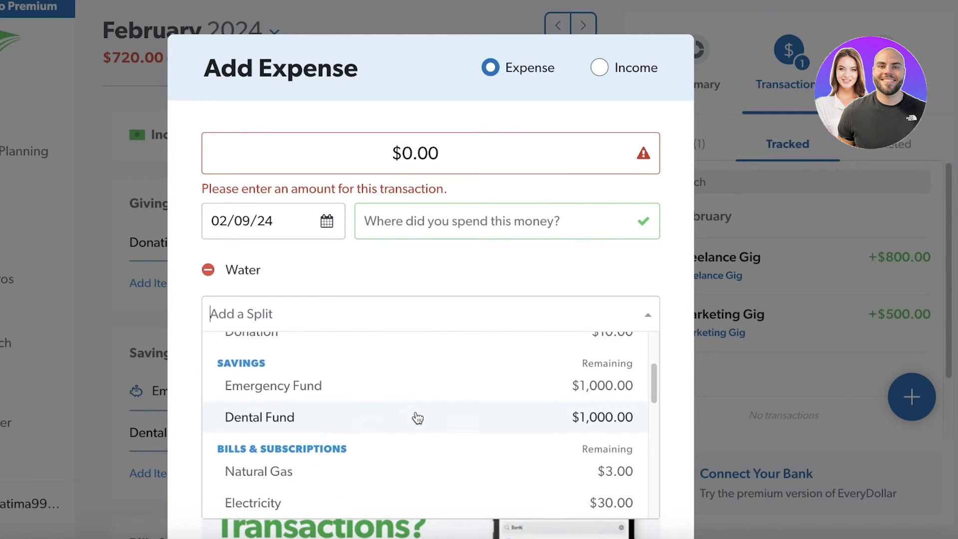
scroll(372, 458, "down", 2)
left_click(366, 468)
left_click(398, 370)
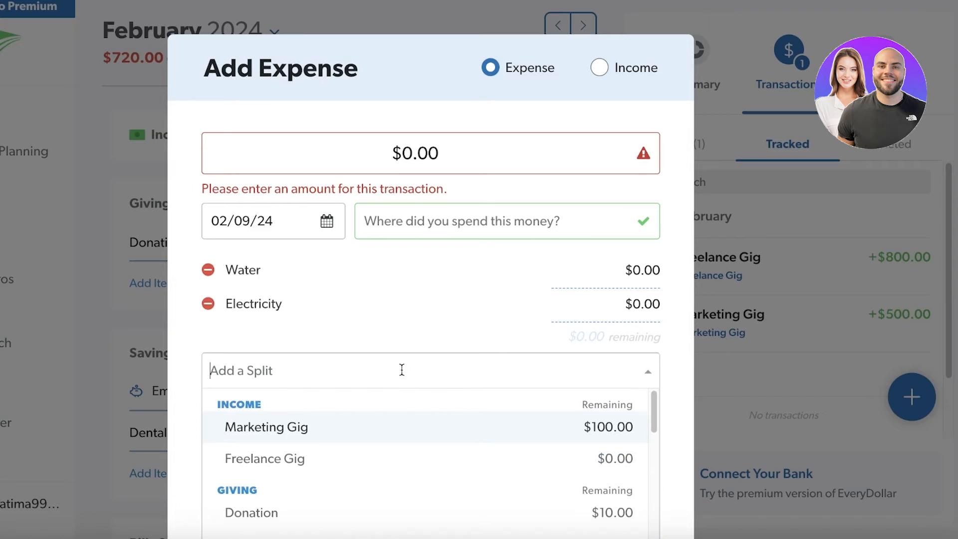
scroll(359, 456, "down", 5)
left_click(359, 444)
left_click(353, 406)
scroll(353, 413, "down", 3)
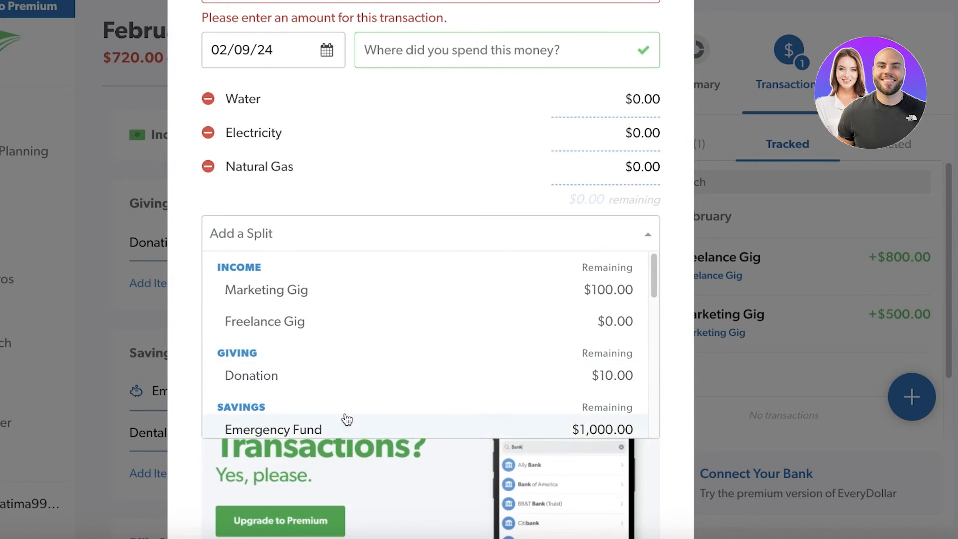
left_click(329, 318)
left_click(336, 264)
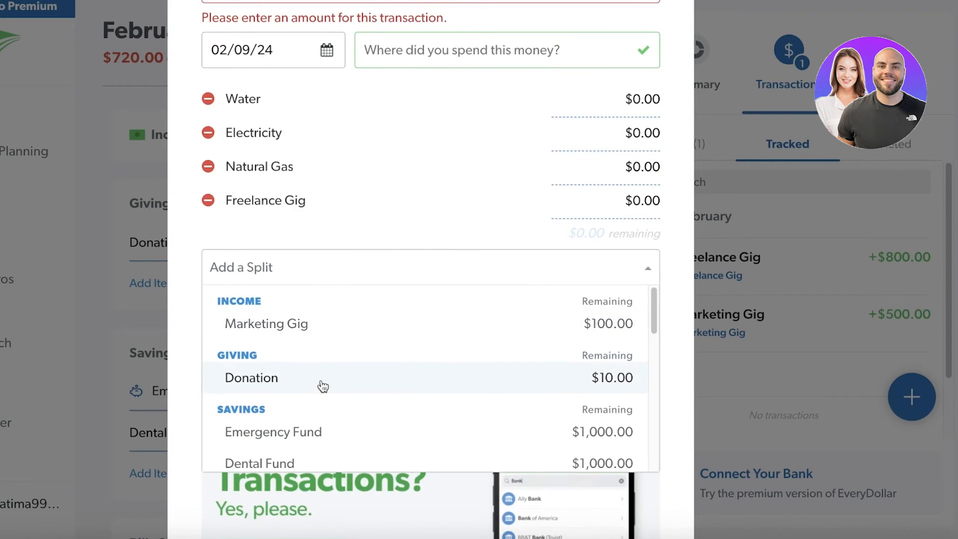
left_click(208, 200)
Add Donation and Emergency Fund as further splits of the expense
left_click(238, 233)
left_click(278, 393)
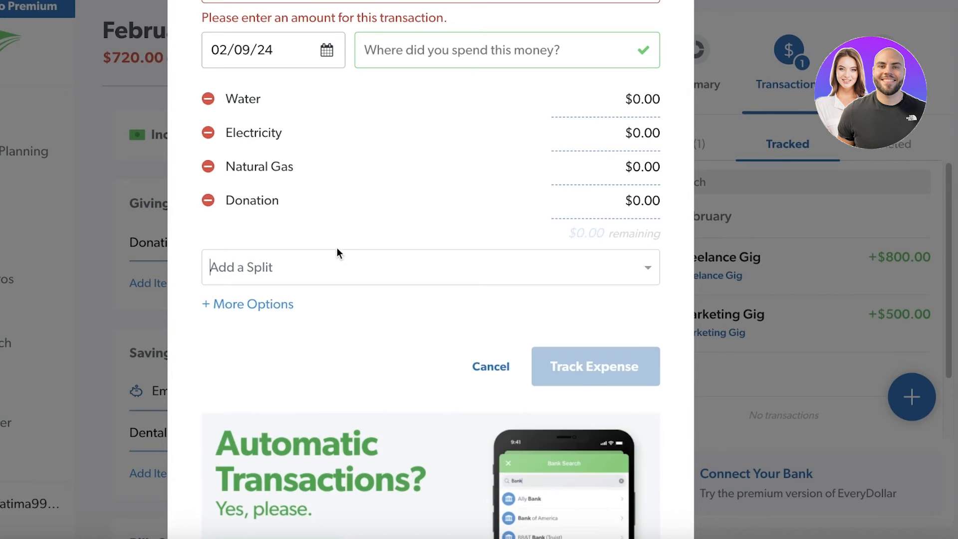
left_click(333, 264)
scroll(317, 389, "down", 1)
left_click(316, 387)
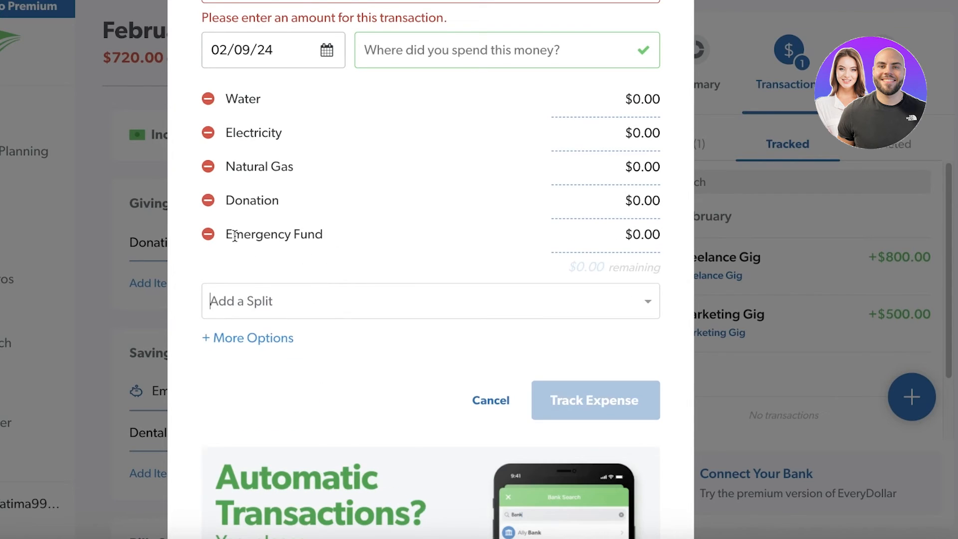
Set the total amount of the split expense to $500
scroll(491, 381, "up", 1)
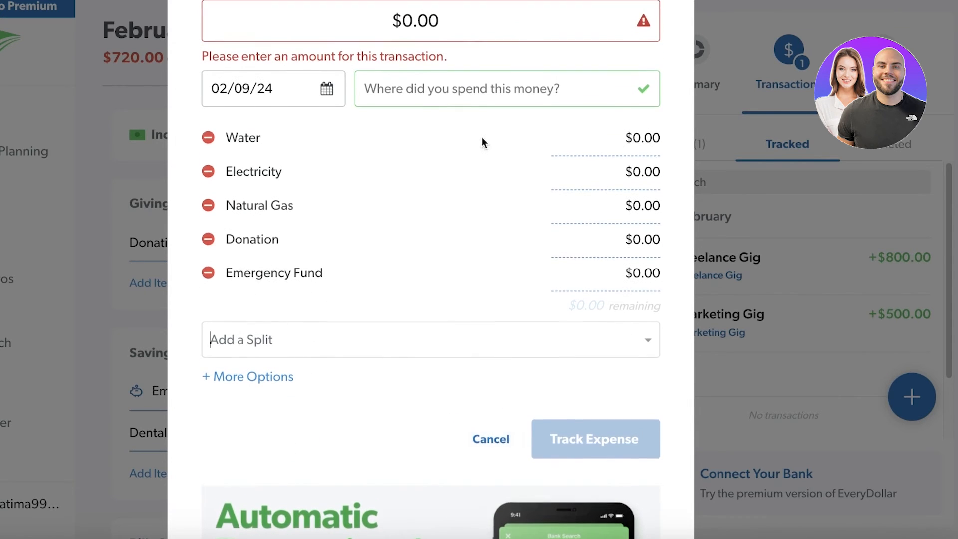
scroll(482, 135, "up", 3)
left_click(480, 114)
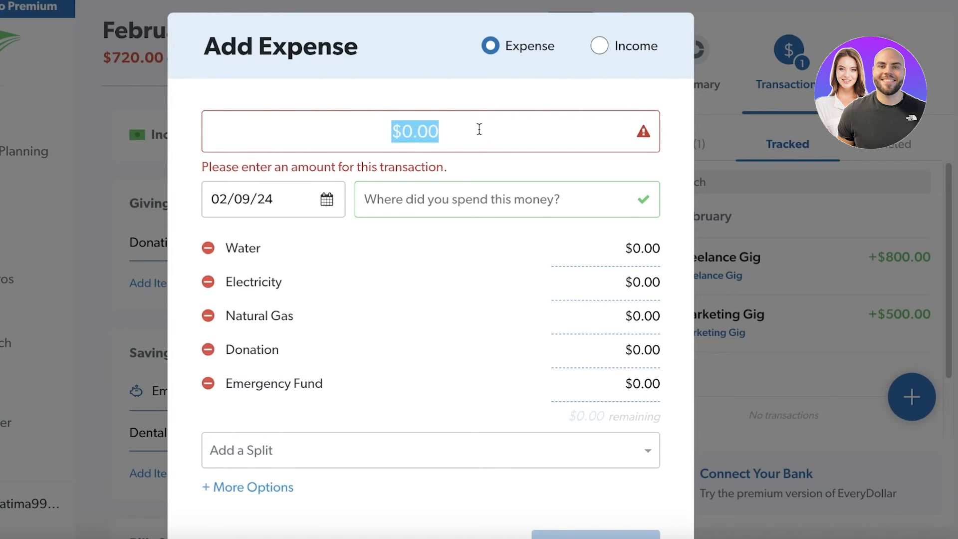
type("500")
left_click(460, 504)
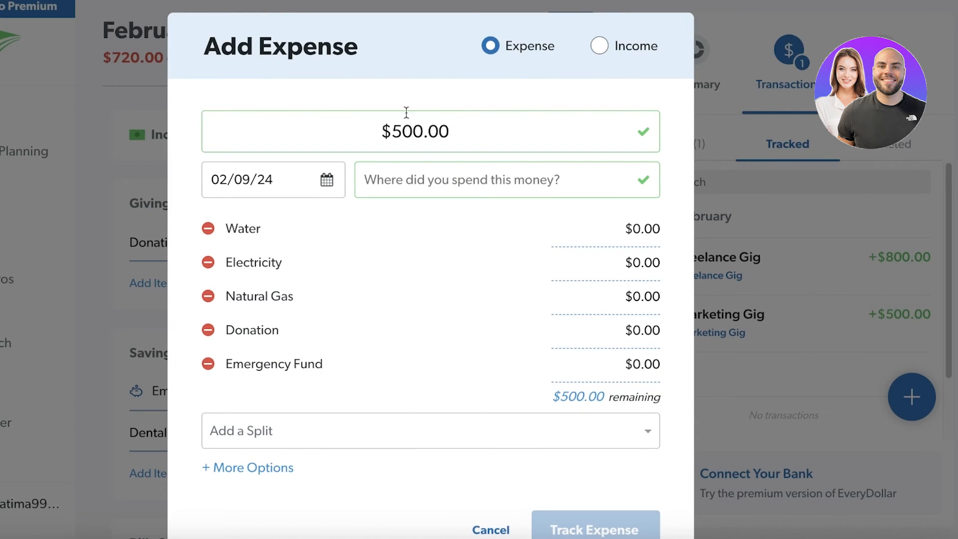
left_click(486, 167)
Allocate $5 each to the Water, Electricity and Natural Gas splits of the expense
scroll(582, 241, "down", 3)
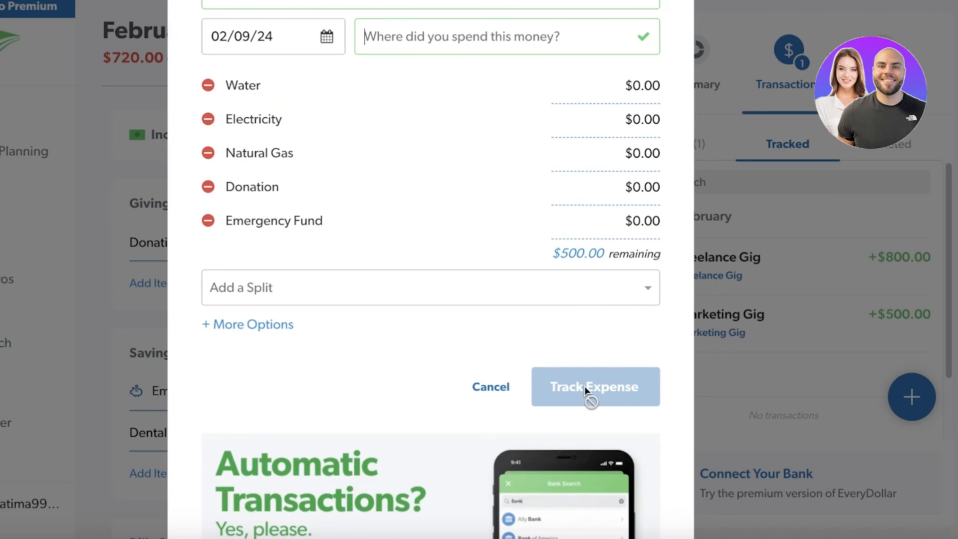
left_click(635, 94)
type("50")
key("BackSpace")
key("BackSpace")
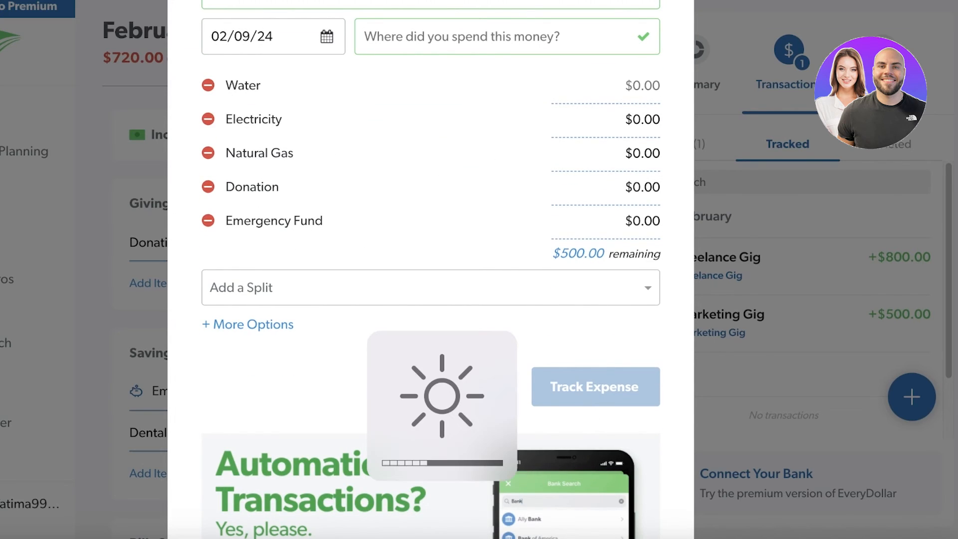
type("0")
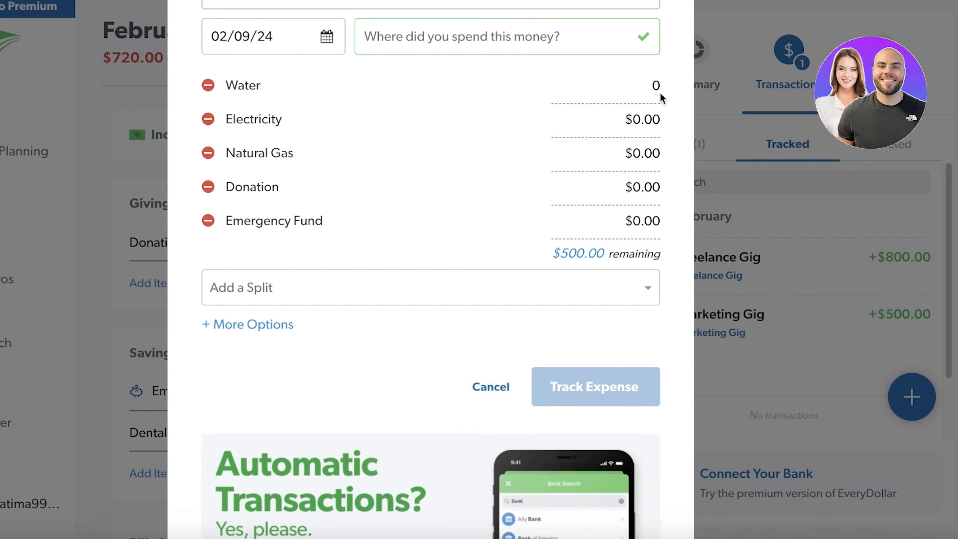
type("5")
left_click(645, 119)
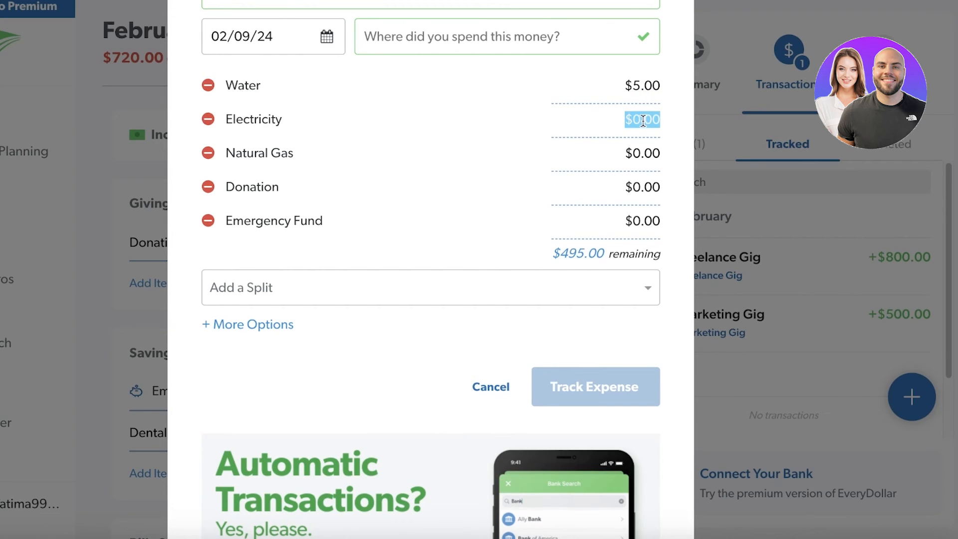
type("5")
left_click(643, 152)
type("5")
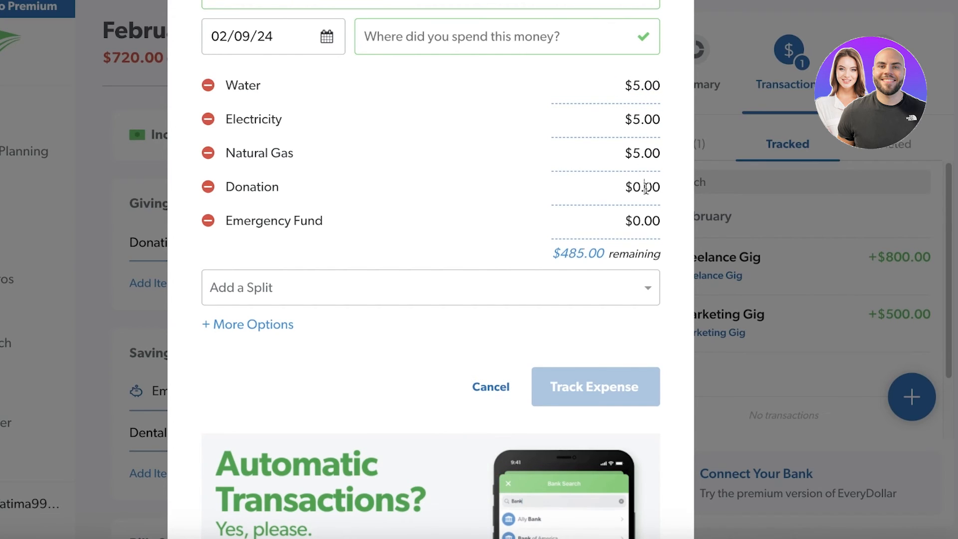
Allocate $5 to the Donation split and $100 to the Emergency Fund split
left_click(643, 188)
type("5")
left_click(644, 215)
type("1")
Change the total amount of the split expense to $380
scroll(570, 302, "up", 3)
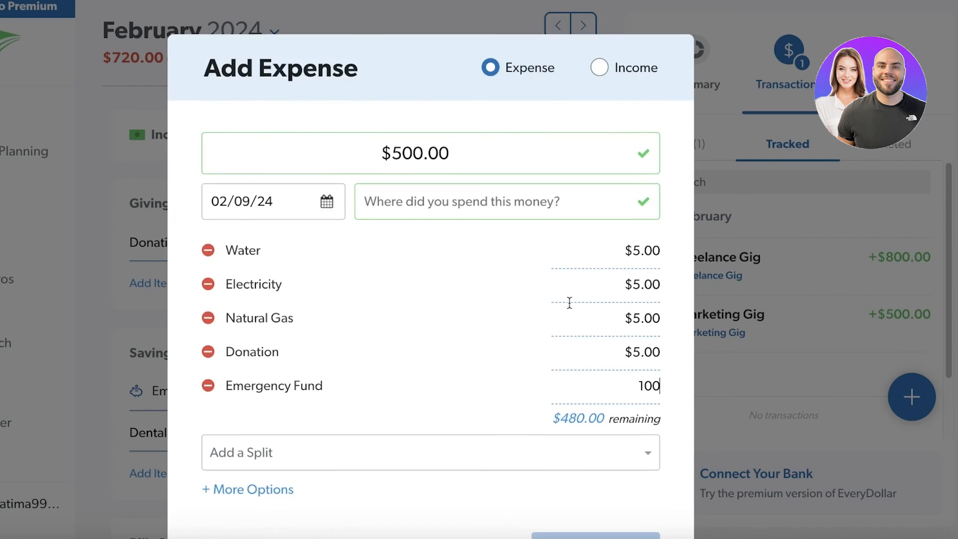
left_click(483, 125)
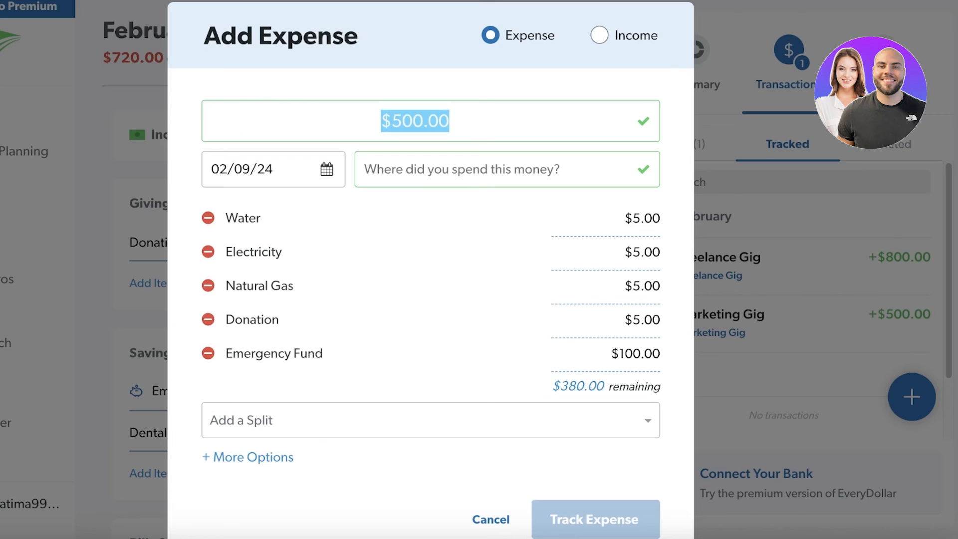
type("380")
left_click(506, 334)
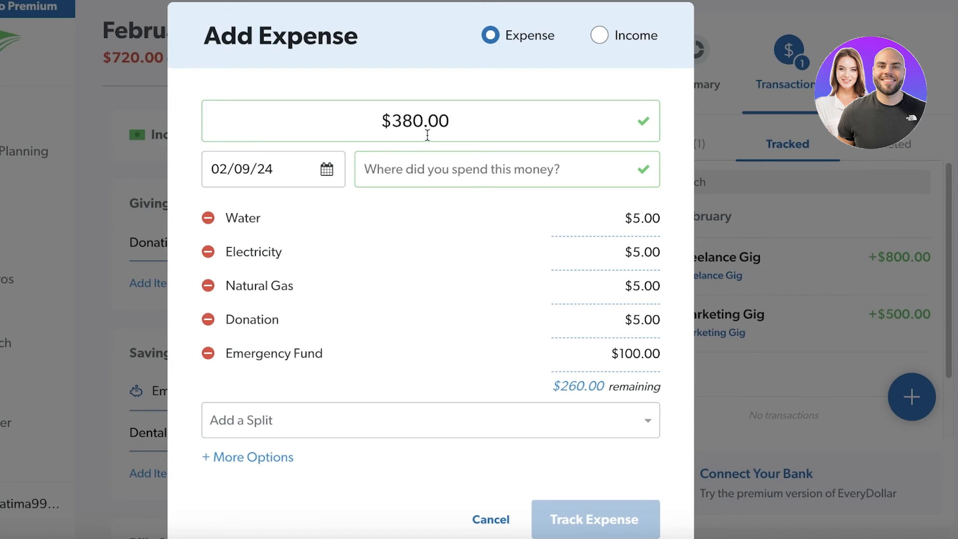
Set the expense's total to $120 to match its splits and track the expense
left_click(422, 119)
type("10")
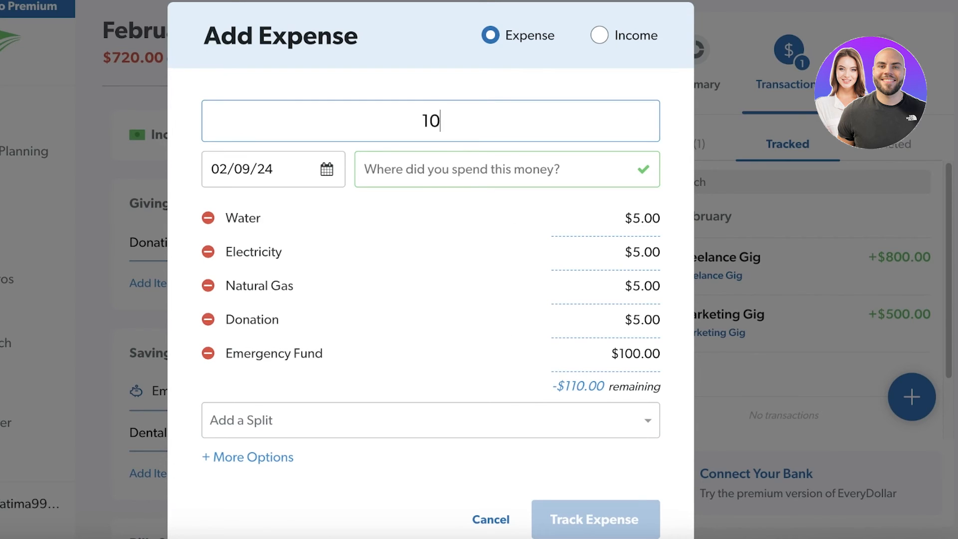
key("BackSpace")
type("3")
key("BackSpace")
type("20")
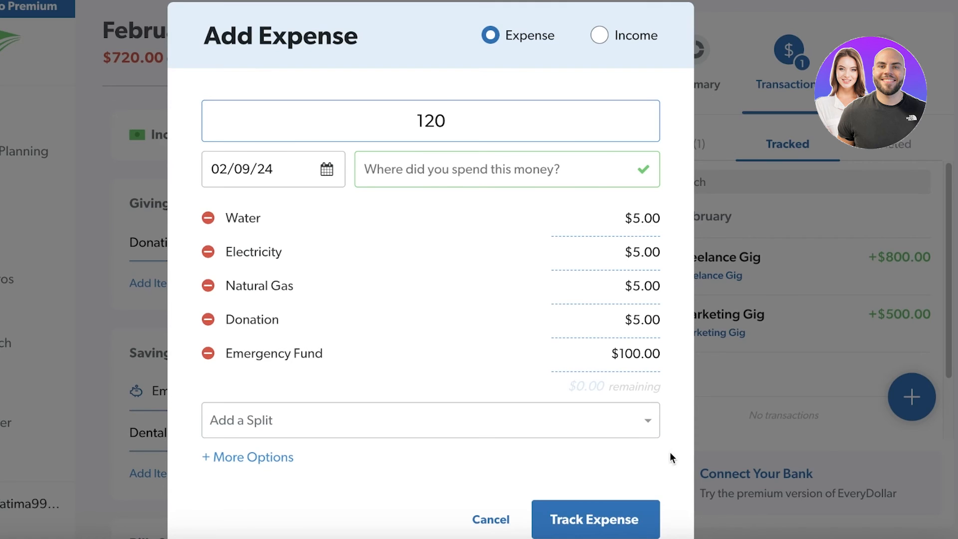
left_click(600, 529)
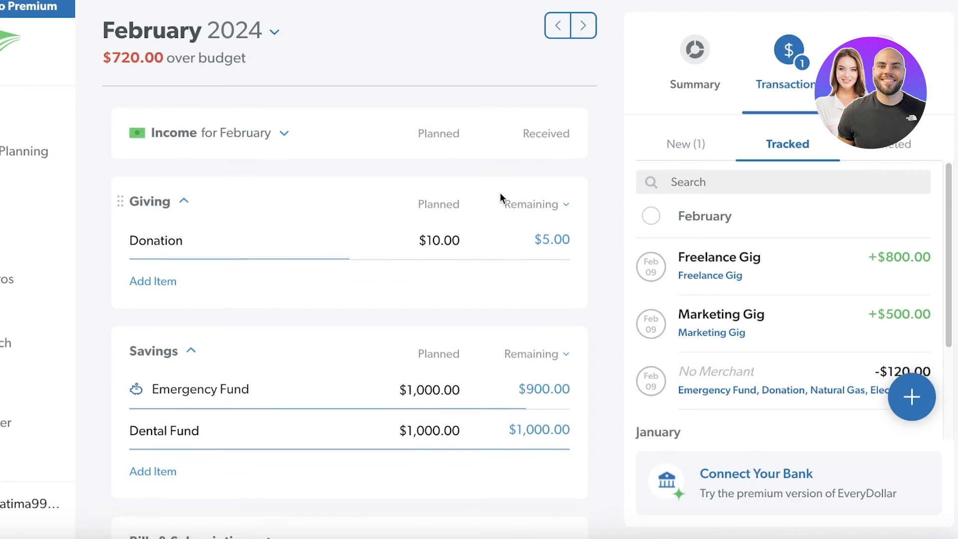
Show the budget summary and examine the planned and remaining amounts of the Giving, Savings and Bills & Subscriptions items
scroll(167, 253, "down", 5)
scroll(236, 76, "up", 4)
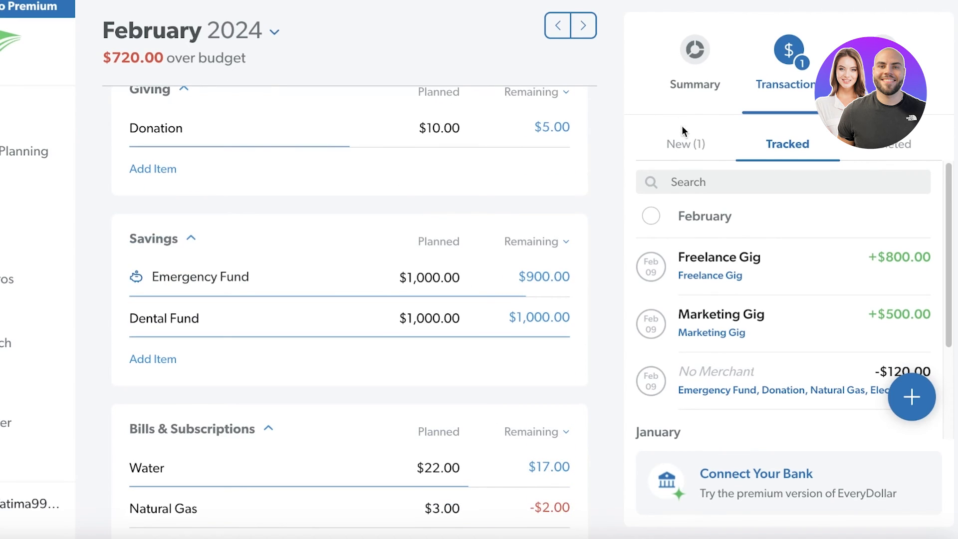
left_click(721, 55)
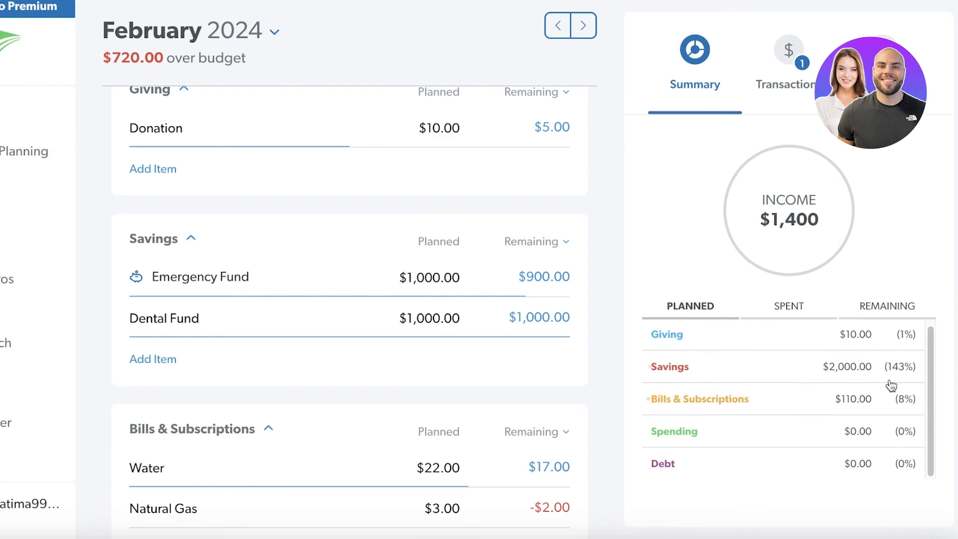
scroll(602, 179, "up", 2)
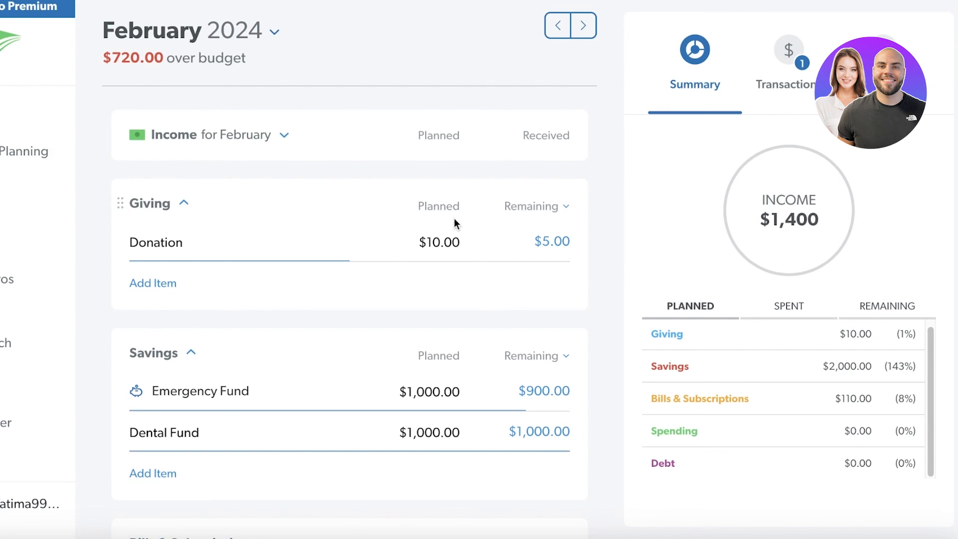
scroll(412, 368, "down", 10)
scroll(421, 298, "up", 7)
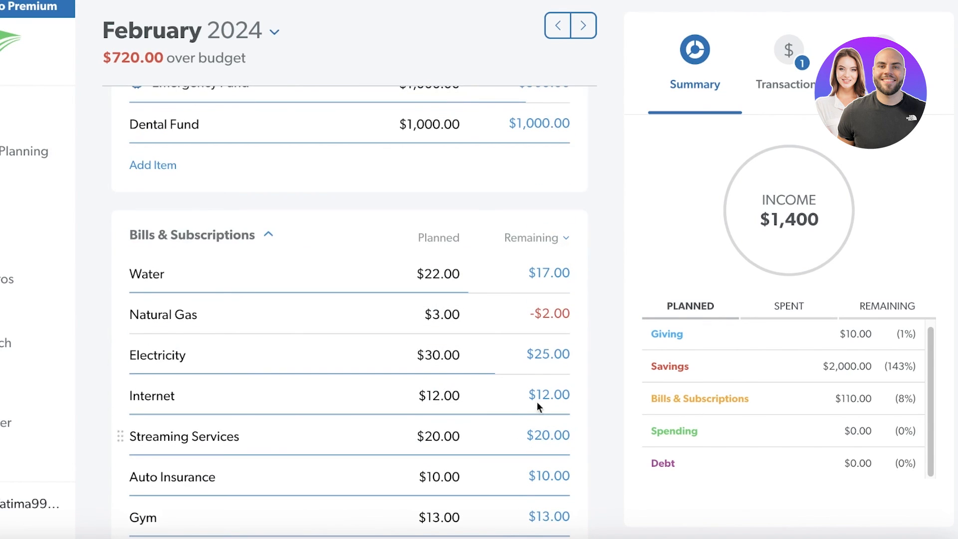
scroll(549, 394, "down", 3)
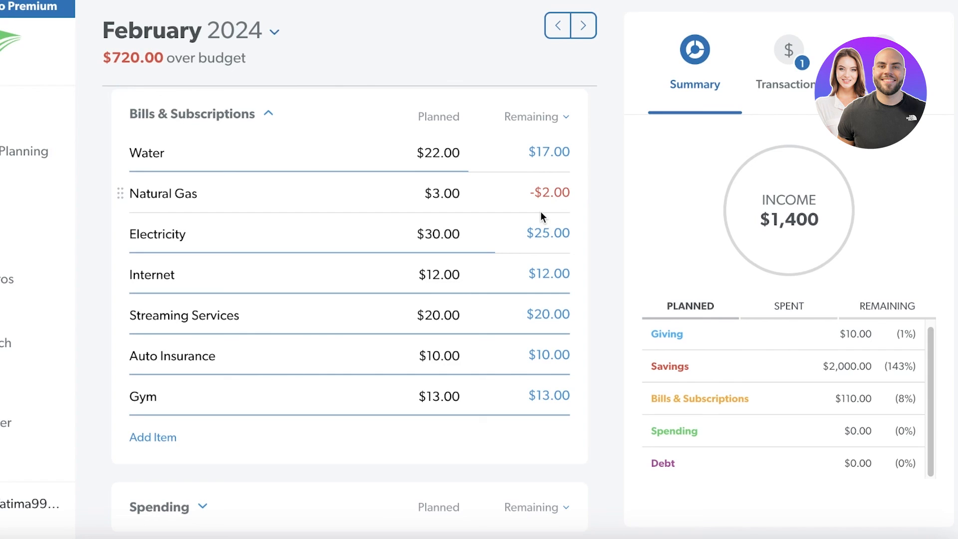
scroll(536, 218, "up", 3)
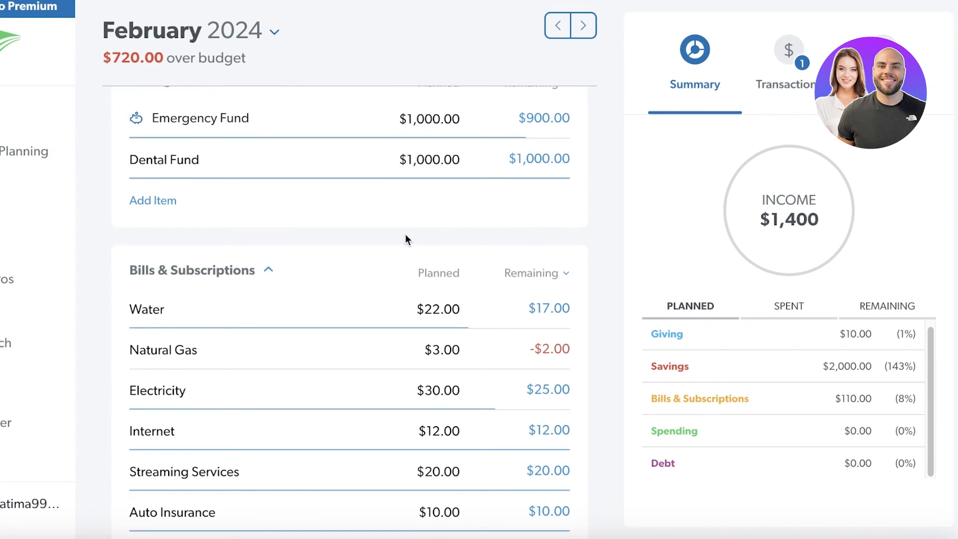